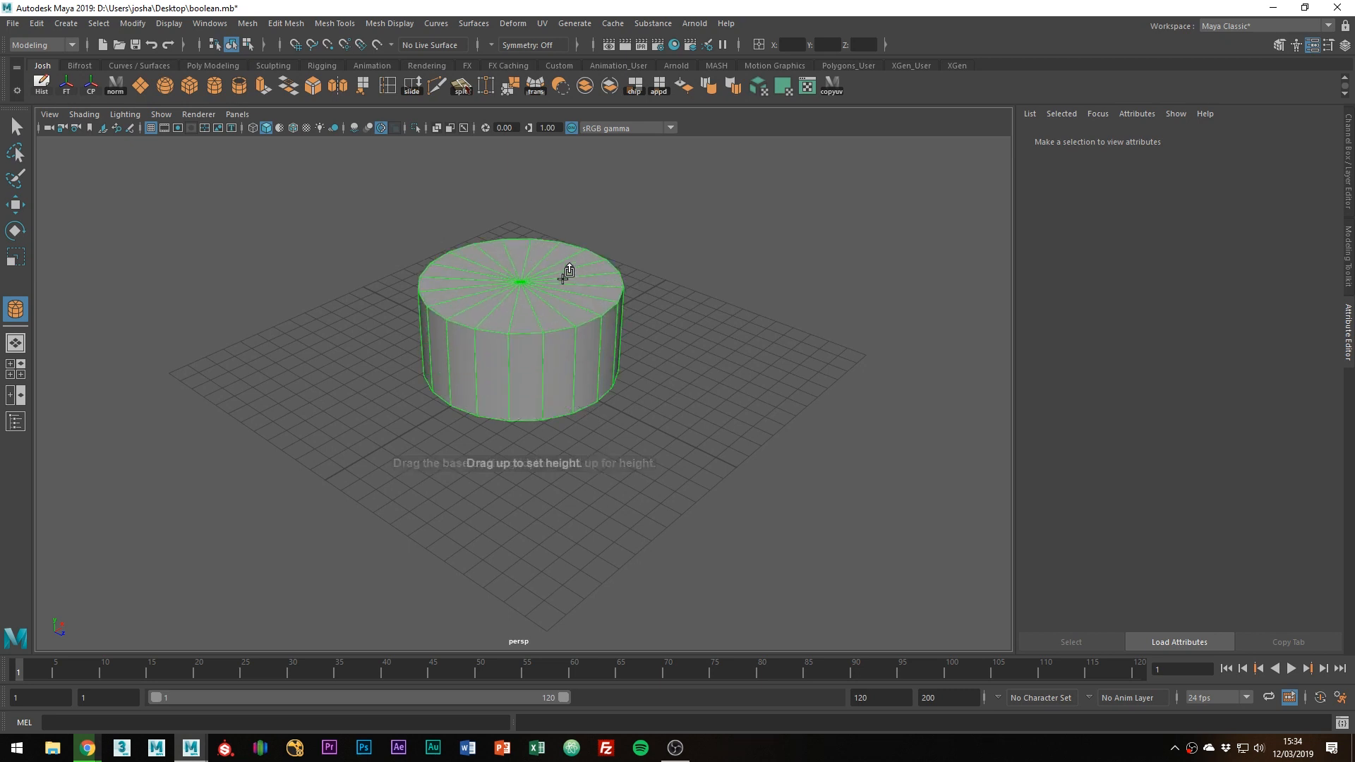
Center the new cylinder at X 0 and set its axis subdivisions to 16.
left_click_drag(605, 226, 657, 265, "alt")
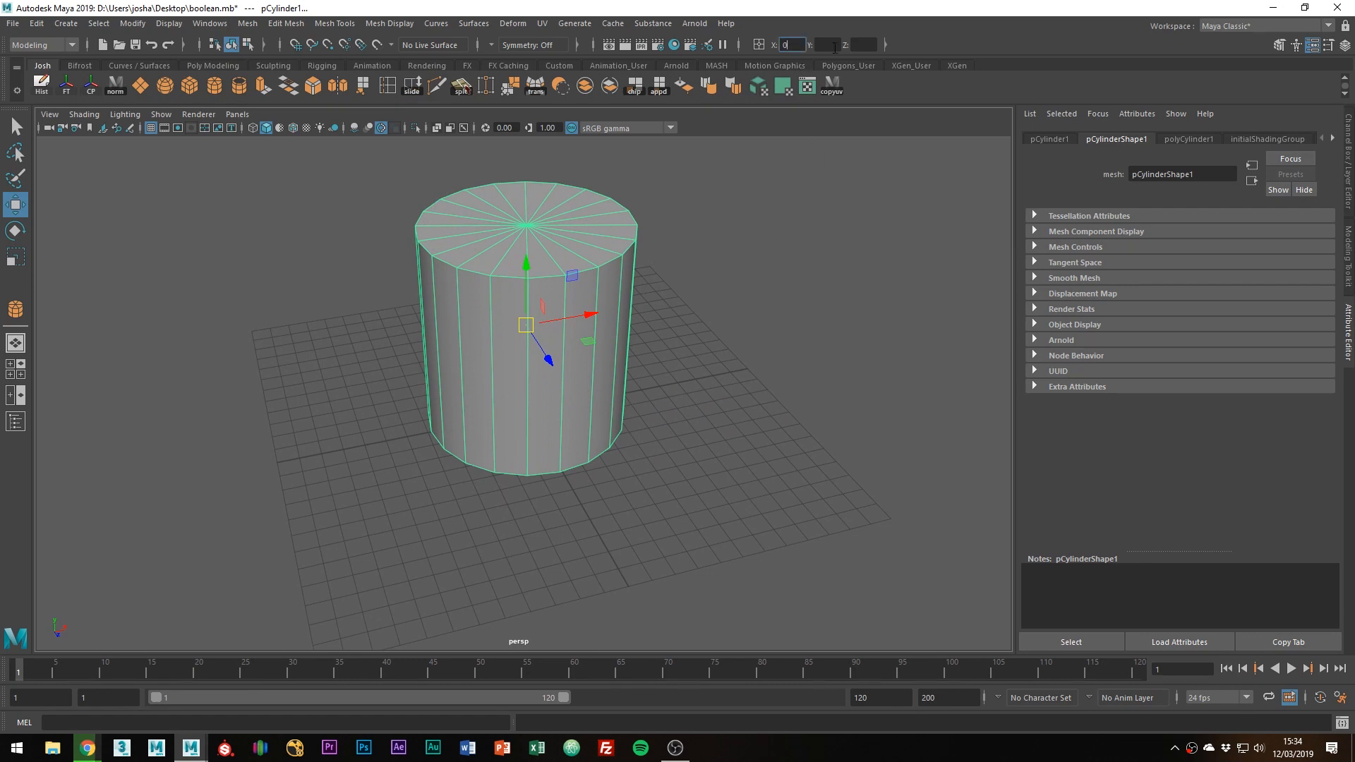
key("Return")
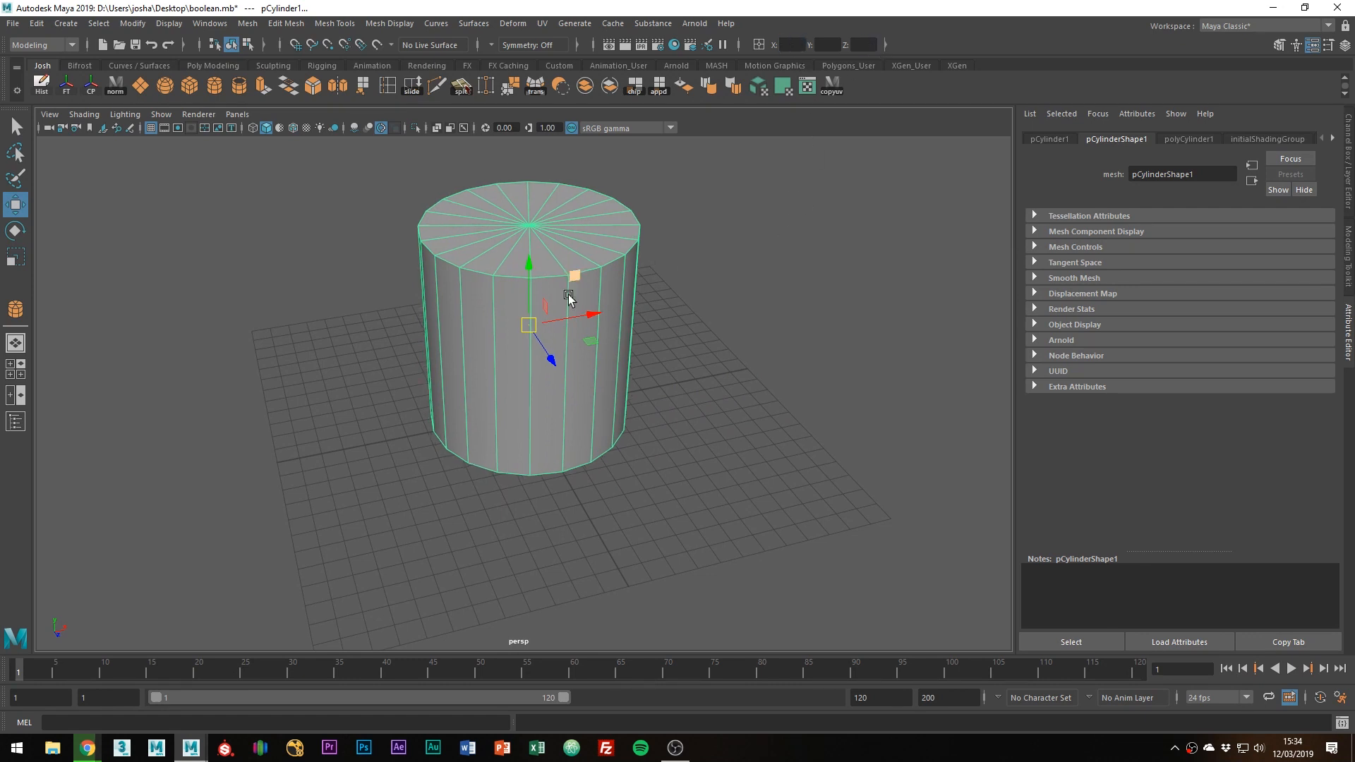
left_click_drag(548, 305, 679, 289, "alt")
left_click(1171, 140)
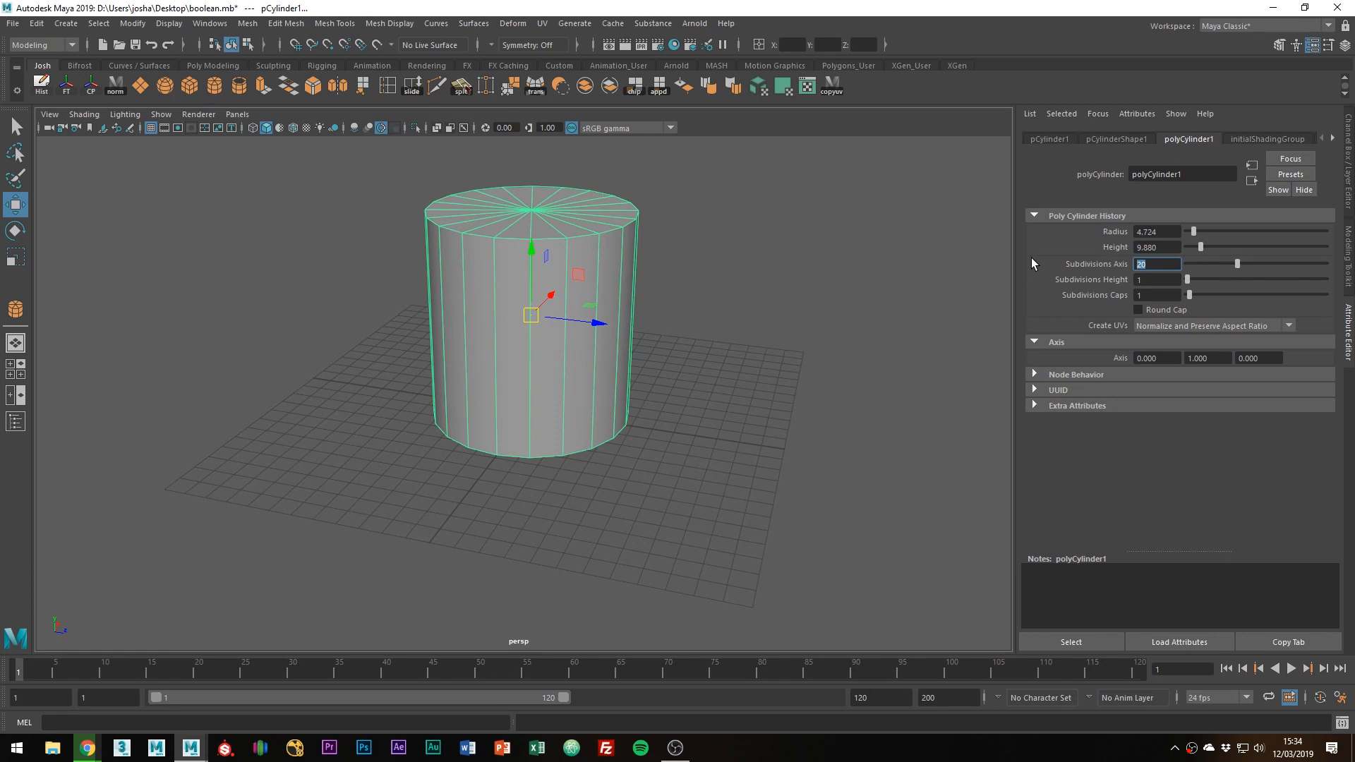
type("16")
key("Return")
Scale the cylinder slightly narrower horizontally while keeping its height, leaving it deselected.
left_click_drag(843, 284, 717, 326, "alt")
key("r")
left_click_drag(609, 346, 601, 343)
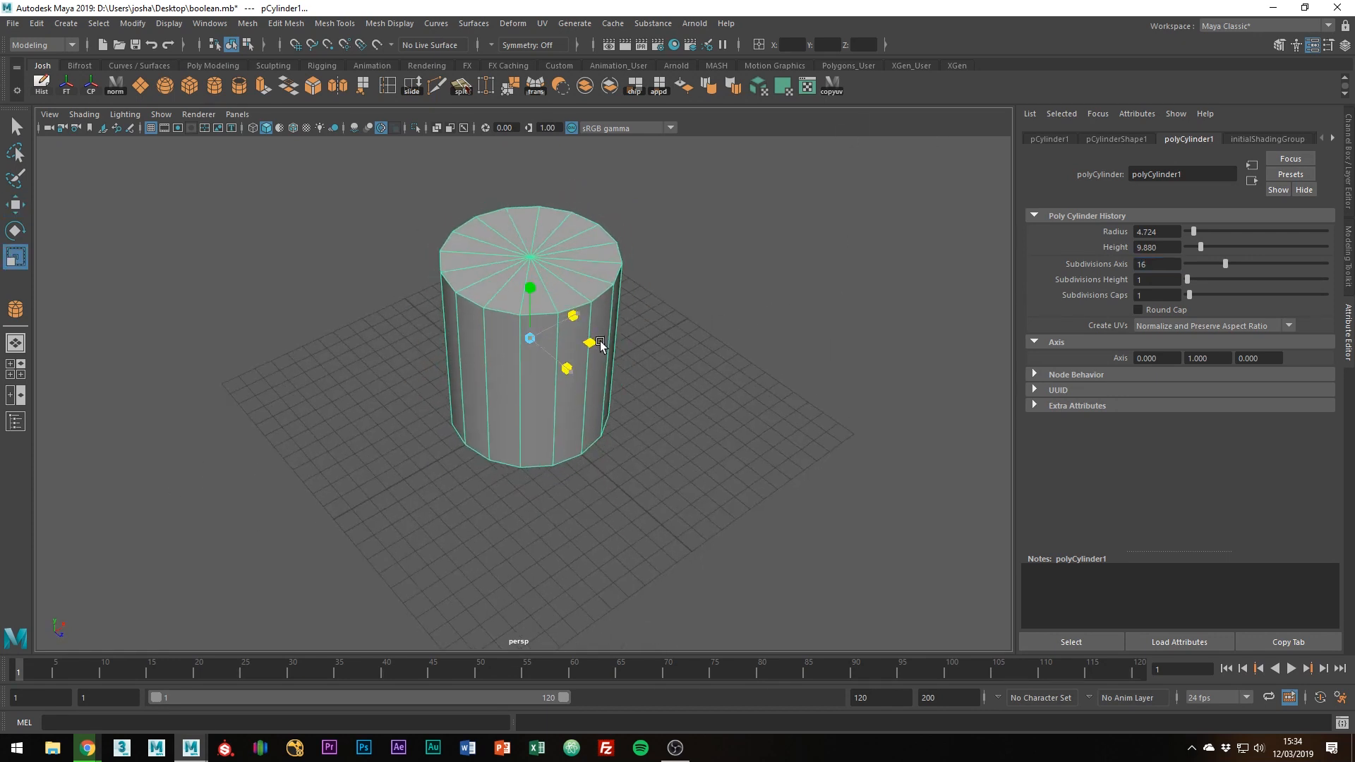
left_click(692, 331)
left_click_drag(709, 331, 683, 323, "alt")
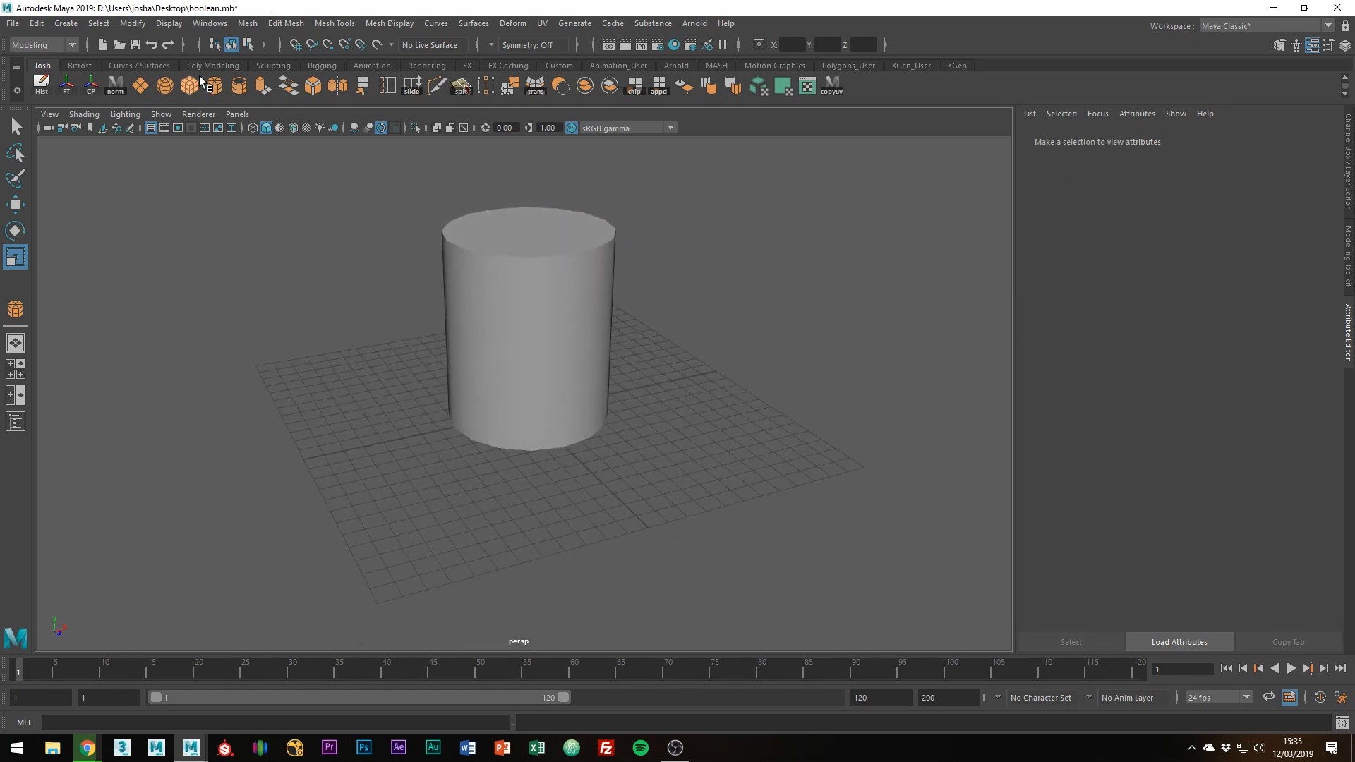
Create a slimmer cylinder, about 2.2 radius and 8.4 height, beside the first one and give it 8 axis subdivisions.
left_click_drag(674, 457, 692, 283)
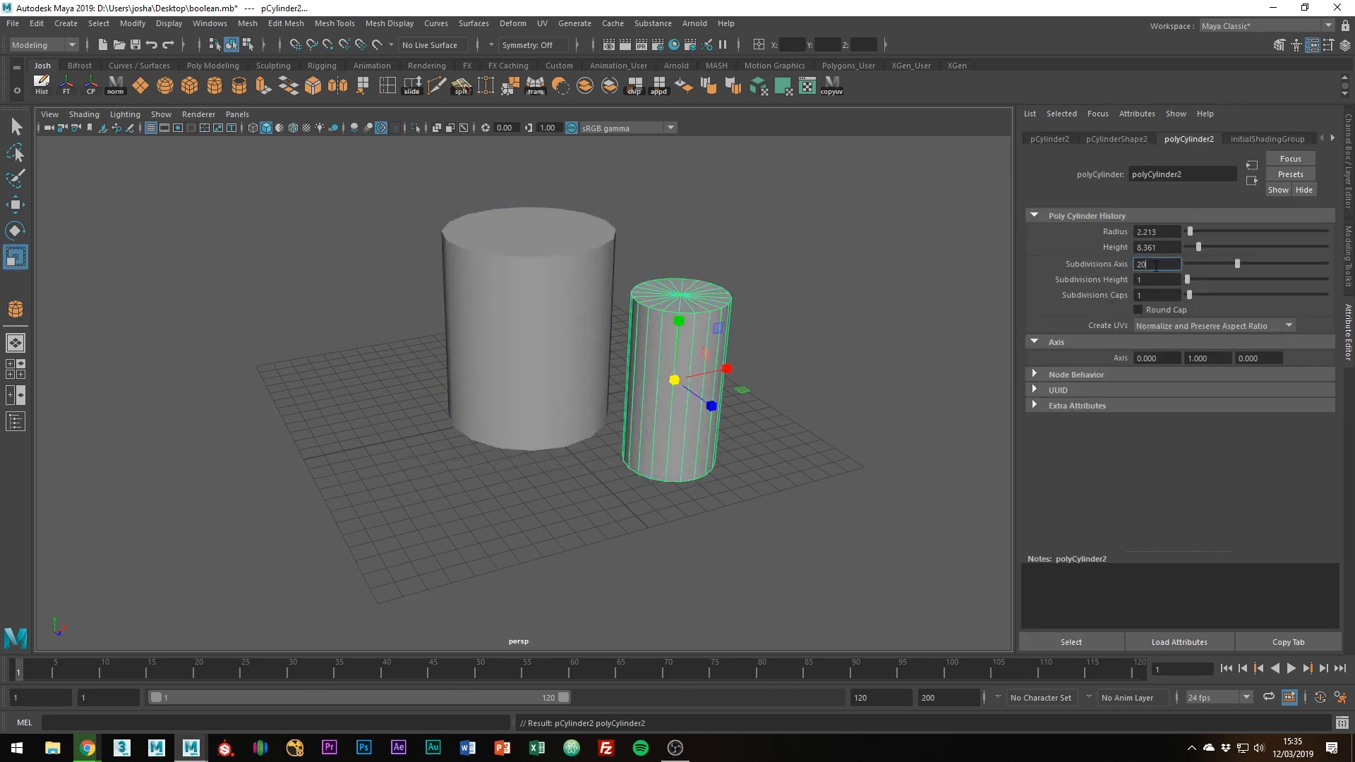
type("8")
key("Return")
left_click(888, 330)
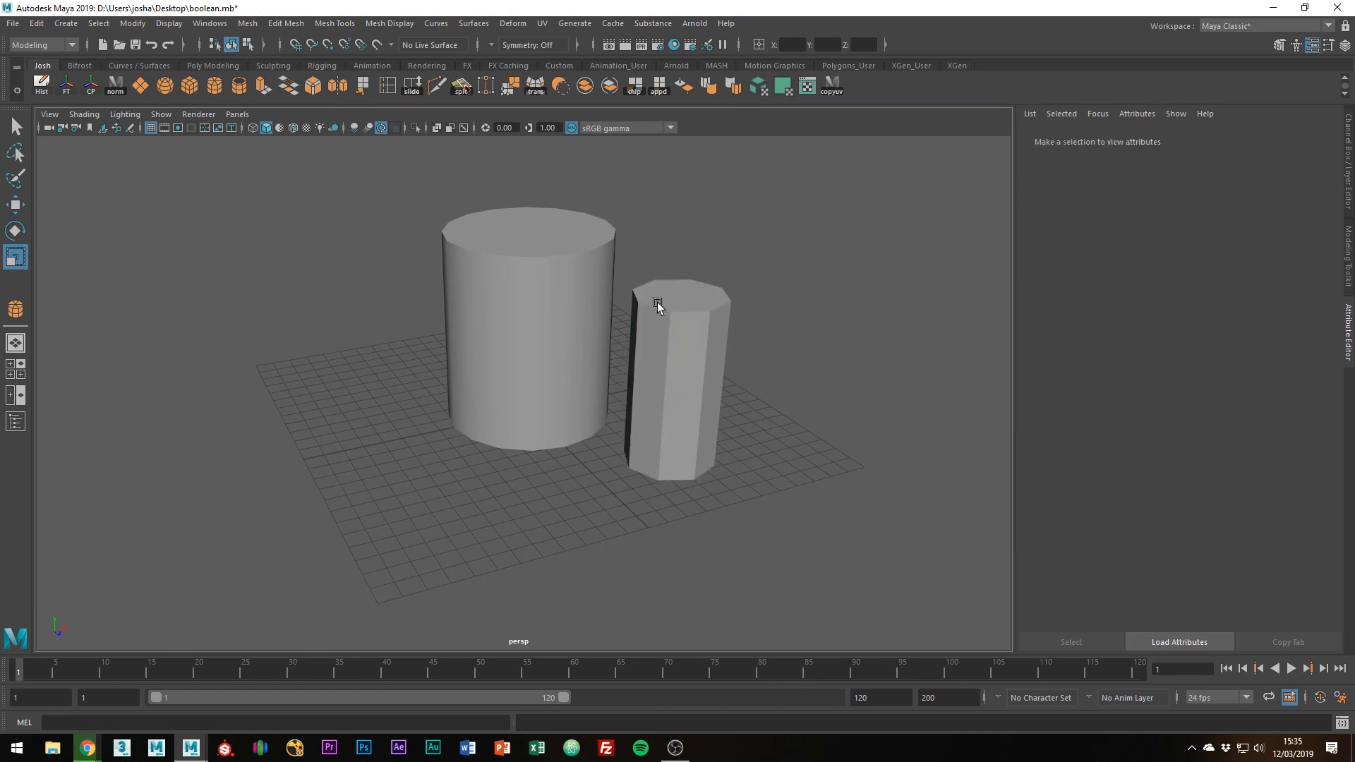
Duplicate the eight-sided cylinder toward the large one and rotate the copy to lie horizontally.
left_click_drag(657, 302, 636, 320, "alt")
left_click(658, 319)
key("w")
mouse_move(725, 385)
left_mouse_down("shift")
mouse_move(639, 409)
mouse_move(703, 396)
mouse_move(585, 313)
left_mouse_up("shift")
key("e")
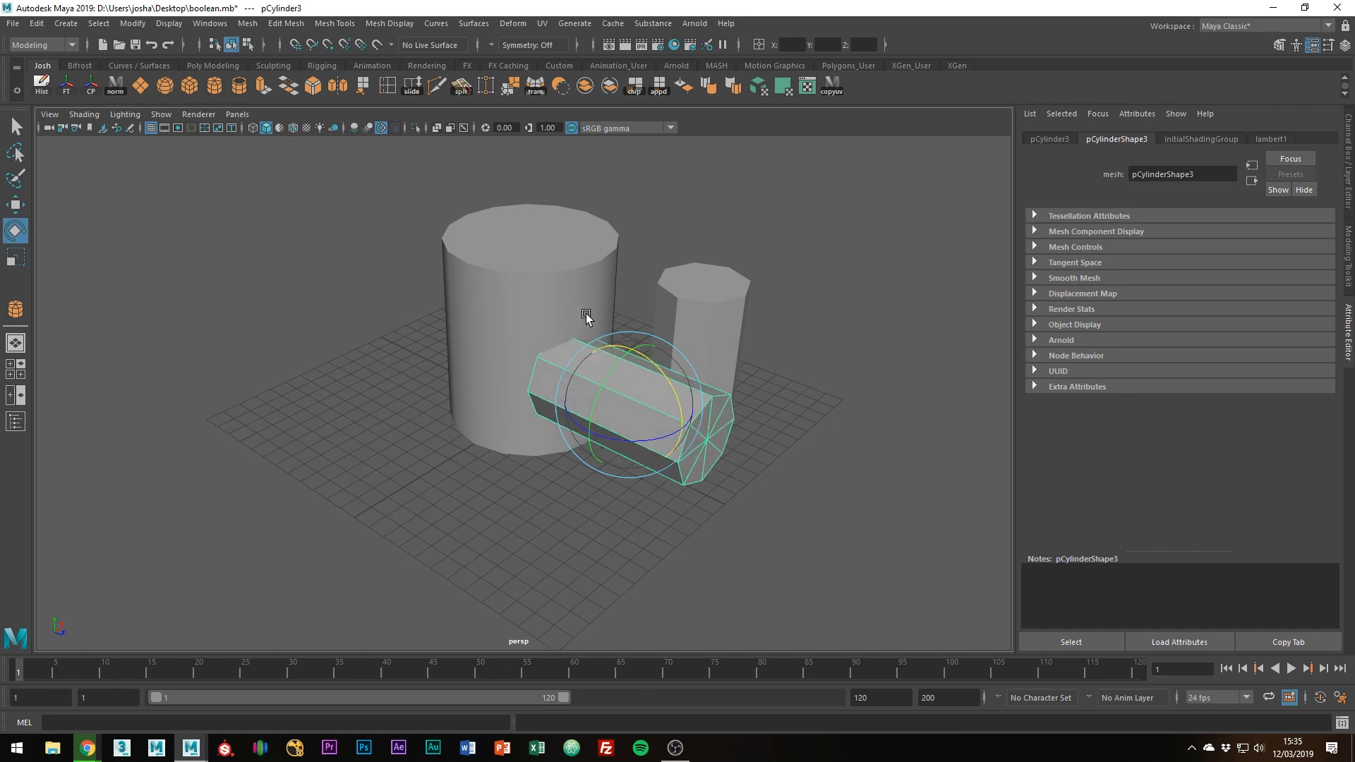
Show wireframe on shaded meshes, snap the horizontal copy to the large cylinder's center and raise it near the top.
key("w")
mouse_move(787, 392)
left_mouse_down("alt")
mouse_move(645, 399)
mouse_move(556, 269)
mouse_move(683, 383)
mouse_move(497, 244)
left_mouse_up("alt")
left_click(293, 127)
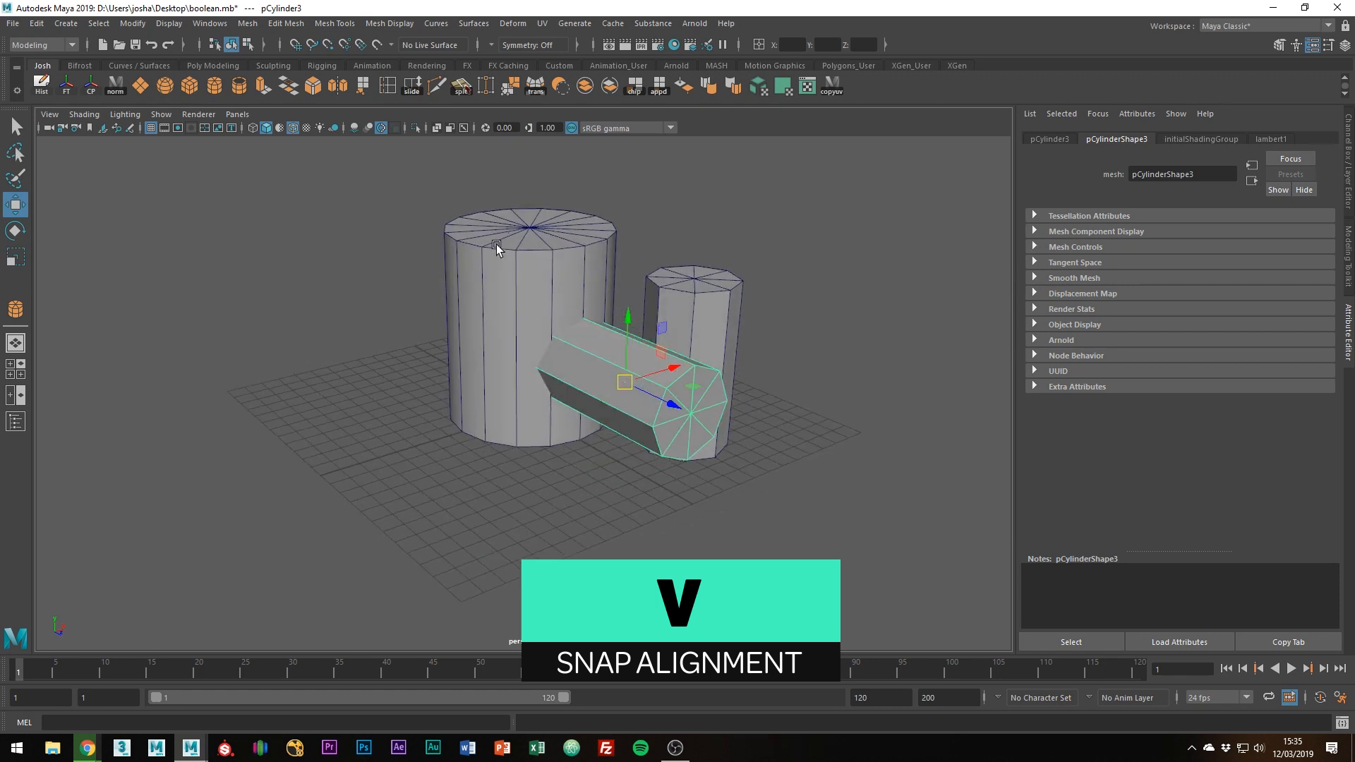
left_click_drag(627, 319, 629, 257)
Scale the horizontal copy to a thinner cross-section and lengthen it so it sticks out of both sides of the large cylinder.
key("r")
left_click_drag(684, 291, 653, 274, "alt")
left_click_drag(641, 261, 607, 276)
key("w")
key("r")
left_click_drag(495, 275, 478, 274)
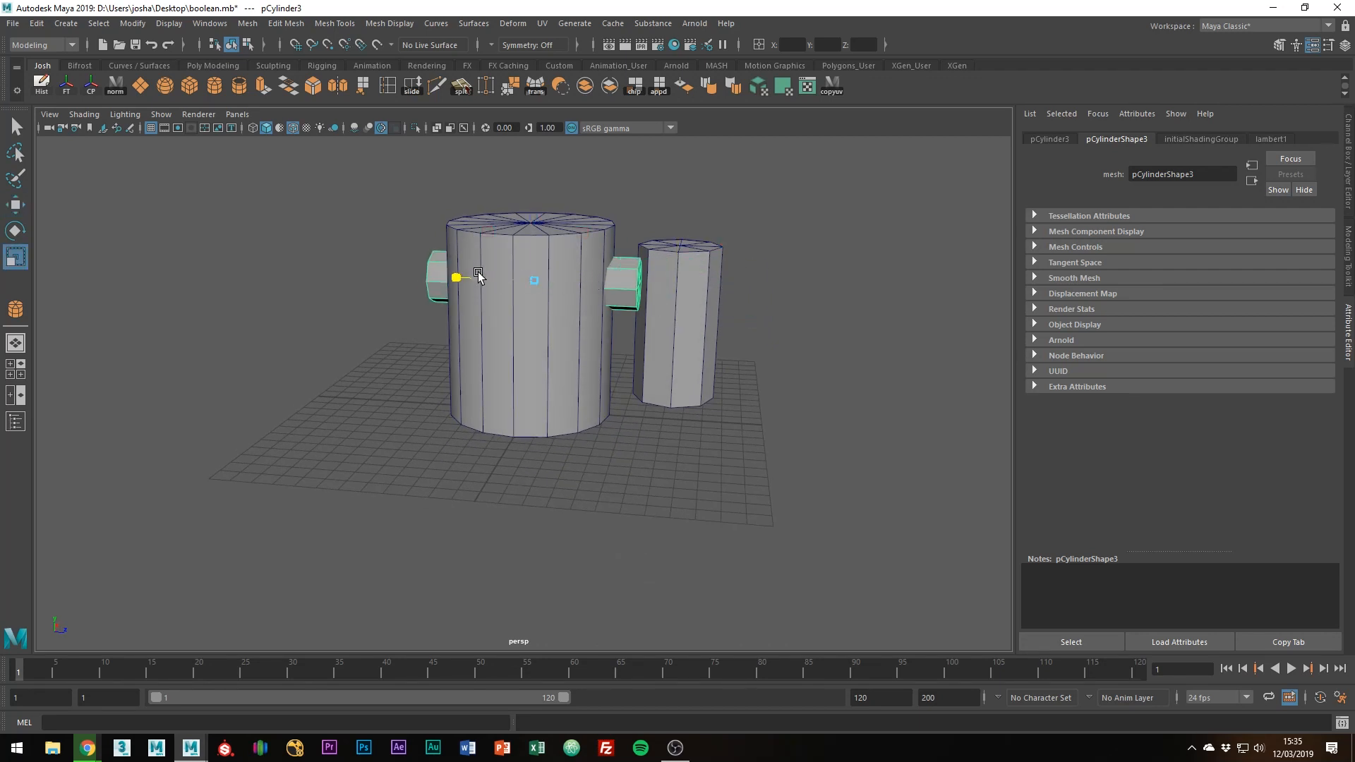
key("w")
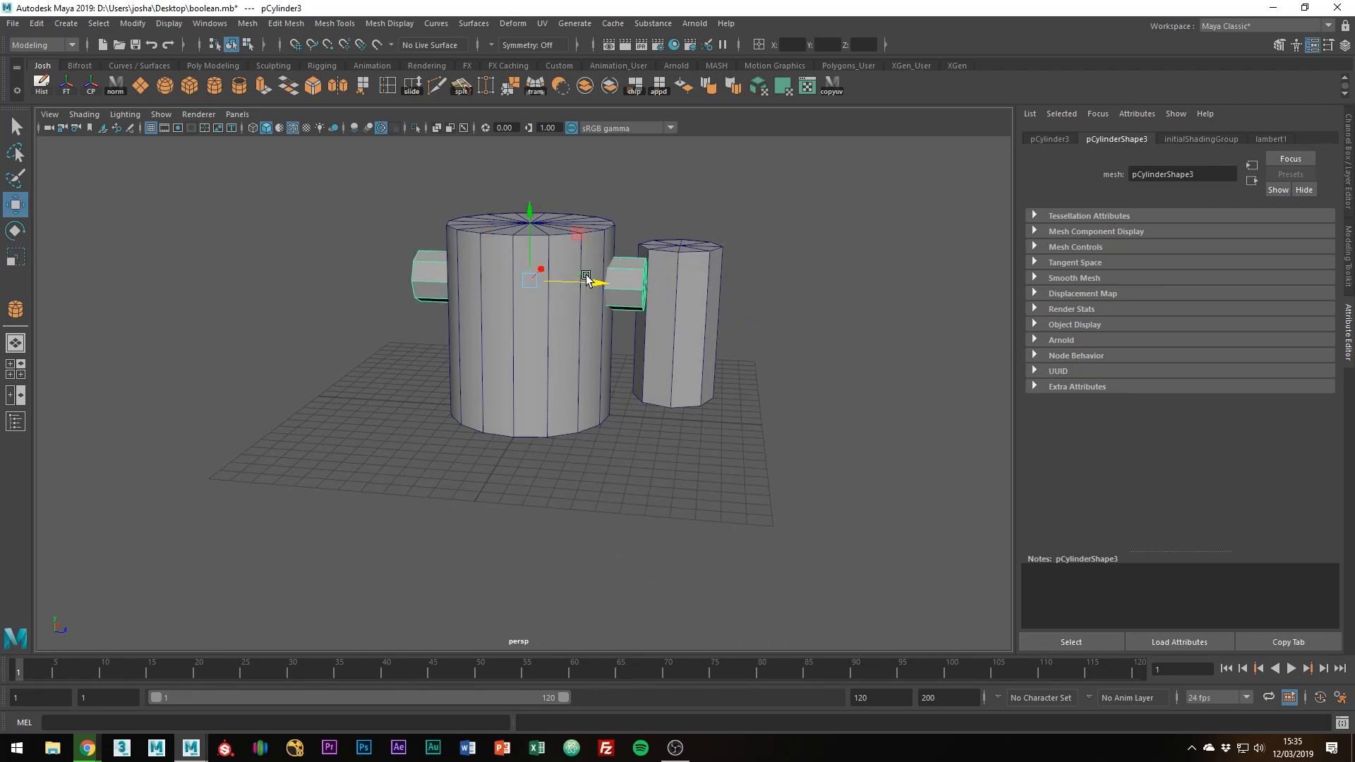
Subtract the horizontal copy from the large cylinder with a Boolean Difference to cut a through hole.
left_click_drag(585, 278, 615, 256, "alt")
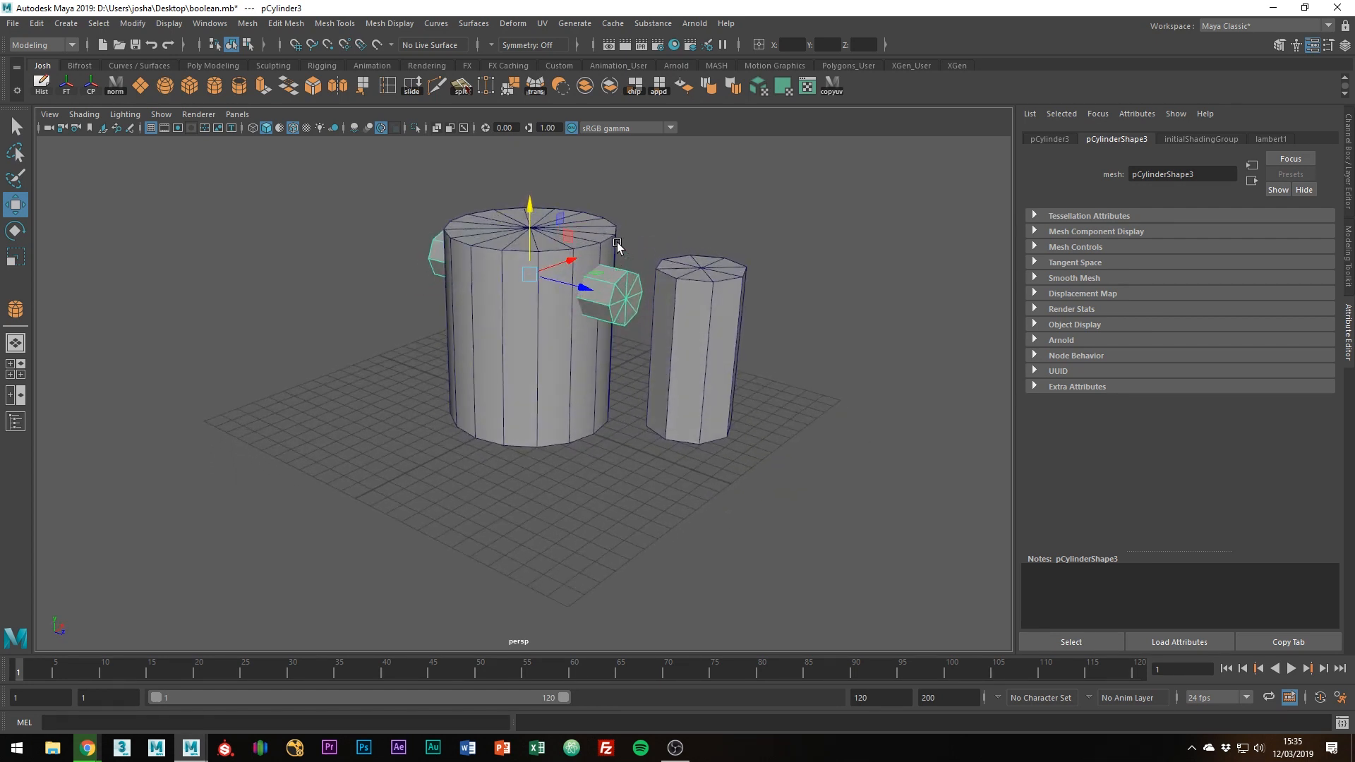
left_click(607, 227, "shift")
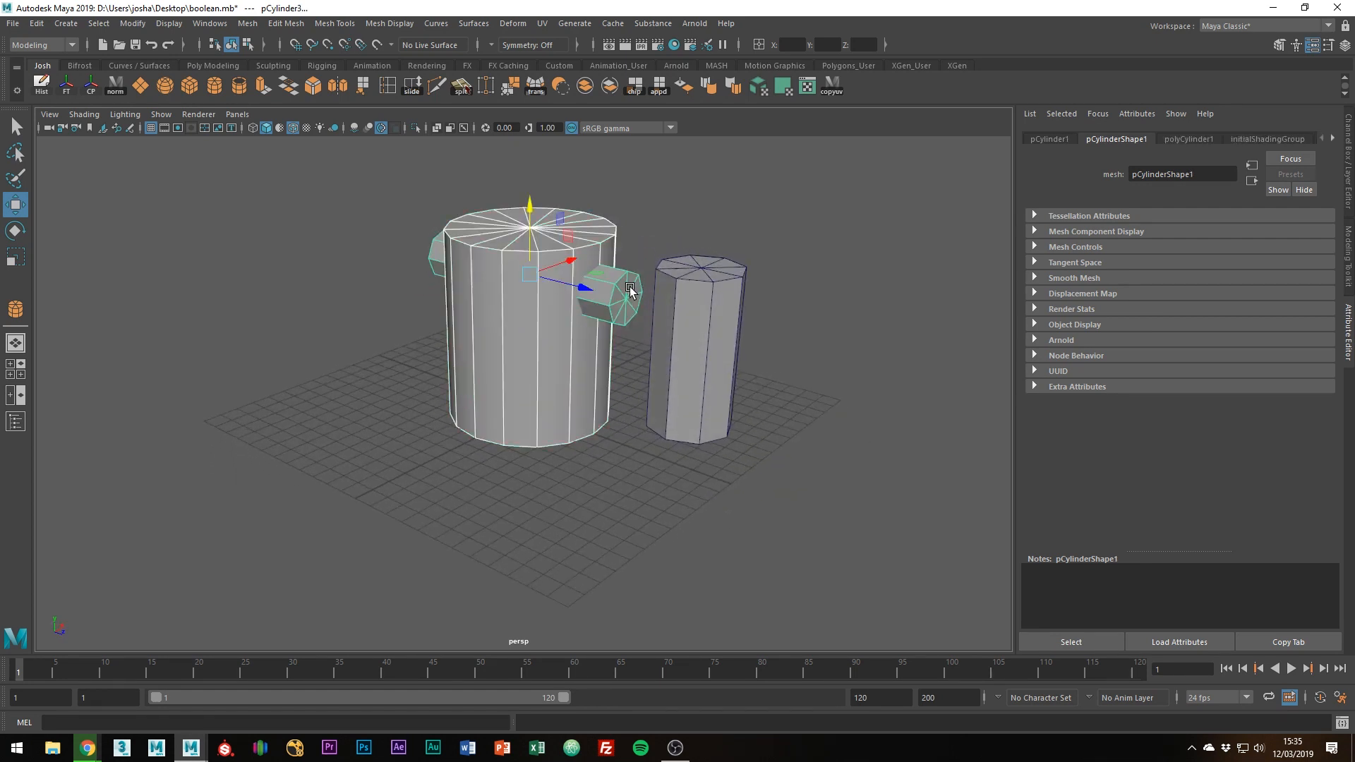
right_click(639, 249, "shift")
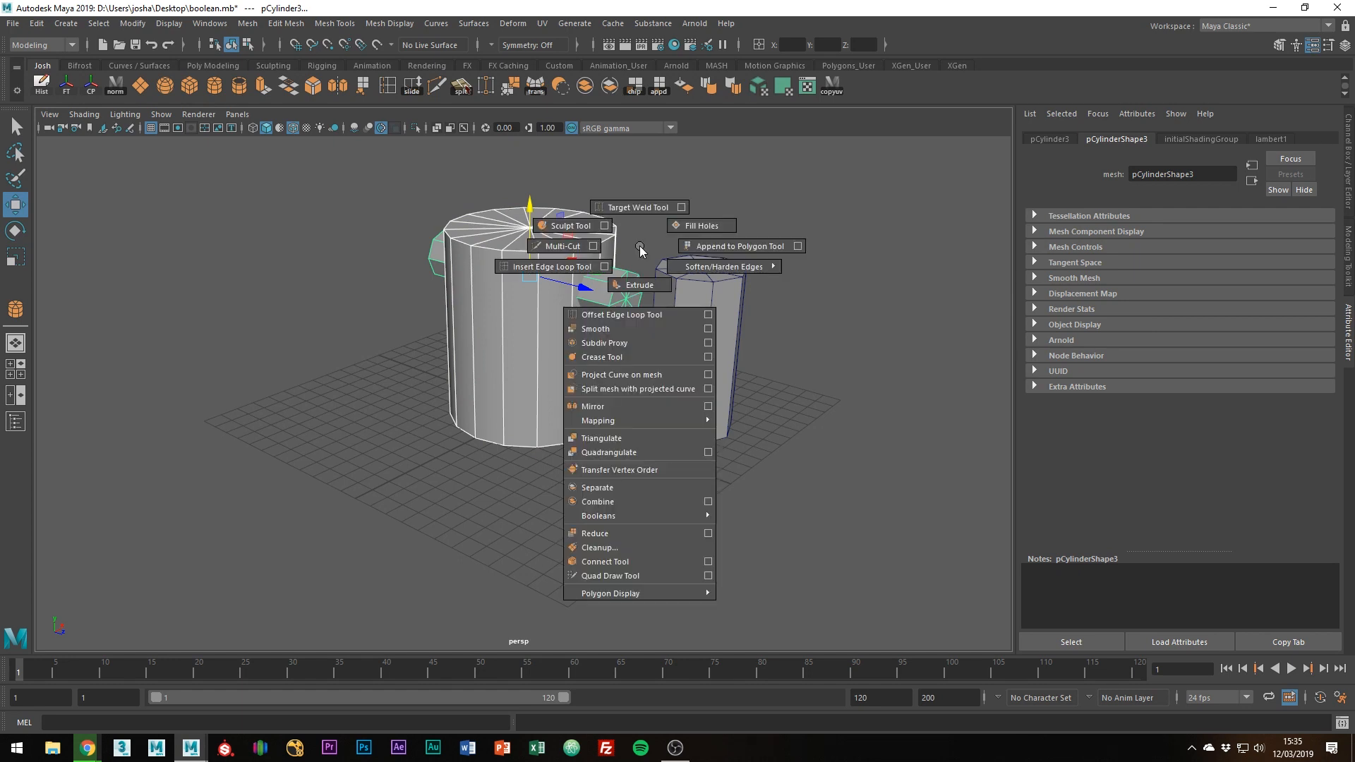
mouse_move(623, 521)
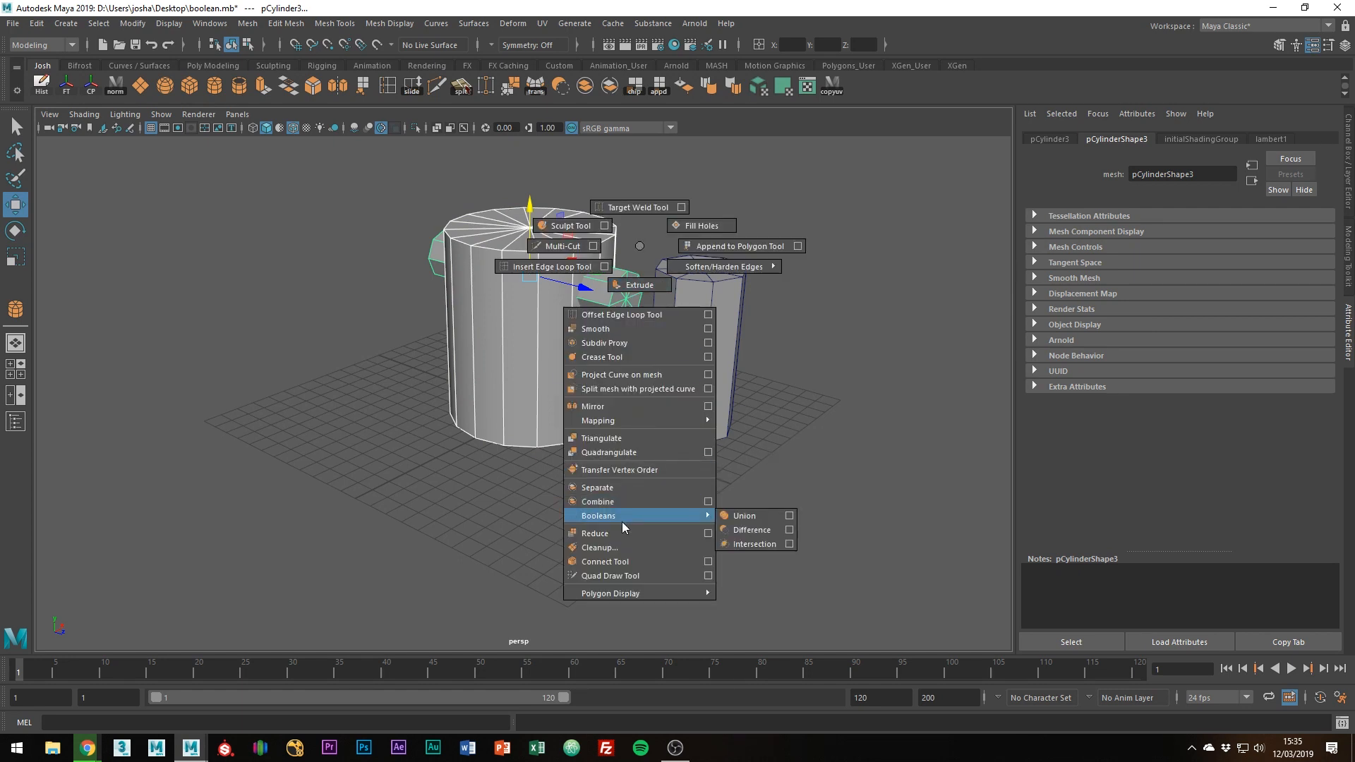
left_click(748, 535)
left_click(783, 469)
left_click_drag(783, 469, 741, 457, "alt")
Rotate the remaining eight-sided cylinder 90 degrees about Z and enlarge its cross-section to a scale of 1.533.
left_click(717, 307)
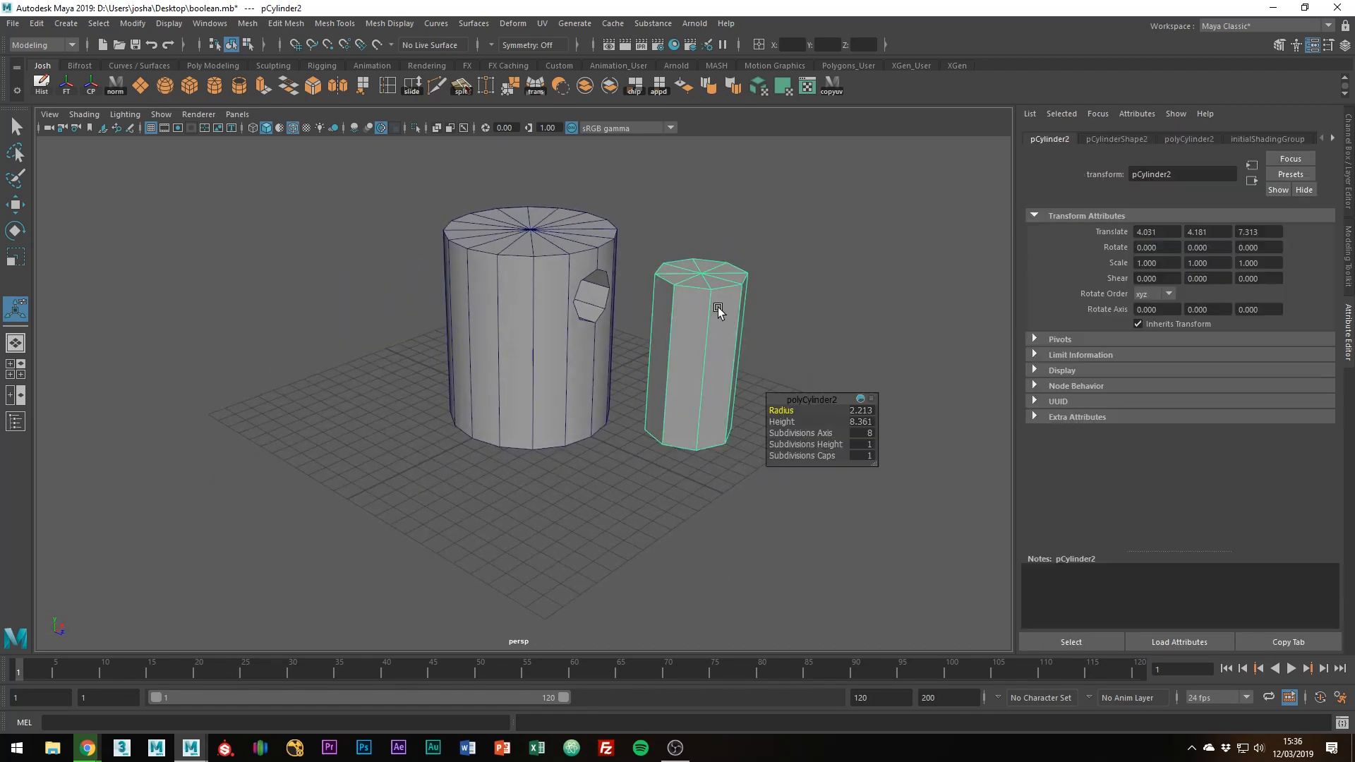
left_click(772, 299)
left_click(713, 319)
key("w")
left_click_drag(771, 311, 786, 353, "alt")
key("e")
key("w")
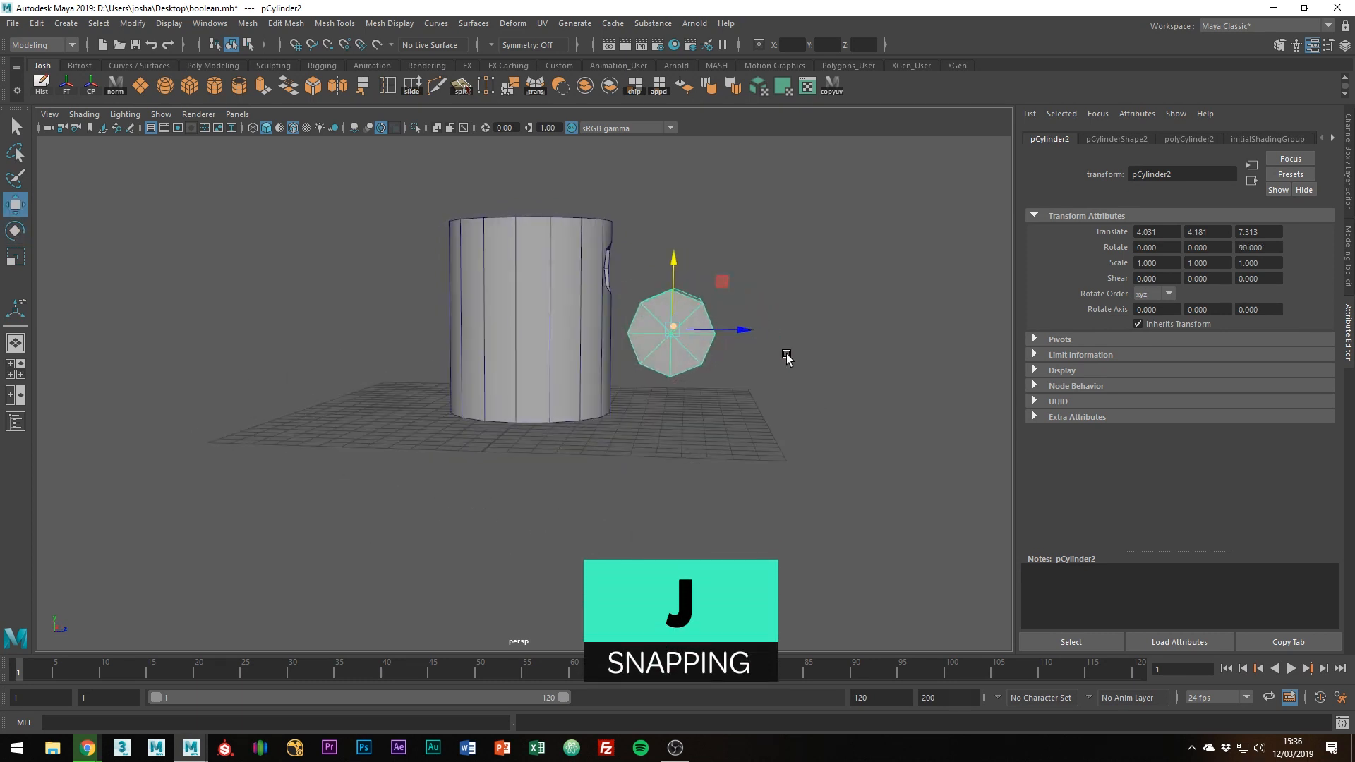
left_click_drag(717, 281, 722, 254)
key("w")
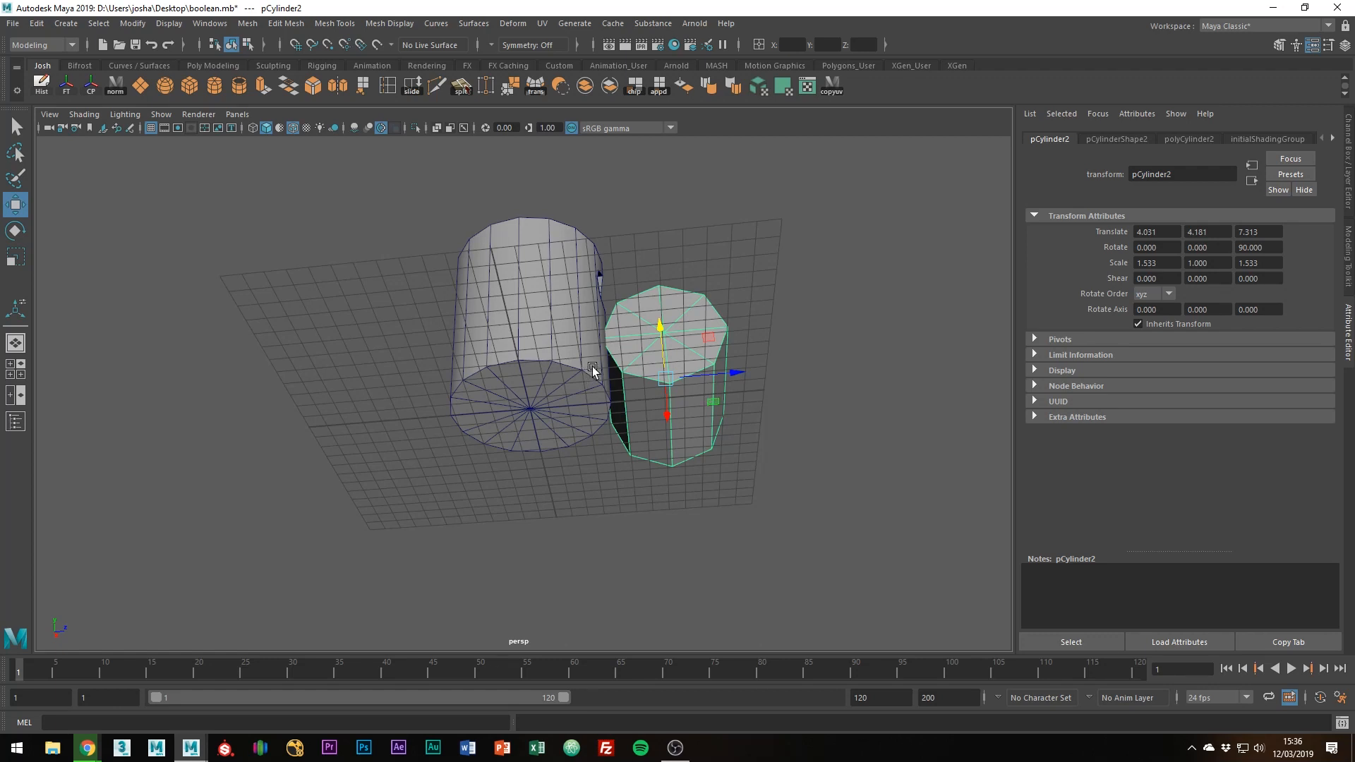
Move the rotated cylinder to X 0.026 and Z 4.231 over the large cylinder's side and stretch its length to scale 1.552.
left_click_drag(702, 379, 604, 305)
key("r")
left_click_drag(523, 293, 471, 275)
left_click_drag(596, 293, 708, 354, "alt")
key("w")
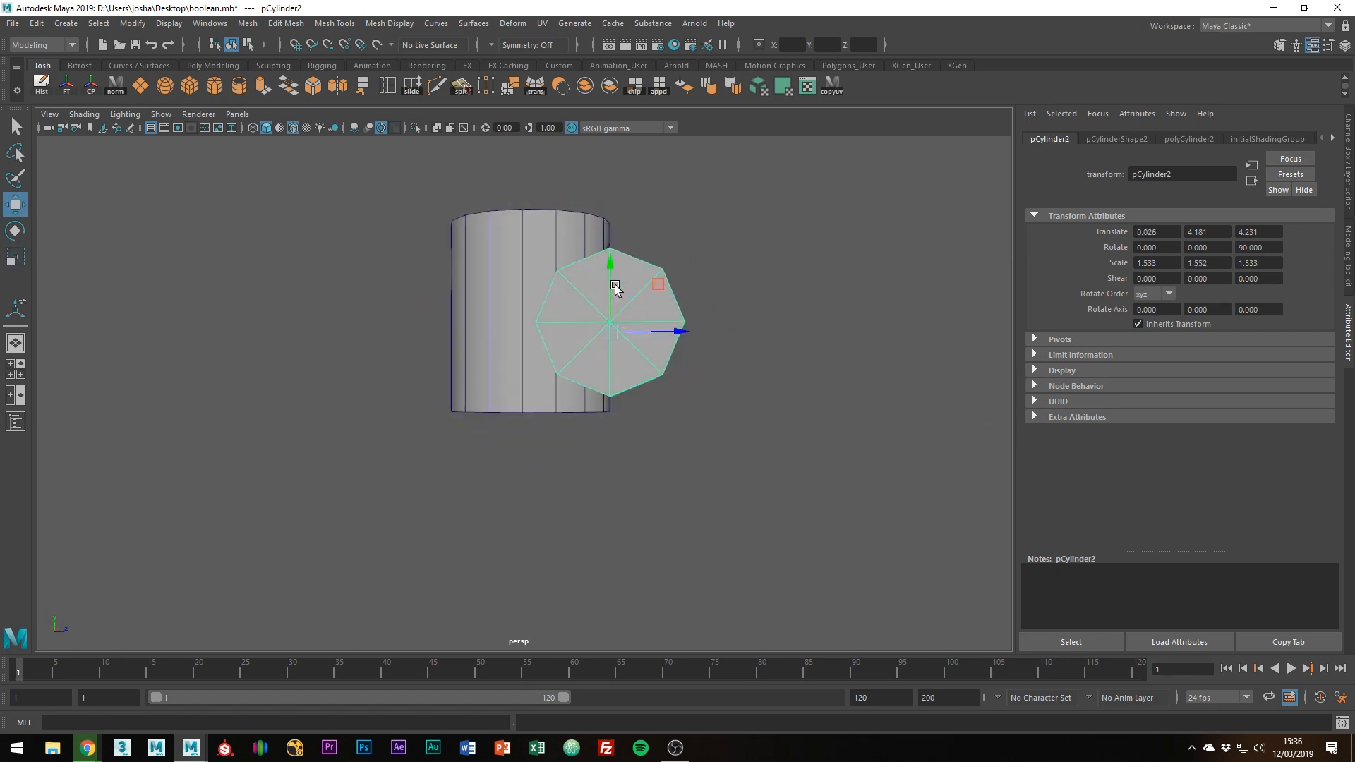
Raise the rotated cylinder to Y 5.528, checking how it overlaps the large cylinder.
mouse_move(614, 288)
left_mouse_down()
mouse_move(608, 269)
mouse_move(630, 291)
mouse_move(593, 275)
mouse_move(588, 252)
mouse_move(741, 336)
mouse_move(810, 331)
mouse_move(776, 348)
mouse_move(703, 341)
mouse_move(544, 302)
mouse_move(679, 318)
mouse_move(413, 284)
mouse_move(563, 288)
mouse_move(501, 294)
mouse_move(586, 303)
mouse_move(571, 308)
mouse_move(683, 302)
left_mouse_up()
key("alt+x")
key("alt+x")
key("alt+x")
key("alt+x")
key("alt+x")
Delete the faces forming the upper half of the rotated eight-sided cylinder.
right_click_drag(682, 302, 667, 265)
left_click_drag(739, 276, 738, 197, "alt")
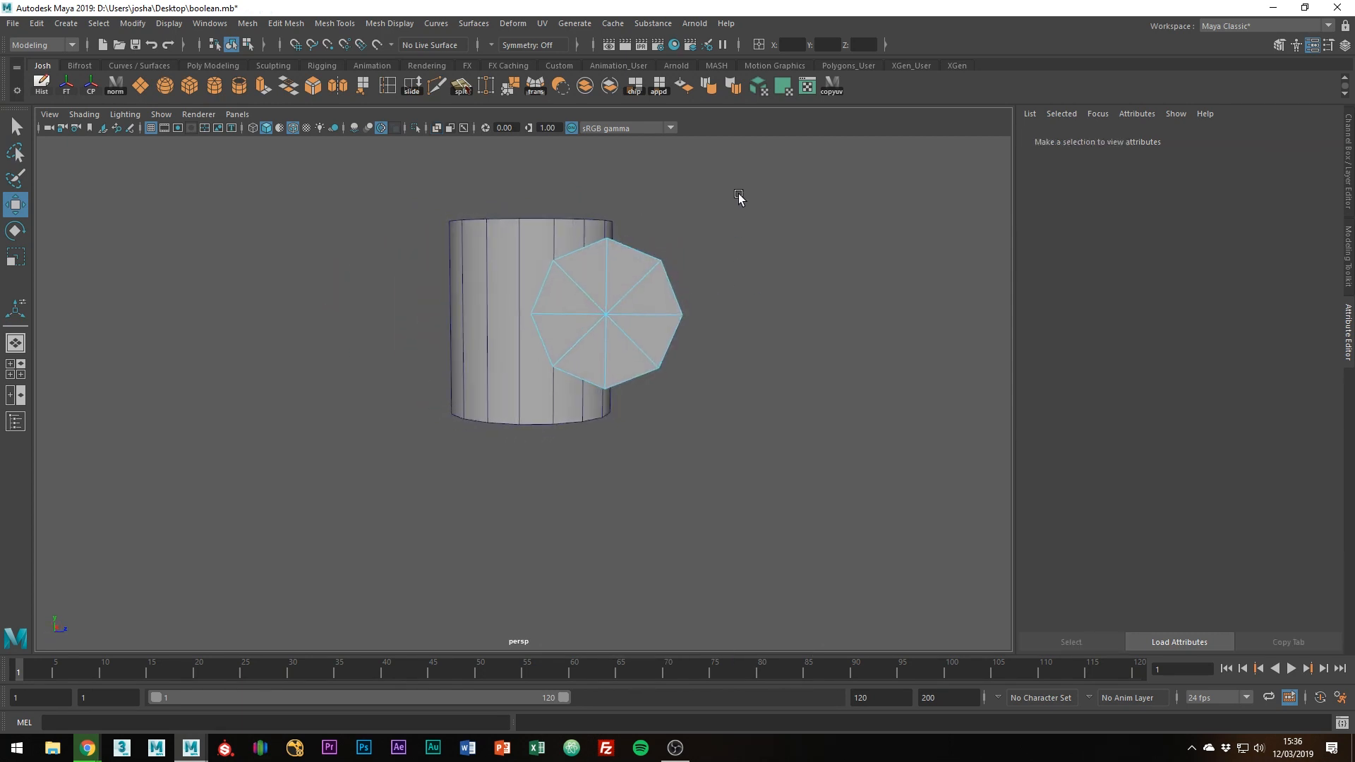
left_click_drag(527, 282, 526, 282)
key("Delete")
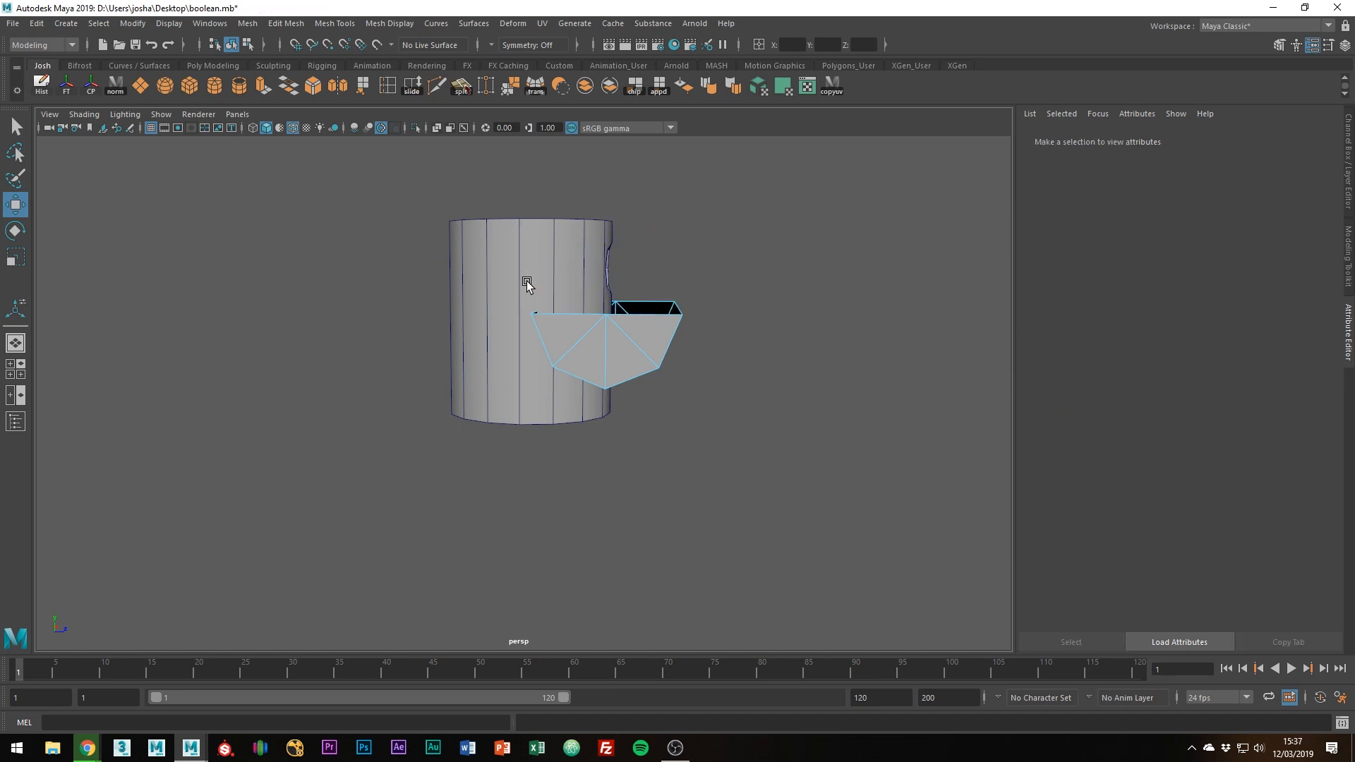
Extrude the half cylinder's open border edges upward beyond the top of the large cylinder.
right_click_drag(610, 309, 610, 258)
double_click(649, 316)
left_click_drag(697, 310, 642, 318, "alt")
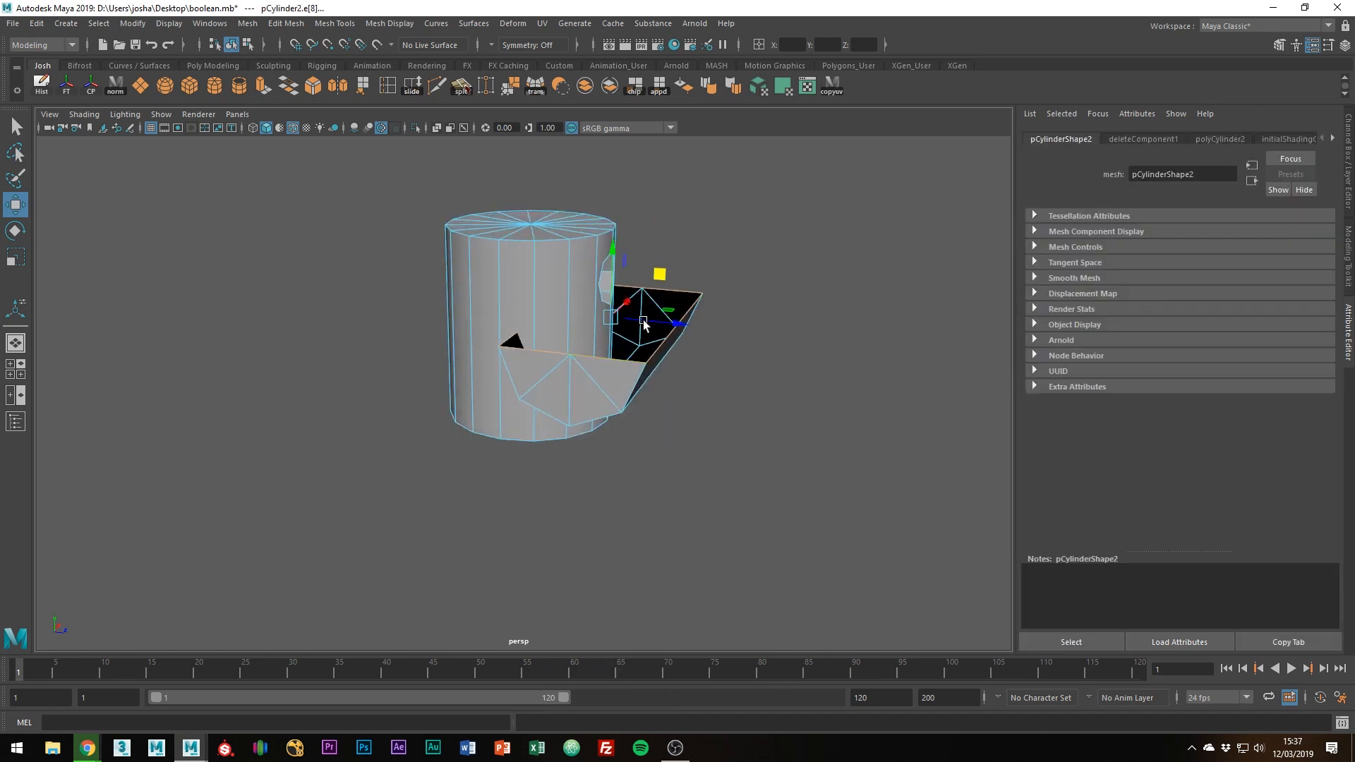
left_click_drag(611, 277, 599, 160, "shift")
Bridge the opposite upper edges of the extruded shape and fill its remaining openings to make a closed block.
left_click_drag(688, 236, 652, 302, "alt")
left_click(643, 287)
left_click(691, 215, "shift")
right_click_drag(692, 216, 680, 388, "shift")
mouse_move(681, 278)
left_mouse_down("alt")
mouse_move(563, 293)
mouse_move(711, 289)
mouse_move(674, 273)
left_mouse_up("alt")
right_click_drag(673, 273, 684, 269)
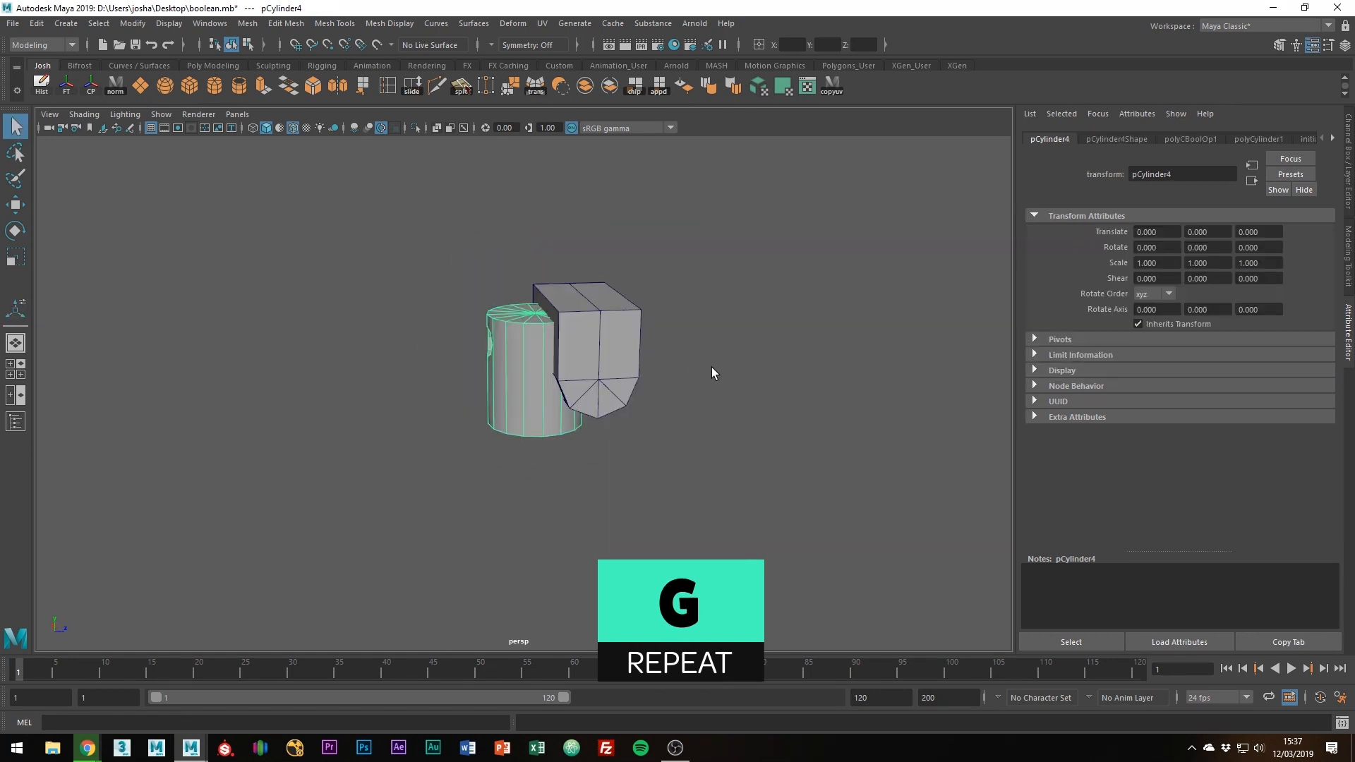
Subtract the closed round-bottomed block from the large cylinder with a Boolean Difference.
left_click_drag(711, 367, 754, 357, "alt")
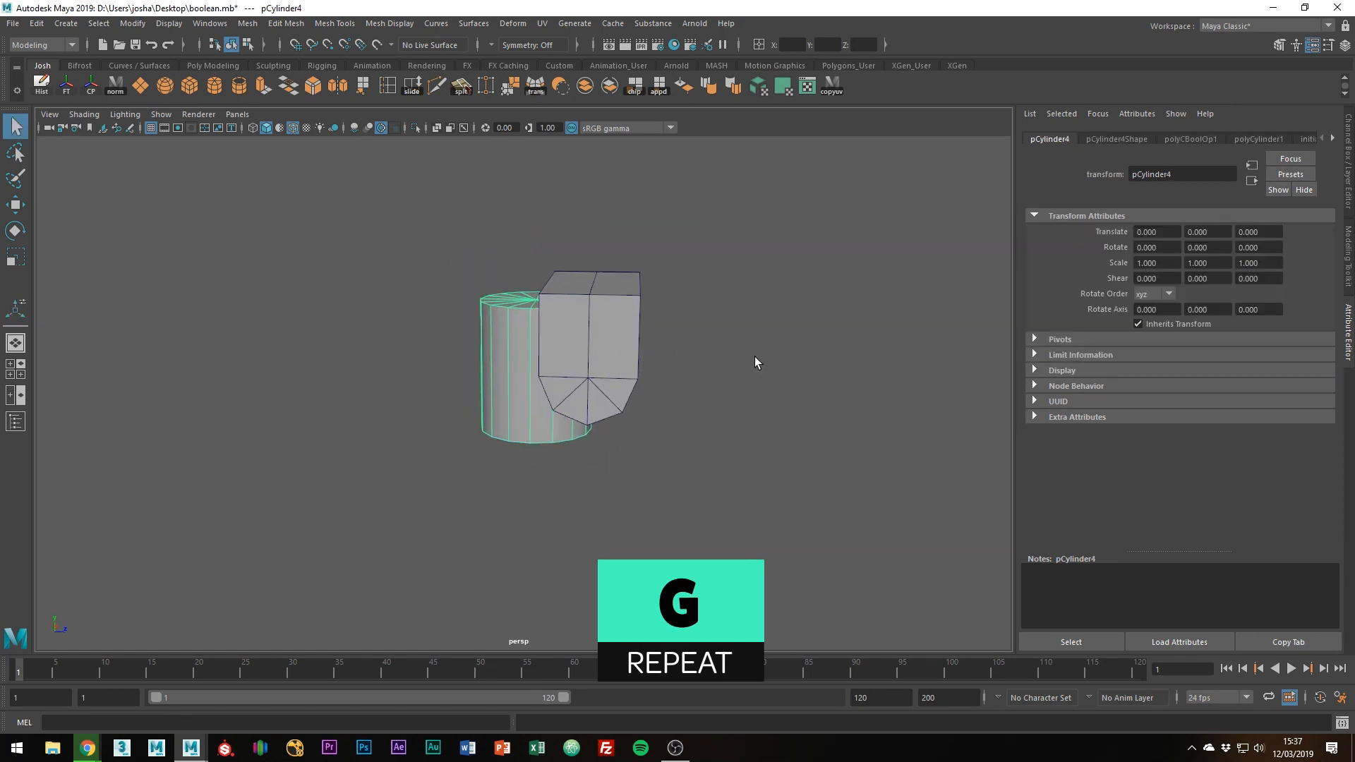
left_click(754, 357)
left_click(502, 316)
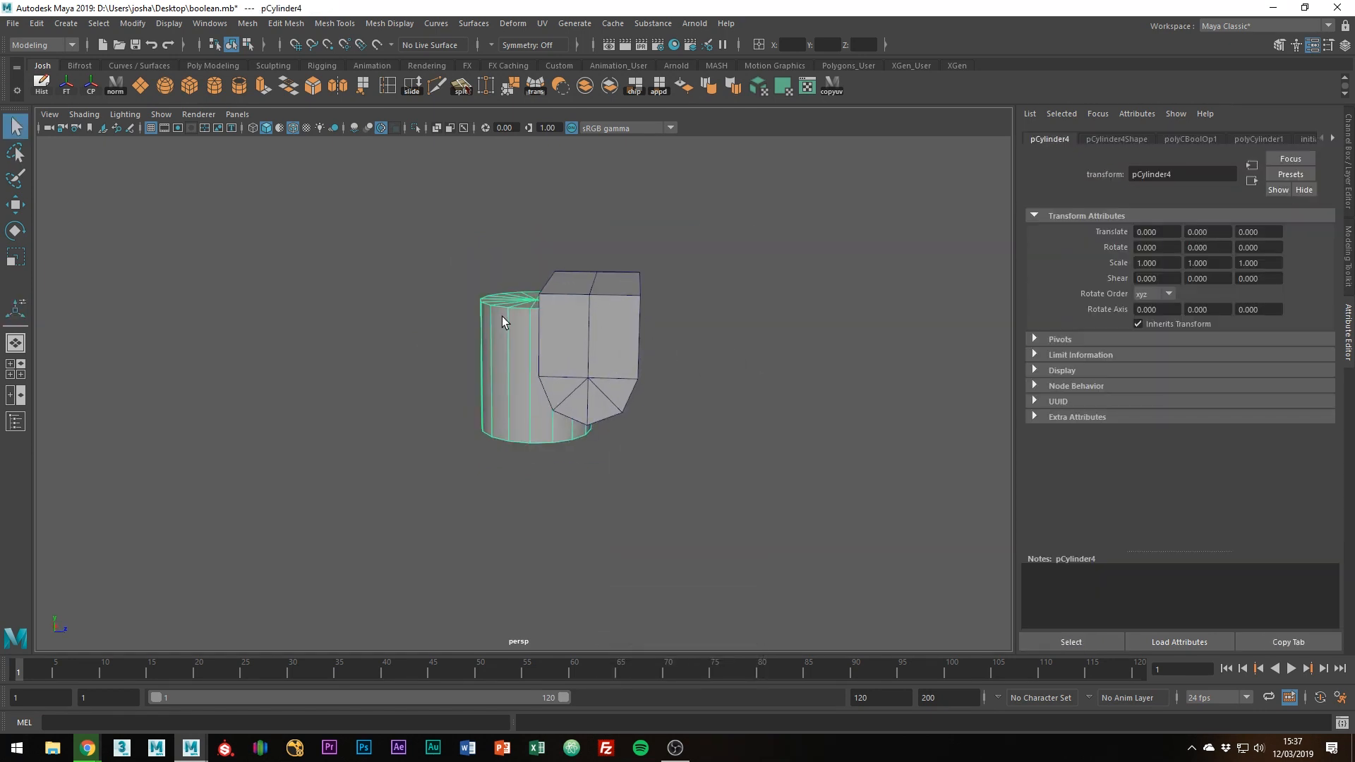
left_click(620, 329)
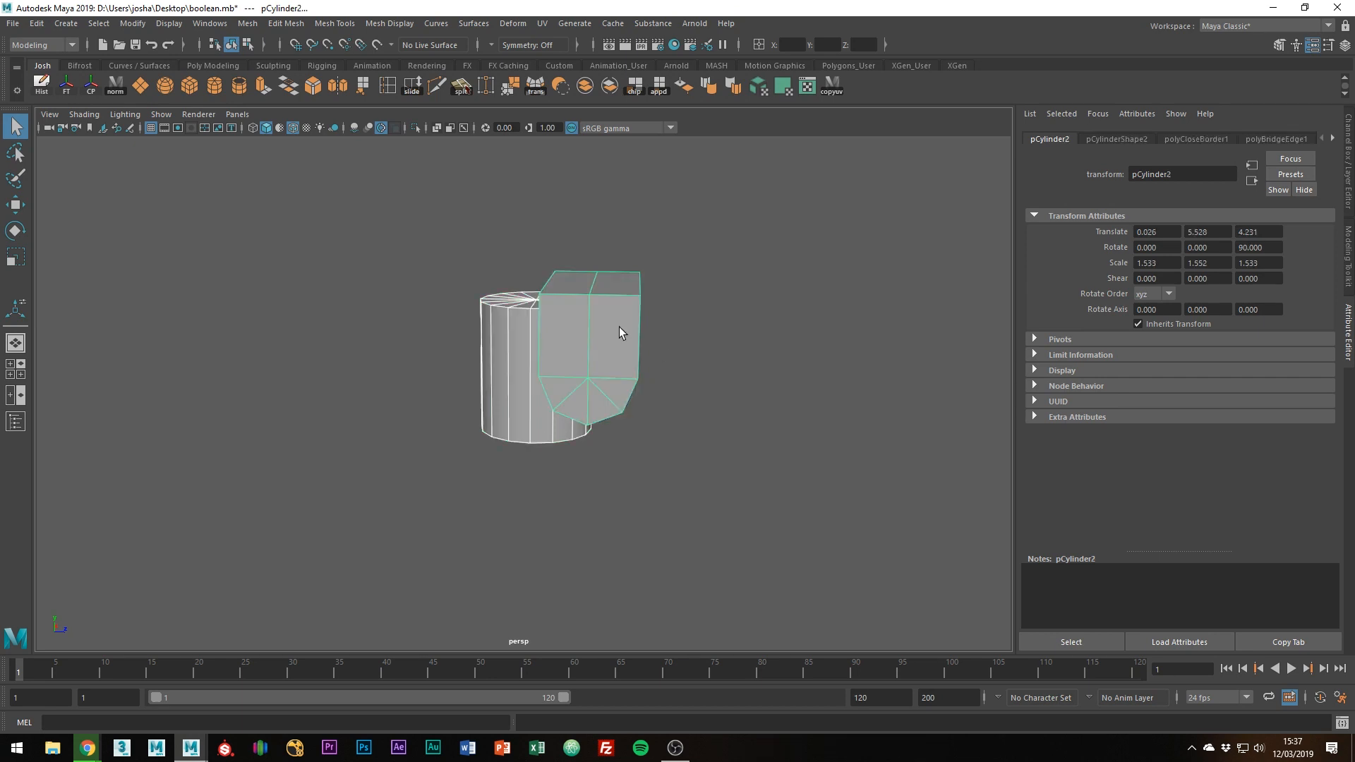
right_click(721, 272, "shift")
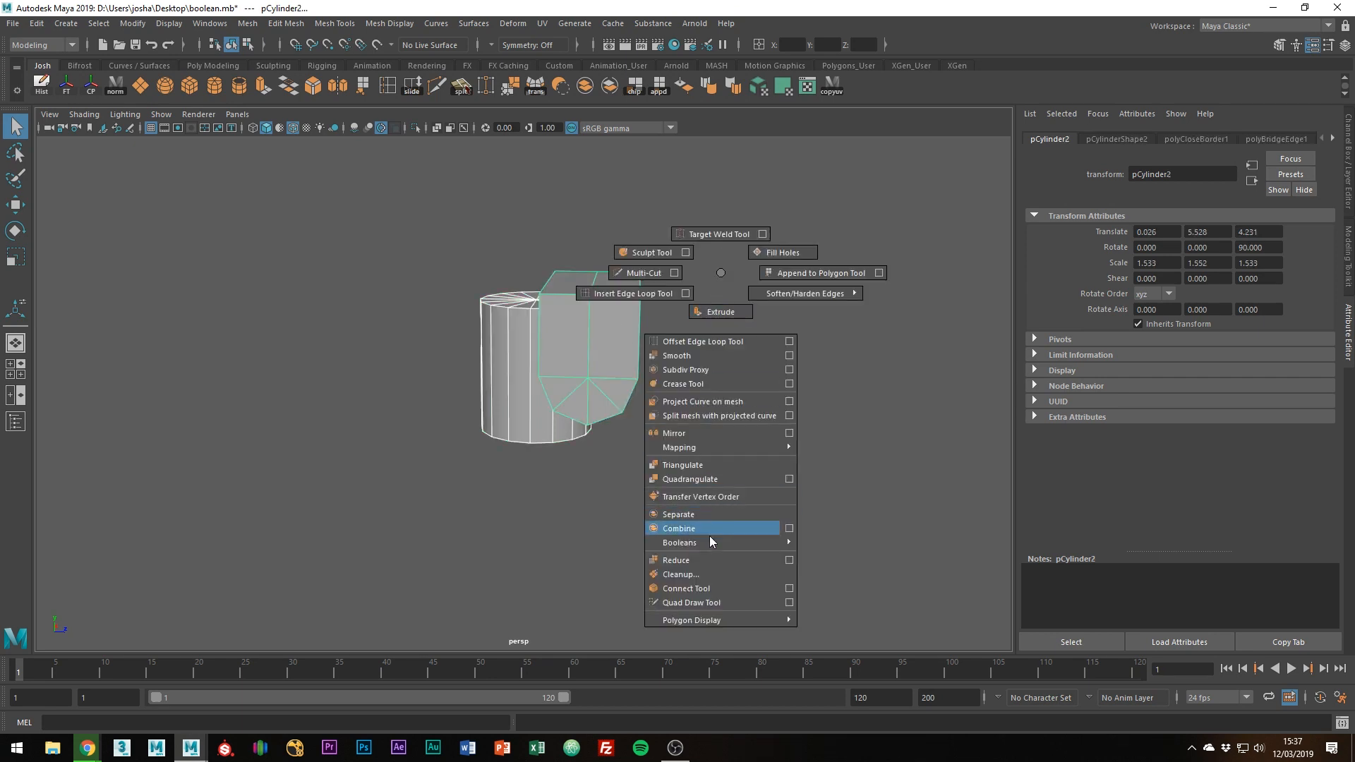
mouse_move(718, 540)
left_click(835, 553)
Cut a vertical center edge from the bottom of the octagonal hole down to the rounded front rim.
left_click_drag(723, 469, 356, 442, "alt")
right_click_drag(546, 255, 543, 268)
left_click_drag(541, 263, 405, 332, "alt")
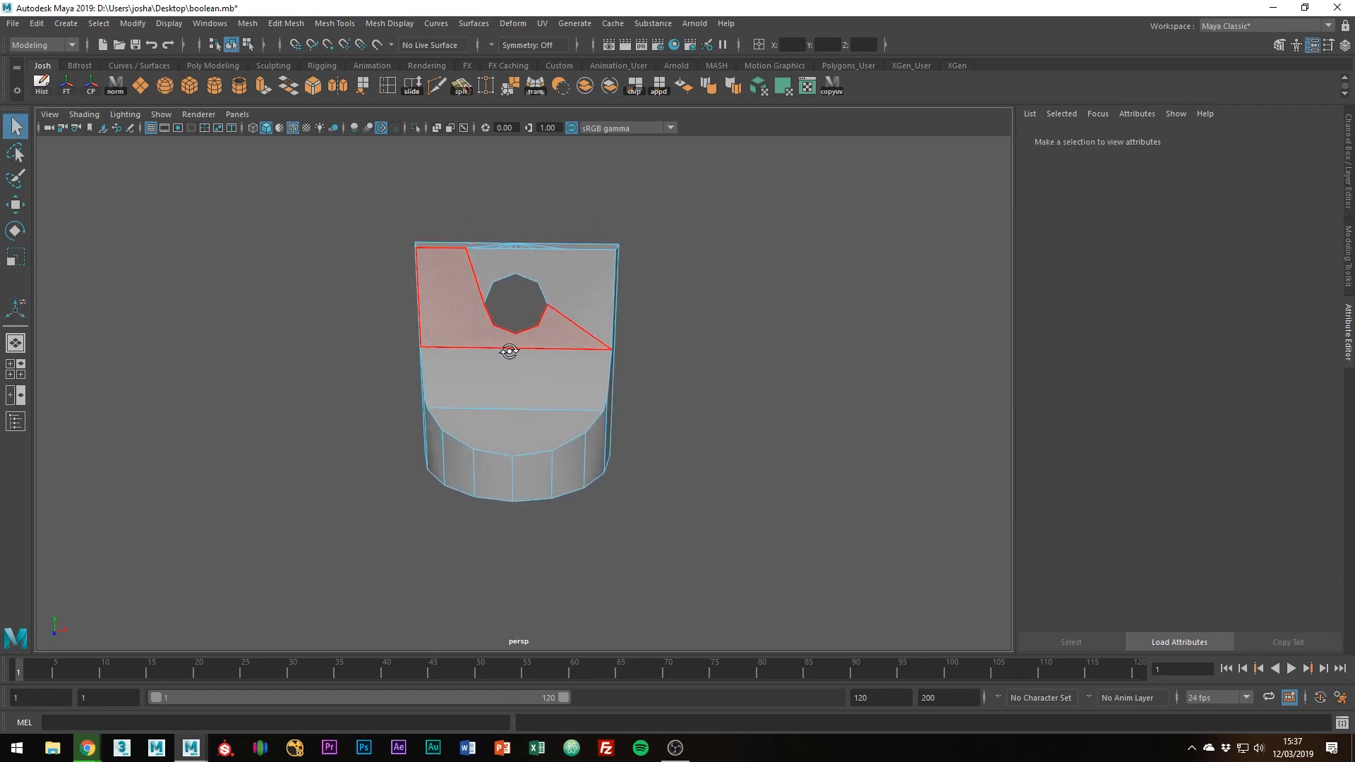
middle_click_drag(539, 288, 542, 340, "alt")
mouse_move(542, 340)
right_mouse_down("alt")
mouse_move(597, 341)
mouse_move(519, 346)
right_mouse_up("alt")
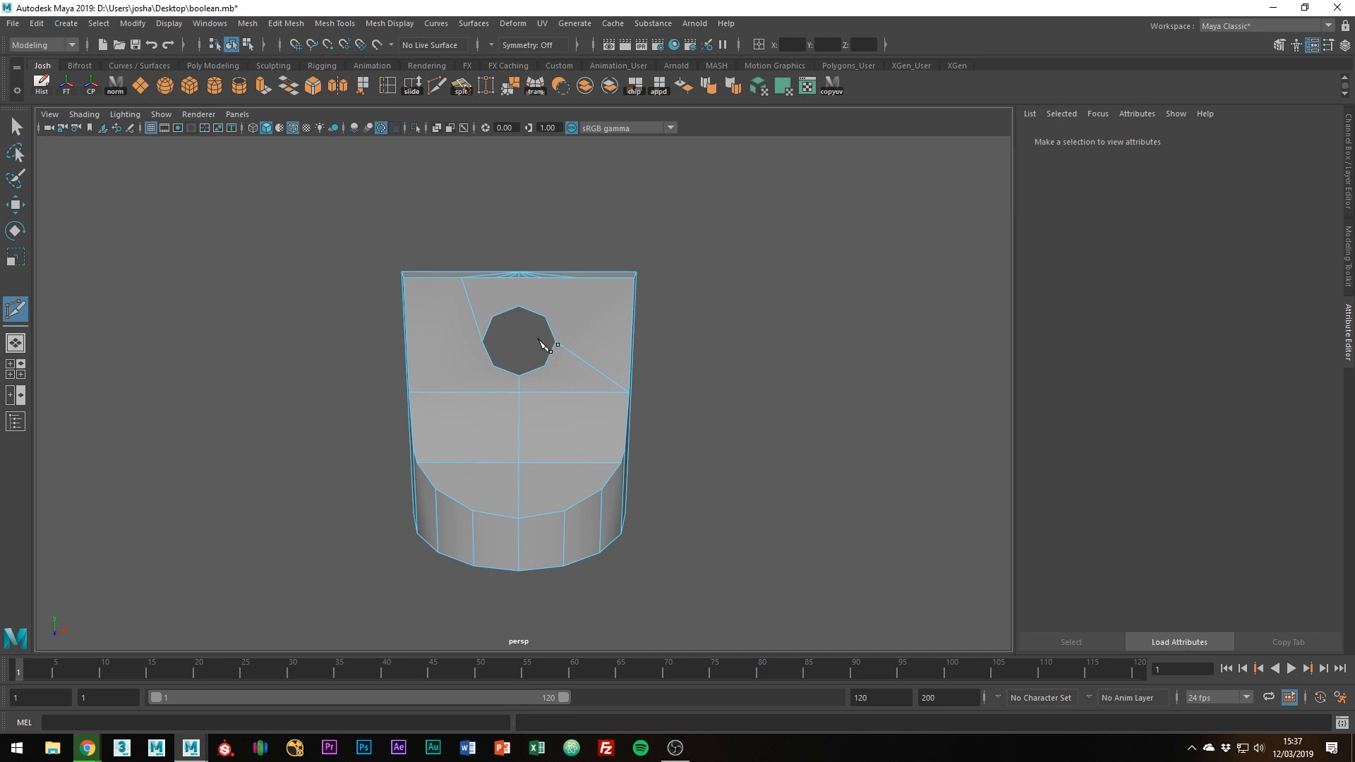
Cut a vertical center edge from the top of the octagonal hole up to the wall's upper edge.
left_click_drag(538, 339, 433, 358, "alt")
right_click_drag(433, 358, 720, 405, "alt")
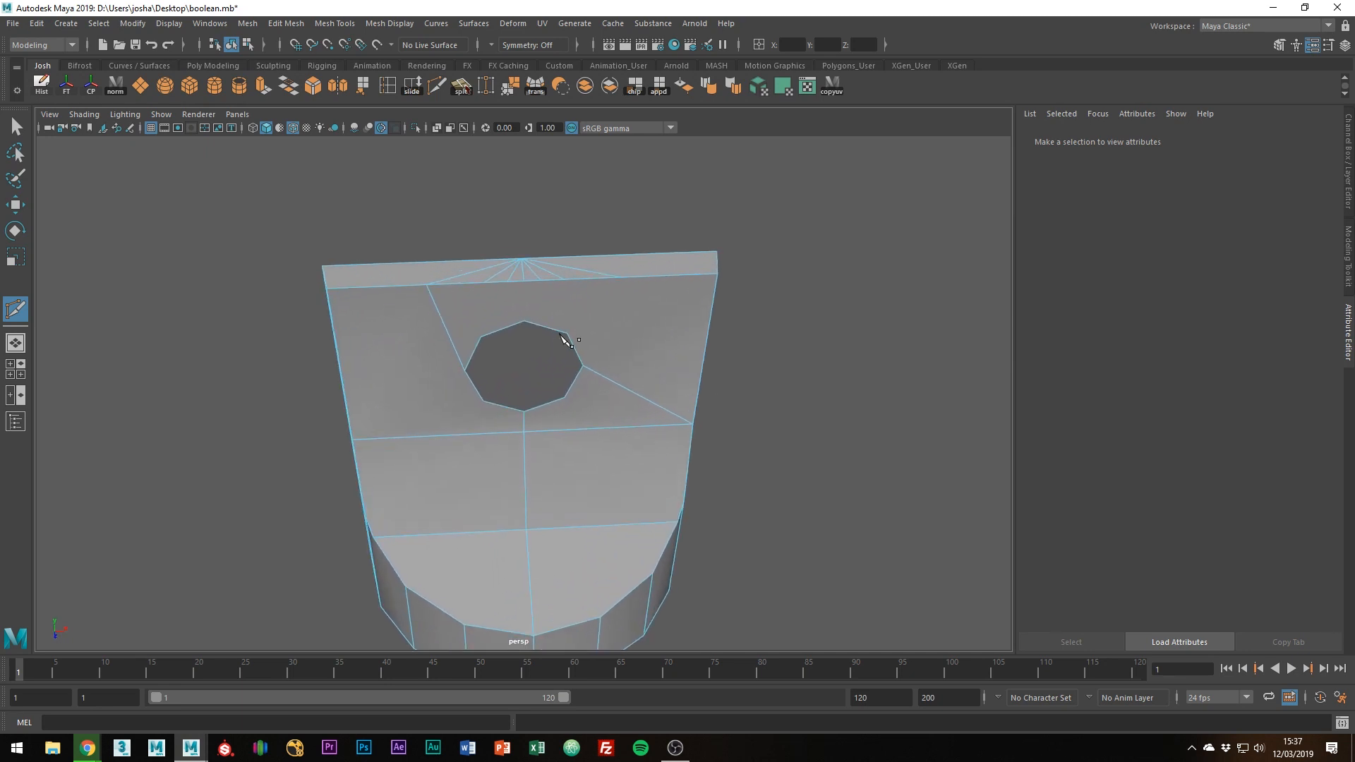
left_click(523, 322)
left_click(561, 269)
Delete the fan of radial edges on the narrow top face, keeping only the center edge.
right_click_drag(562, 270, 562, 239)
left_click(561, 269)
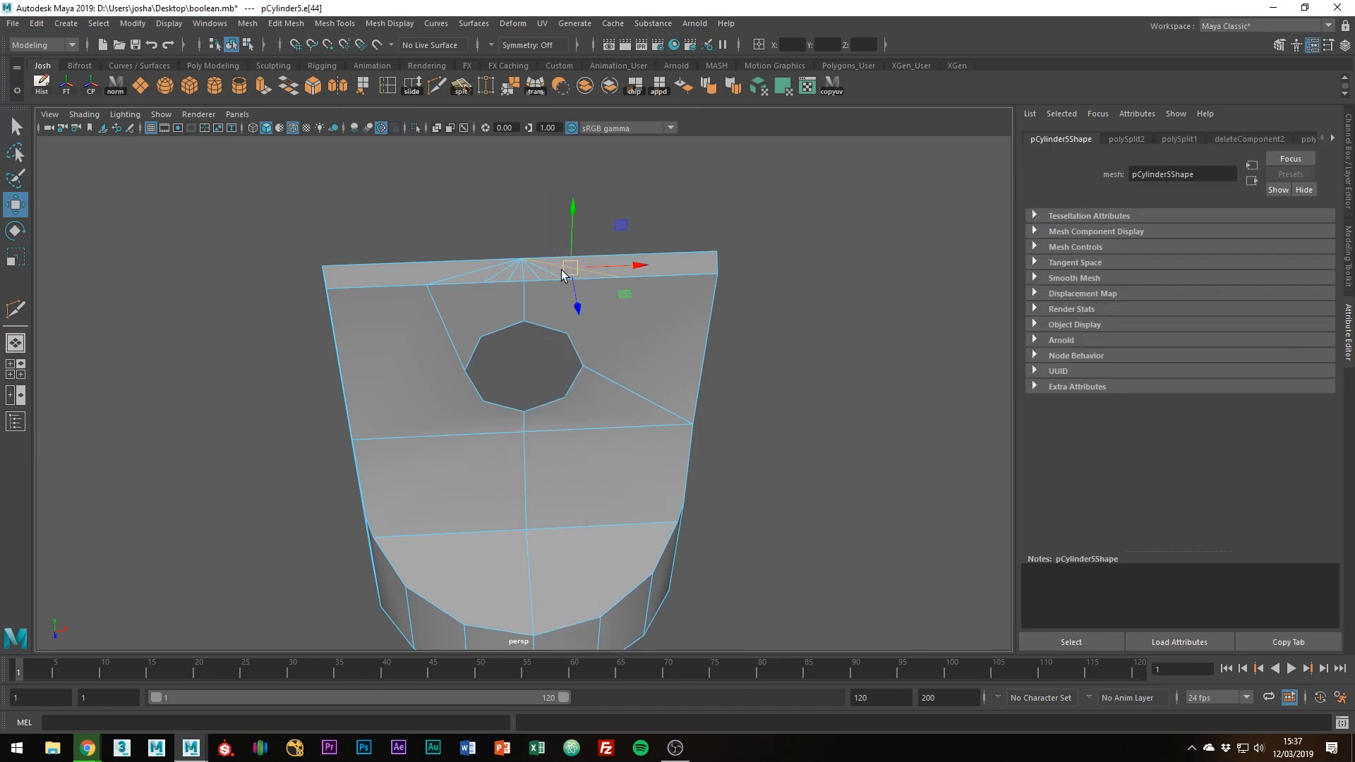
key("q")
left_click(545, 271, "shift")
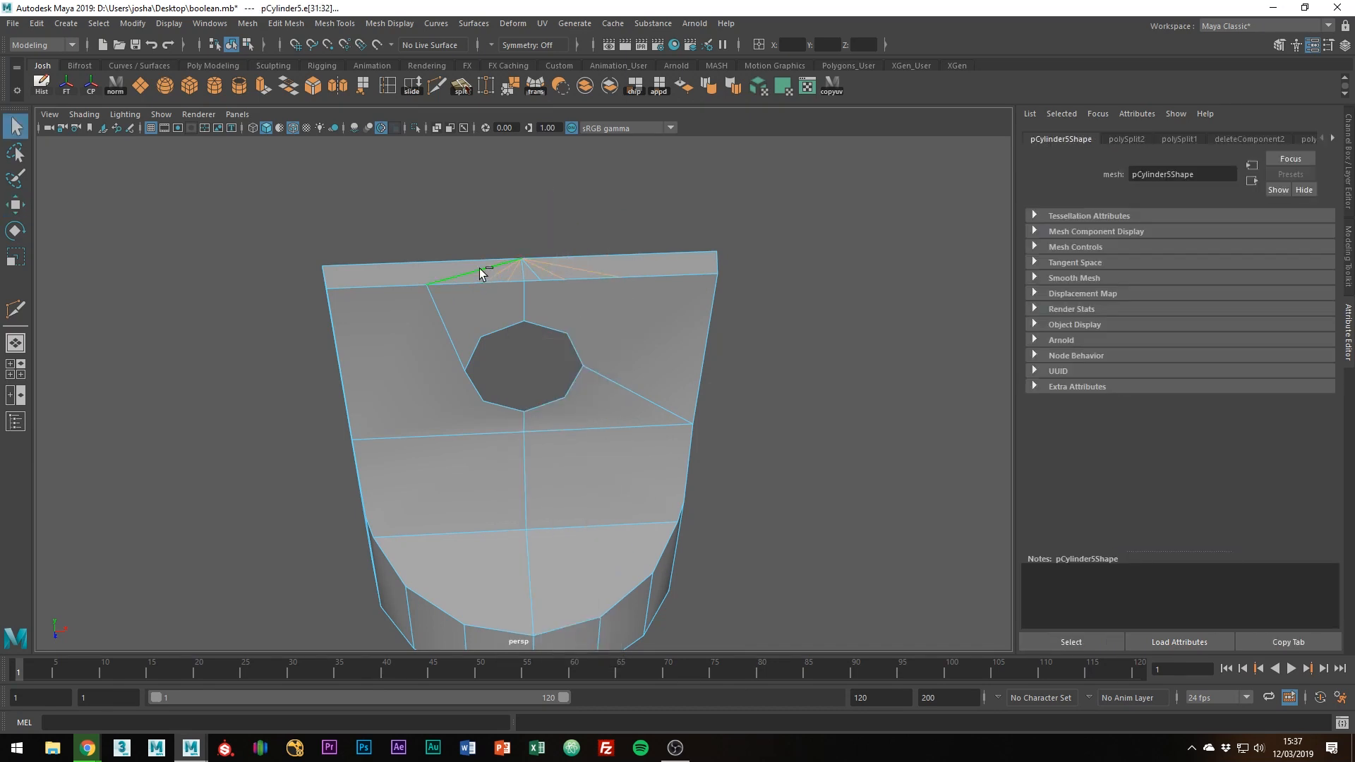
key("Delete")
left_click(533, 267)
key("ctrl+Delete")
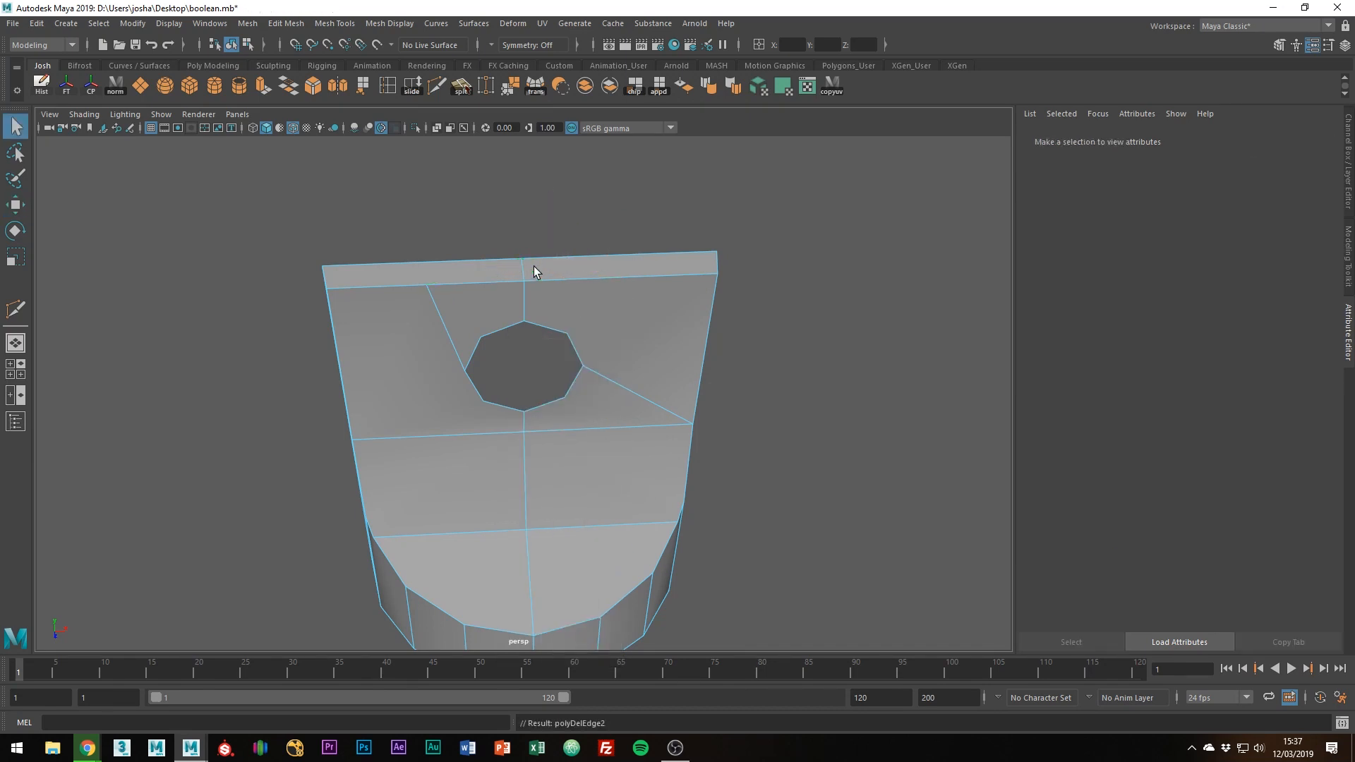
Try to delete the two diagonal edges running from the octagonal hole across the flat wall, and undo the deletion.
left_click_drag(525, 289, 518, 302, "alt")
left_click(449, 308)
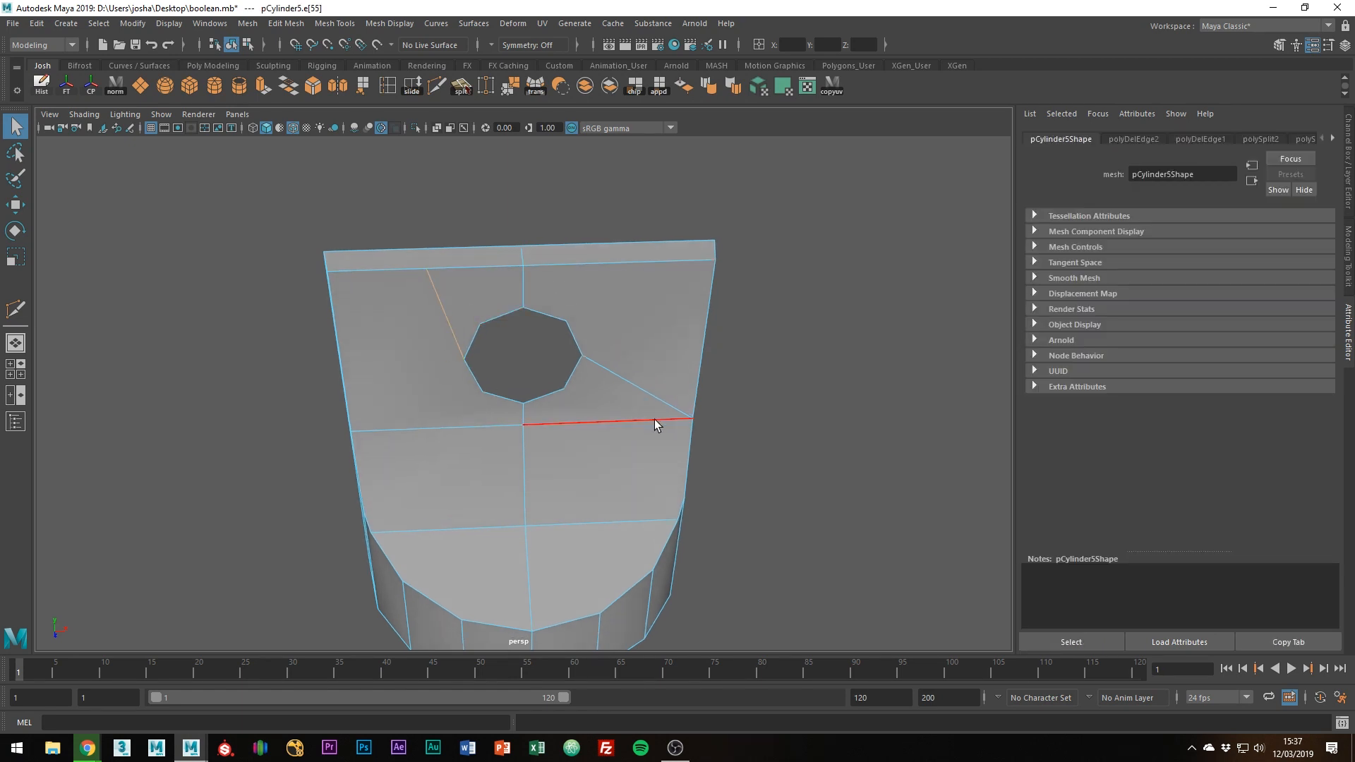
key("ctrl+Delete")
key("ctrl+z")
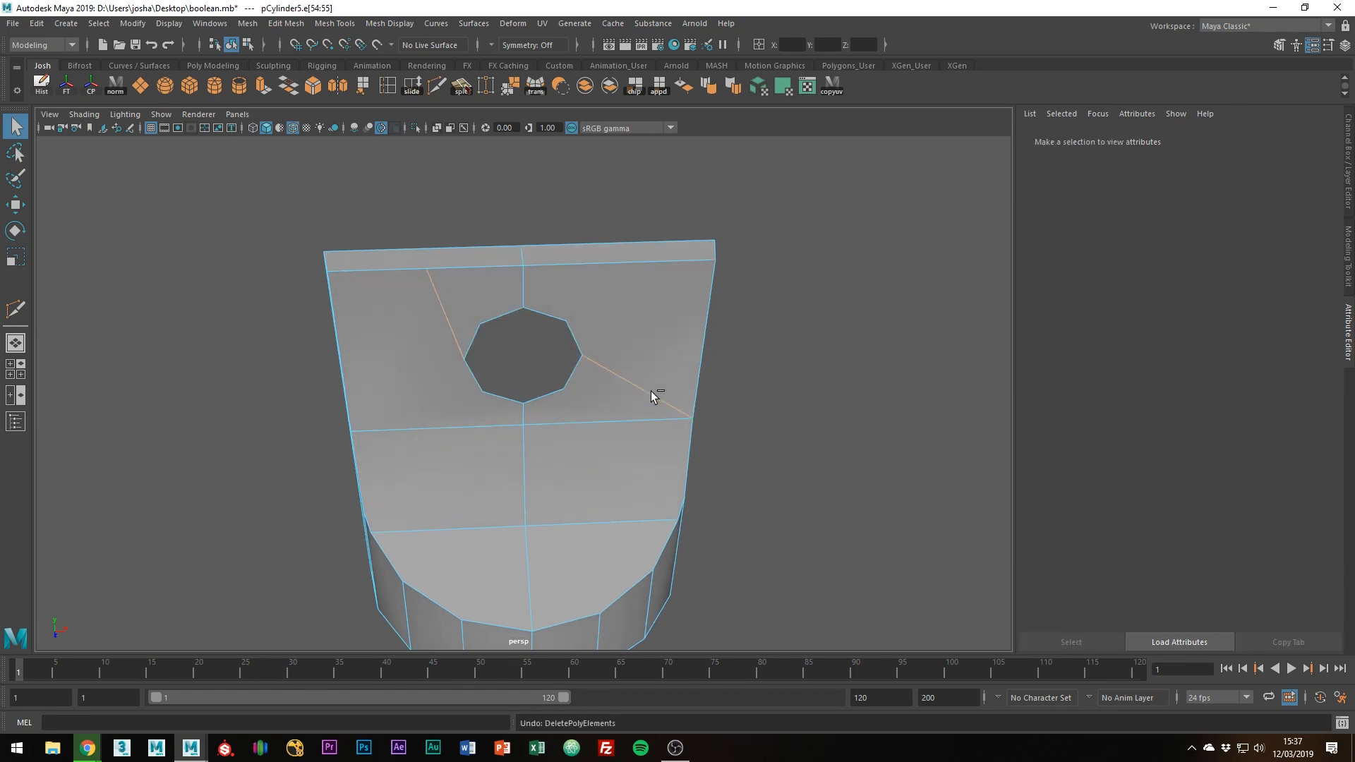
Delete the two diagonal edges running from the octagonal hole and the leftover vertex on the wall's upper edge.
key("Delete")
right_click_drag(650, 391, 608, 354)
left_click(415, 268)
key("Delete")
left_click_drag(537, 374, 561, 321, "alt")
right_click_drag(692, 341, 618, 326, "alt")
left_click_drag(617, 326, 579, 312, "alt")
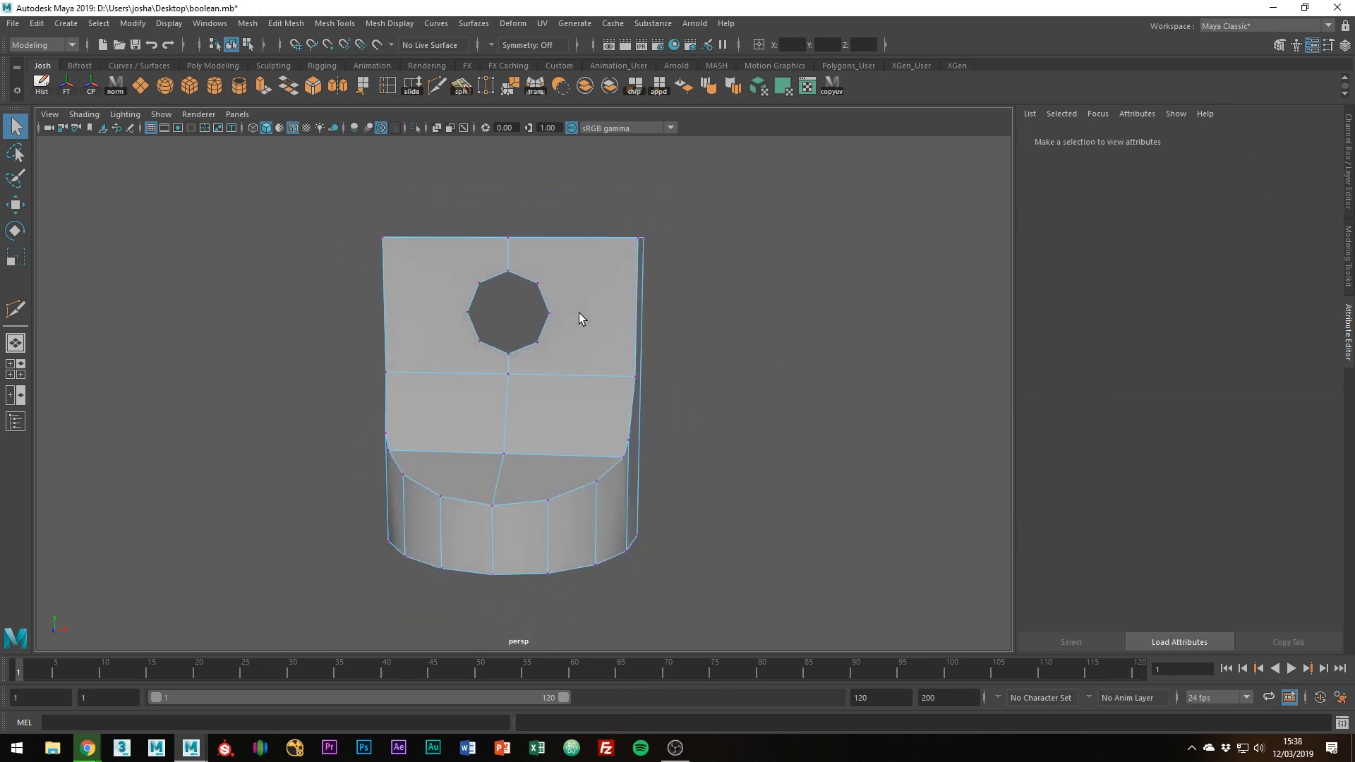
Extrude the octagonal hole's border edges and scale them slightly inward to form a narrow ring around the hole.
mouse_move(481, 560)
left_mouse_down("alt")
mouse_move(523, 528)
mouse_move(494, 578)
left_mouse_up("alt")
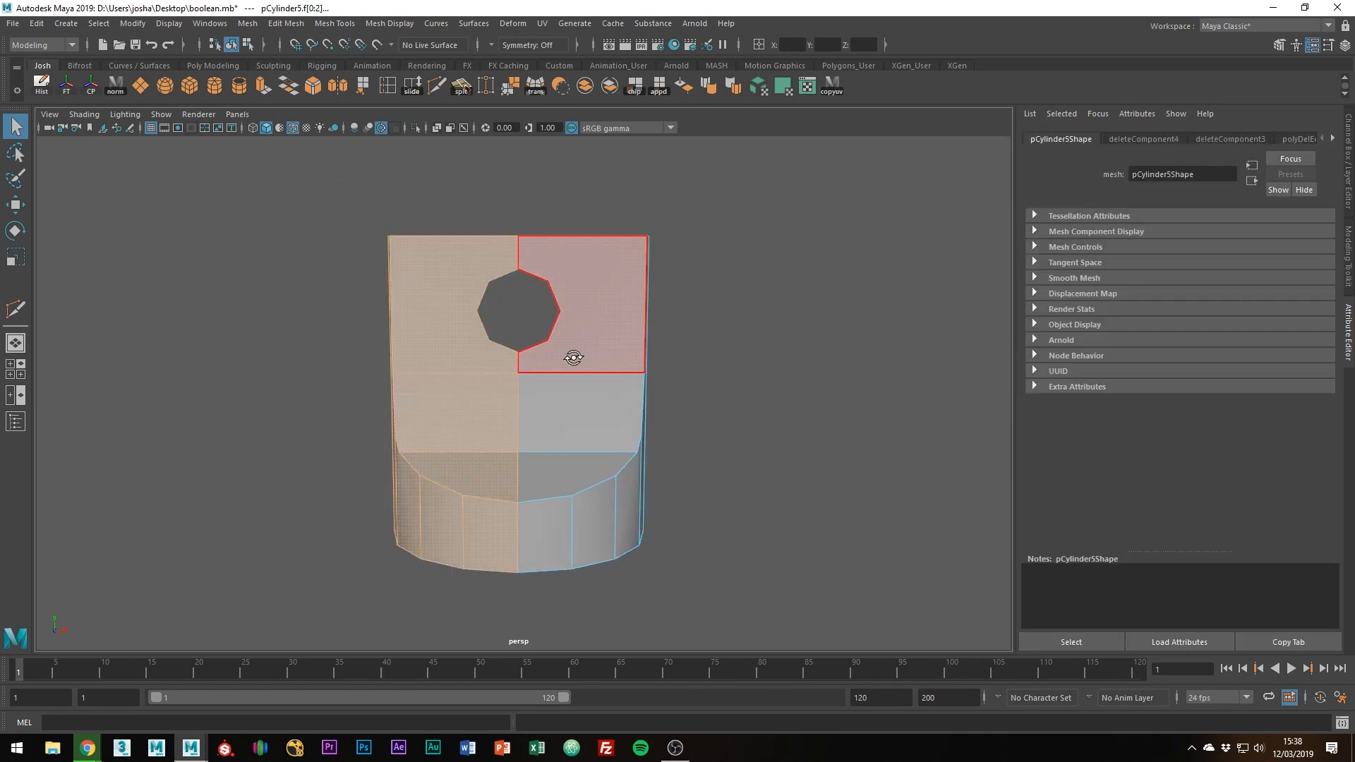
left_click_drag(571, 357, 611, 302, "alt")
right_click_drag(609, 296, 608, 263)
double_click(575, 302)
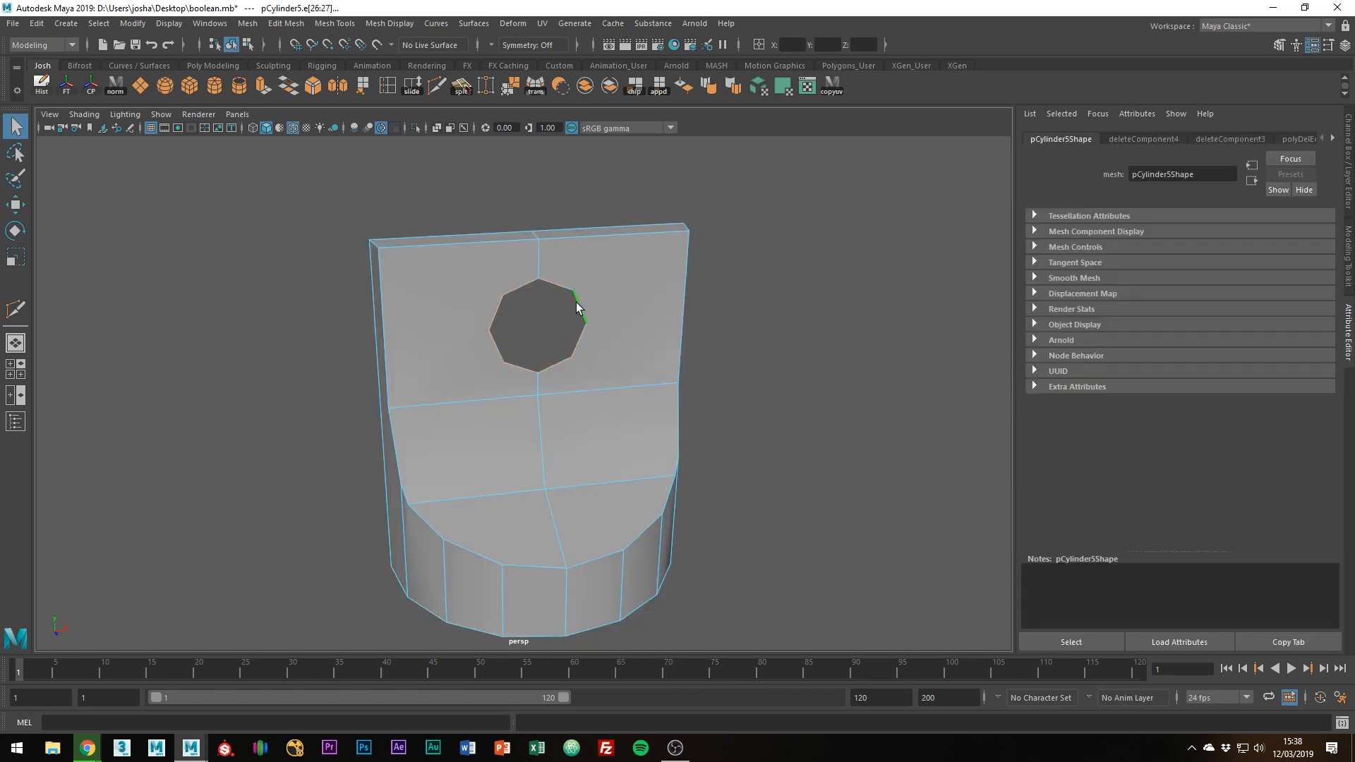
scroll(597, 302, "up", 5)
key("r")
left_click_drag(557, 287, 499, 210, "shift")
left_click_drag(578, 274, 677, 248, "alt")
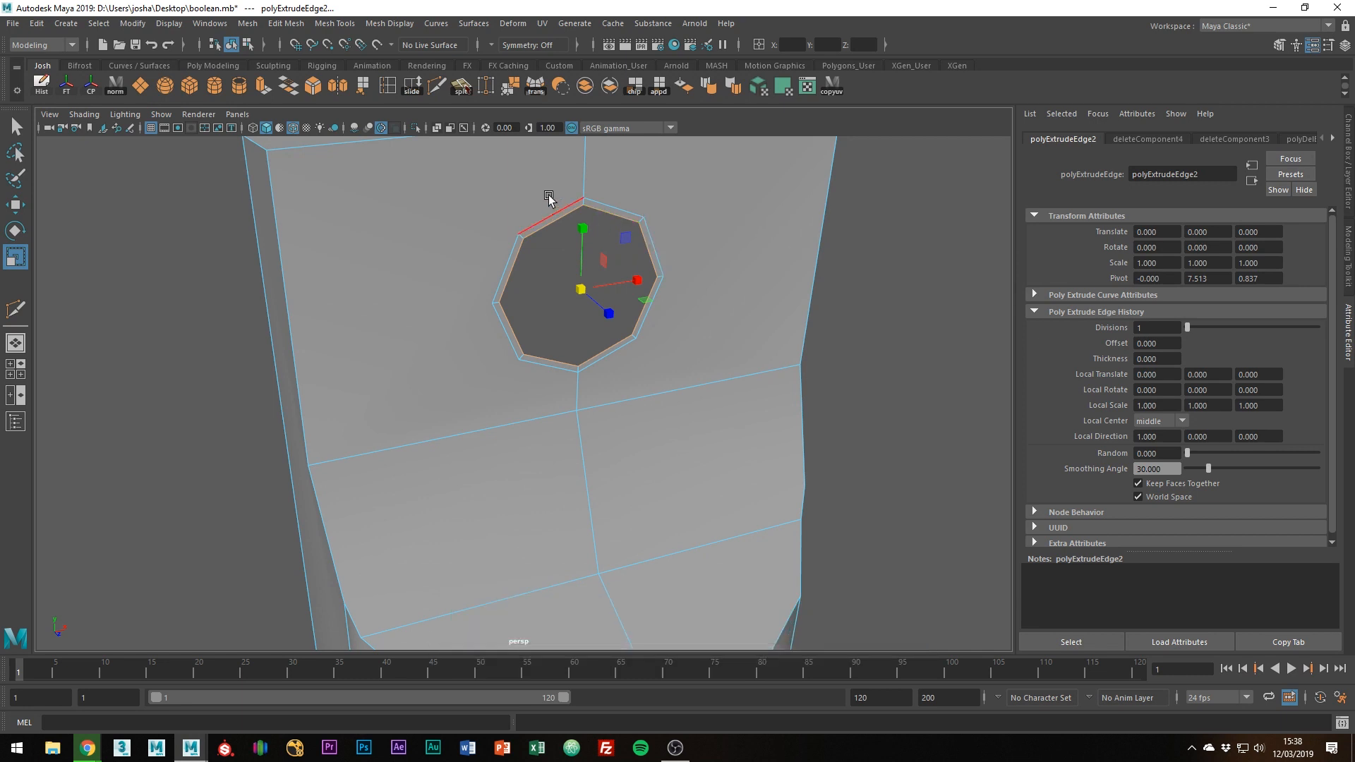
left_click_drag(661, 318, 690, 333, "alt")
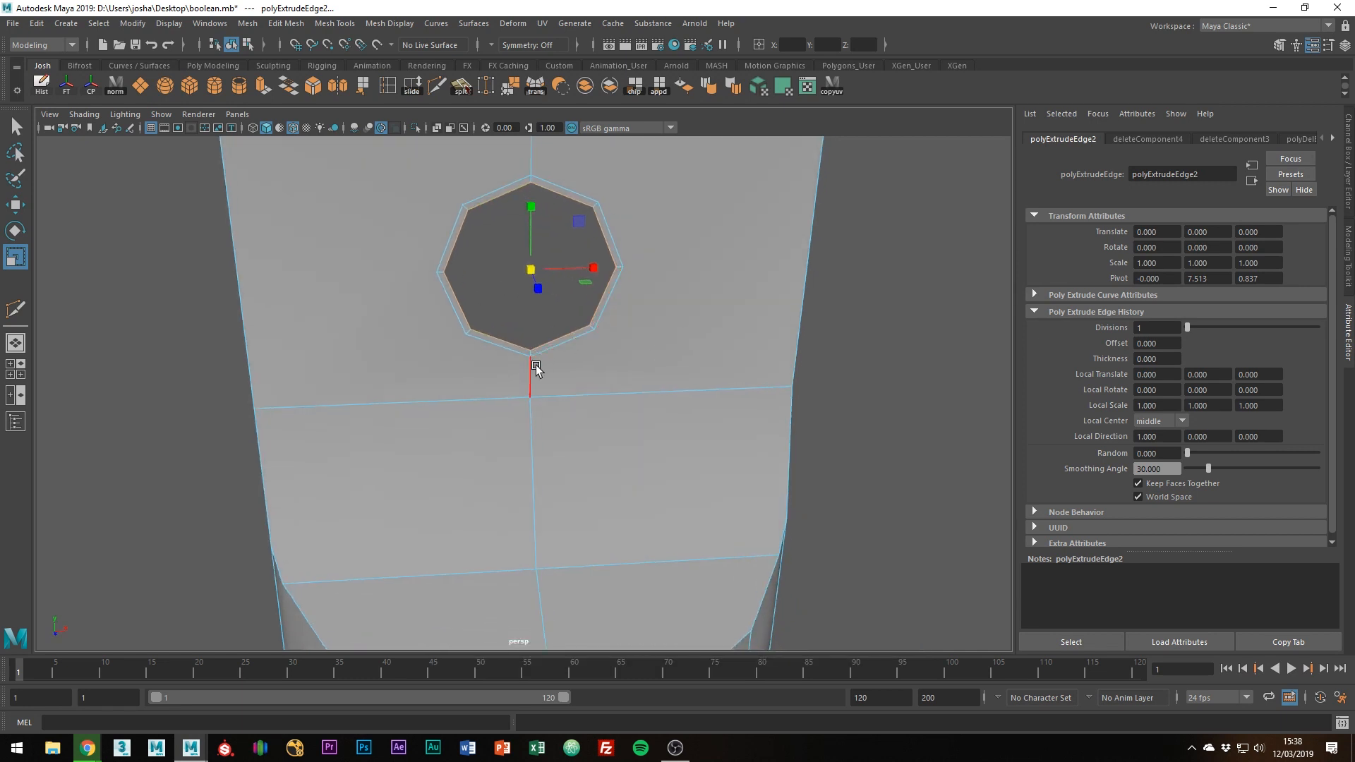
Delete all faces on one side of the vertical center line, leaving half of the model.
scroll(456, 281, "down", 3)
left_click_drag(295, 154, 503, 663)
key("Delete")
left_click_drag(557, 480, 589, 431, "alt")
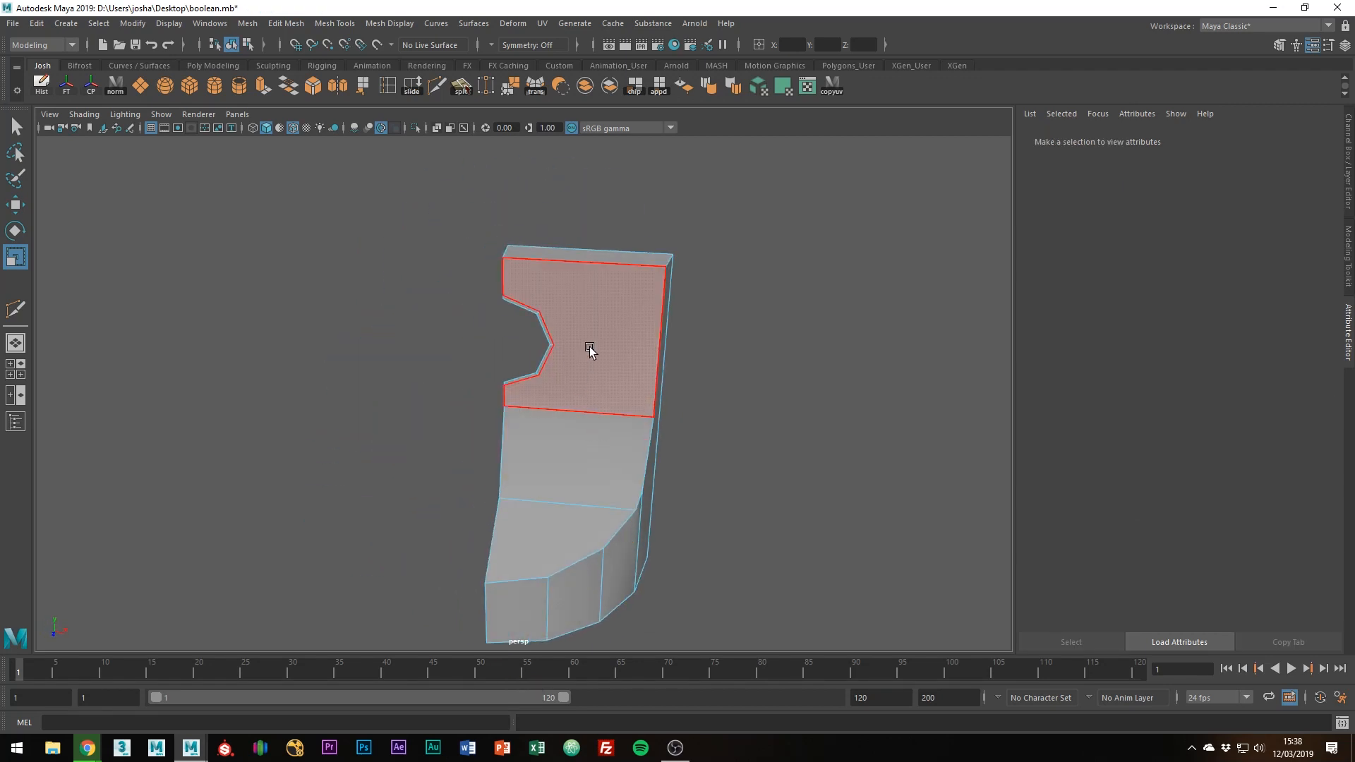
Preview the half model smoothed and return it to the unsmoothed display.
left_click_drag(590, 346, 526, 343, "alt")
key("3")
right_click_drag(527, 343, 609, 299)
key("w")
left_click(709, 330)
left_click_drag(709, 330, 559, 328, "alt")
left_click(656, 368)
key("1")
Bevel the wall's upper outer corner edge with 3 segments.
right_click(559, 329)
left_click(558, 288)
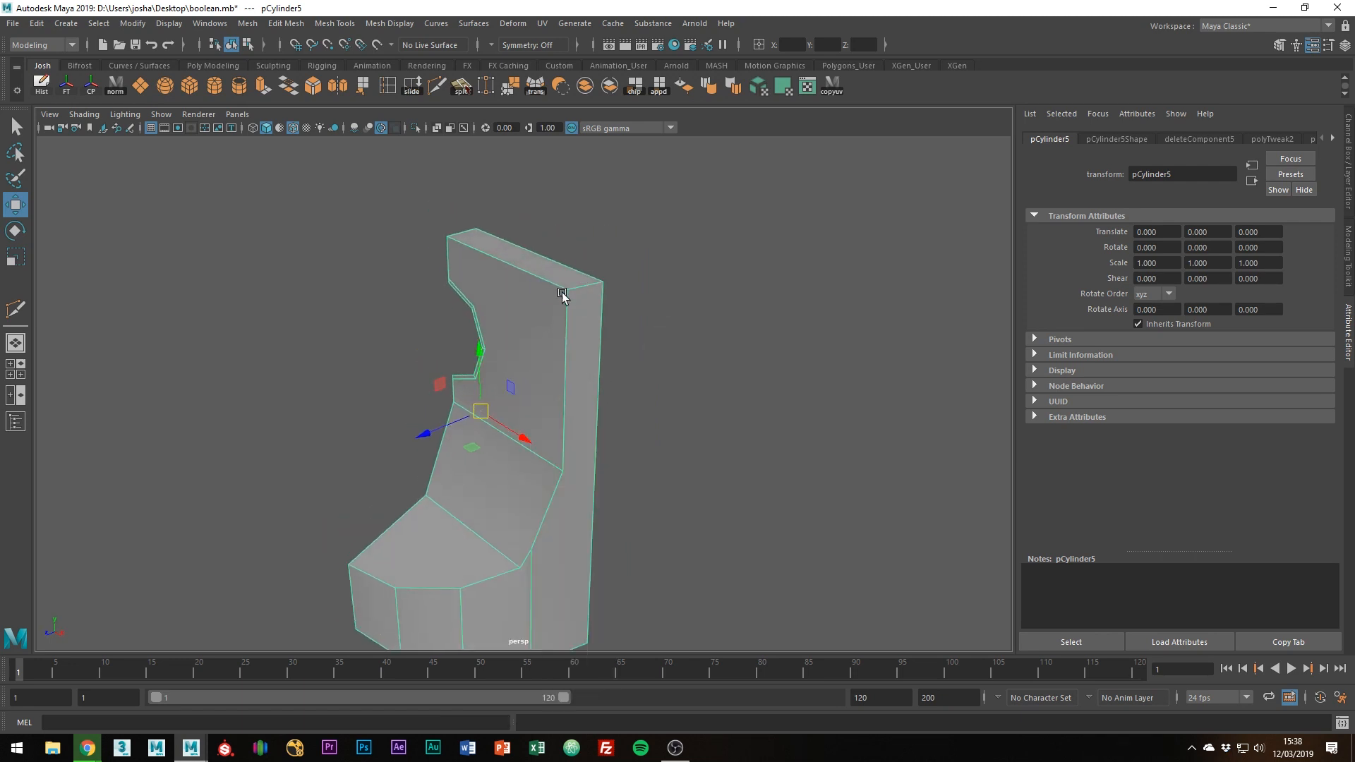
left_click(586, 286)
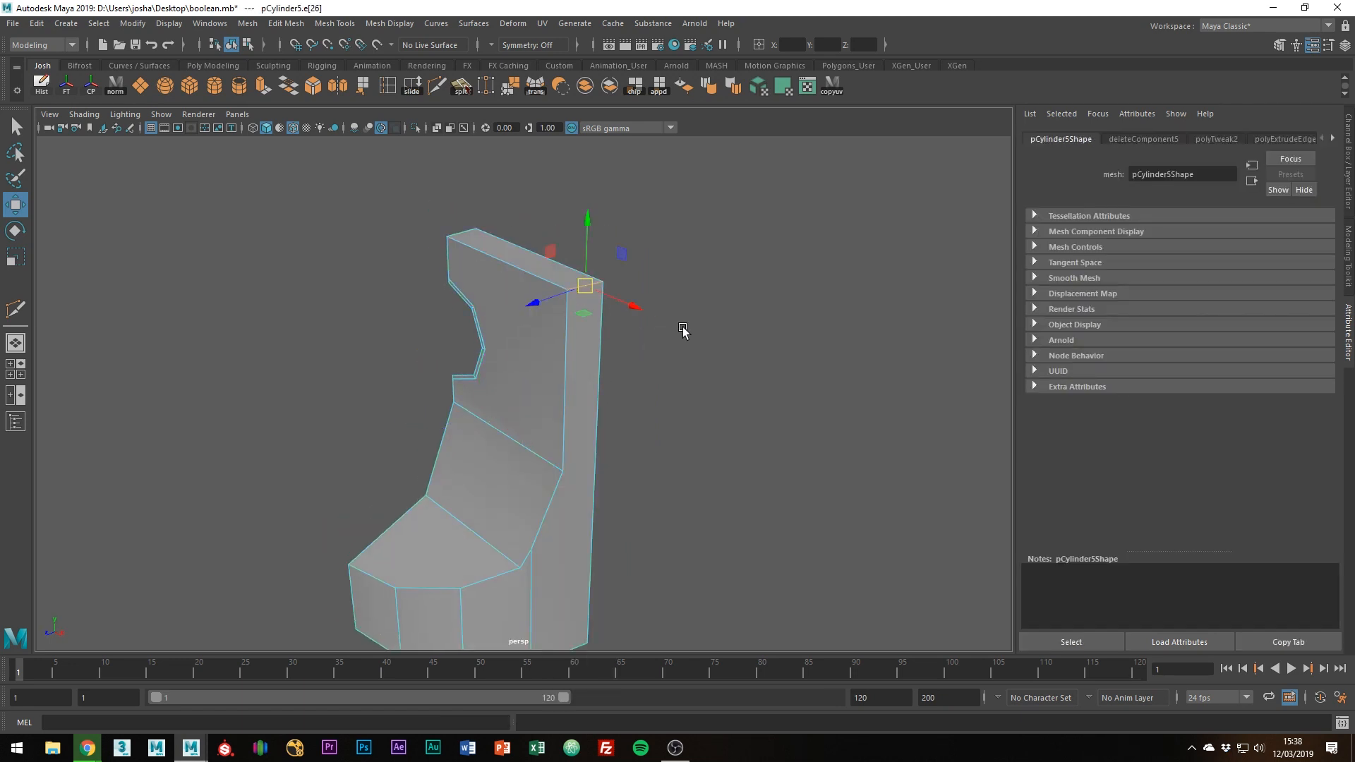
left_click_drag(682, 332, 626, 366, "alt")
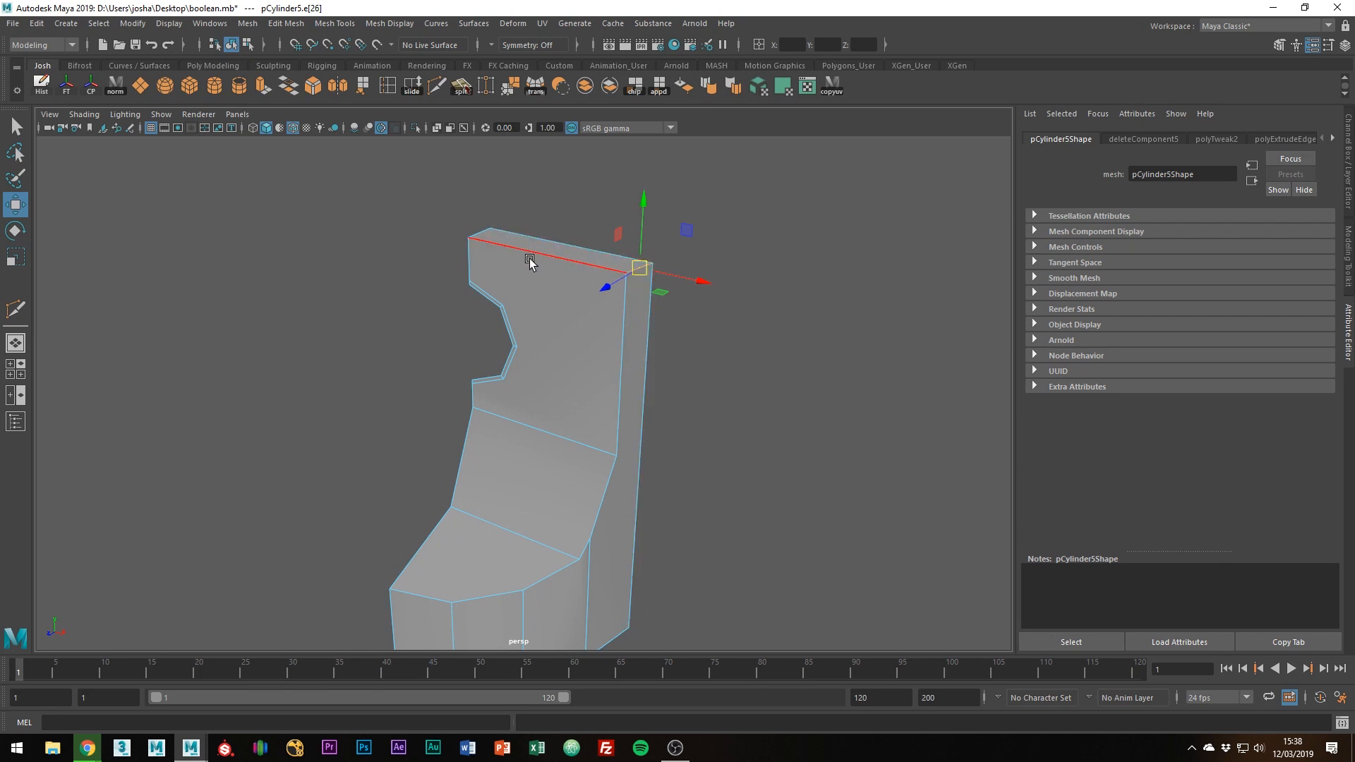
key("ctrl+b")
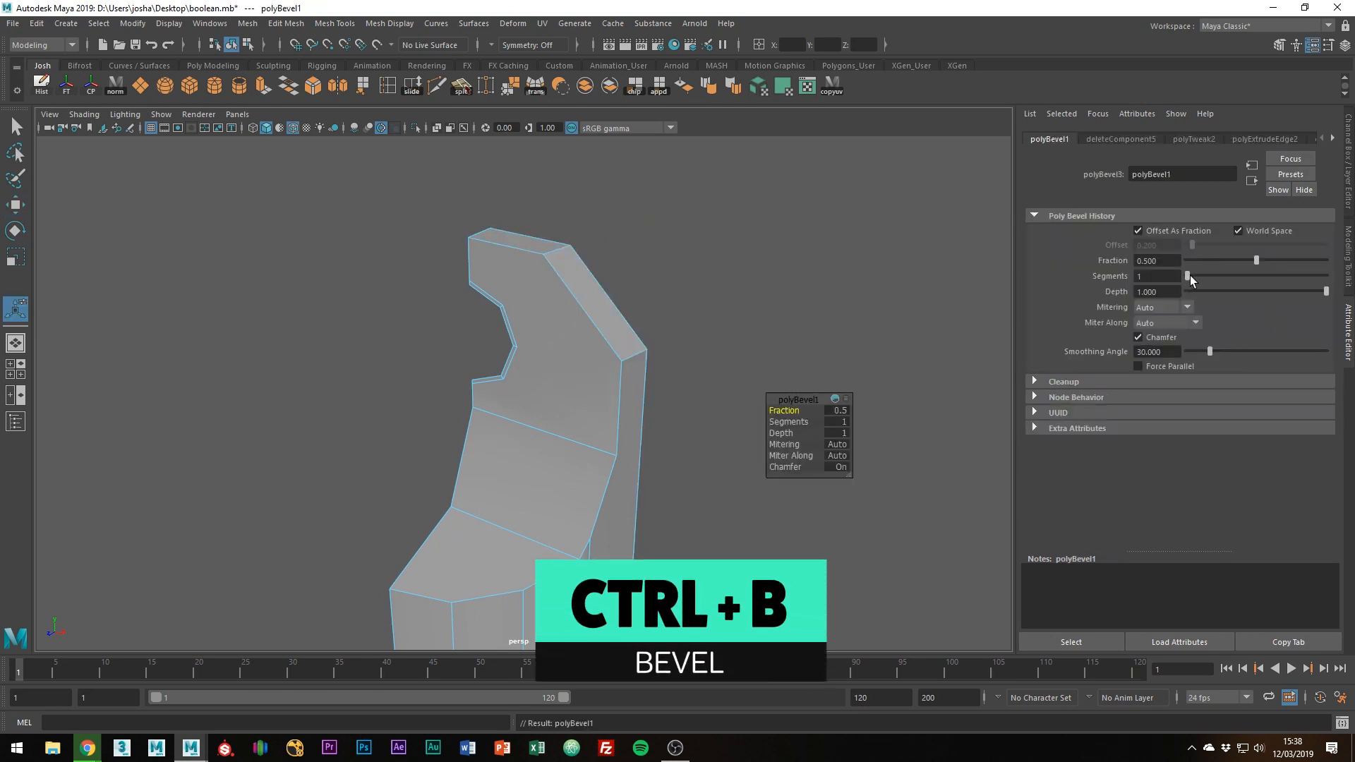
left_click_drag(1190, 275, 1209, 274)
left_click_drag(708, 291, 750, 277, "alt")
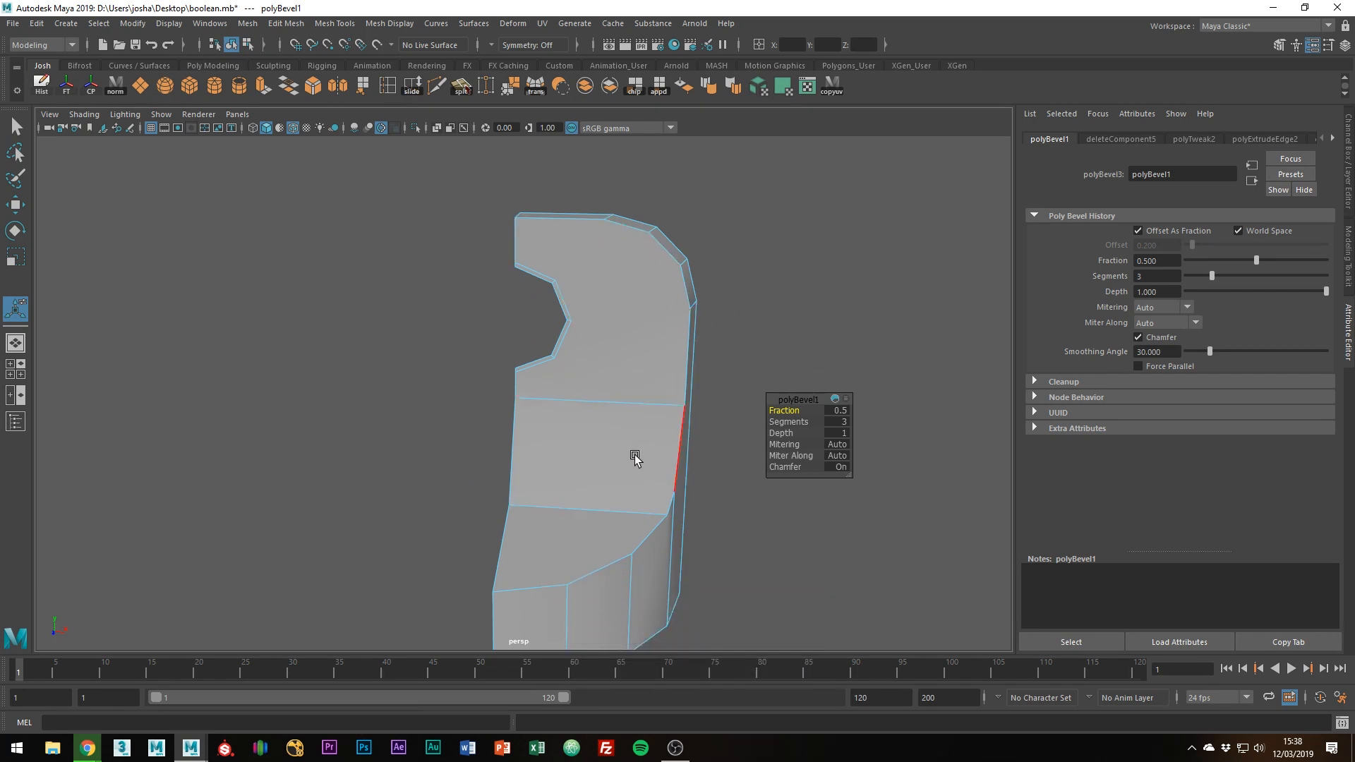
Cut an edge from the slope's lower outer corner down to the neighbouring vertex on the base's bottom rim.
left_click_drag(633, 442, 528, 449, "alt")
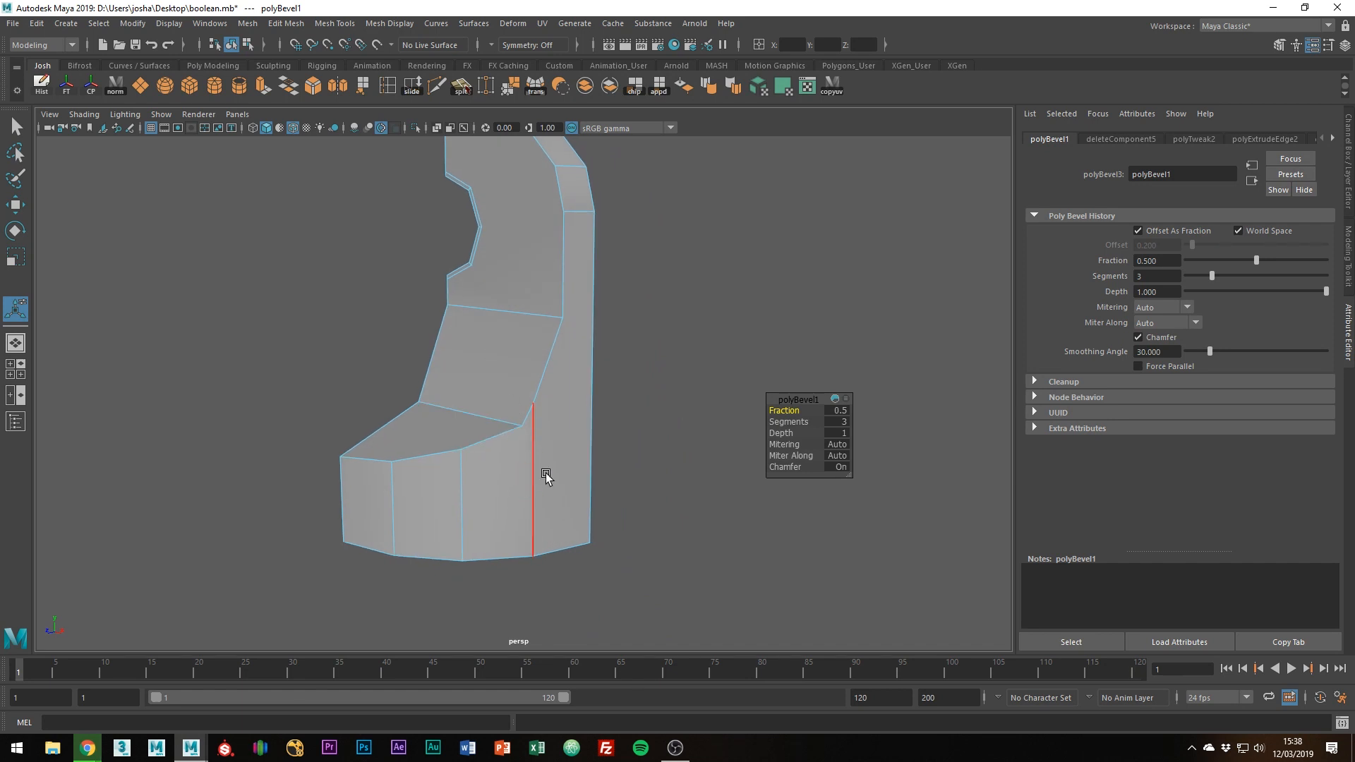
right_click(556, 418, "shift")
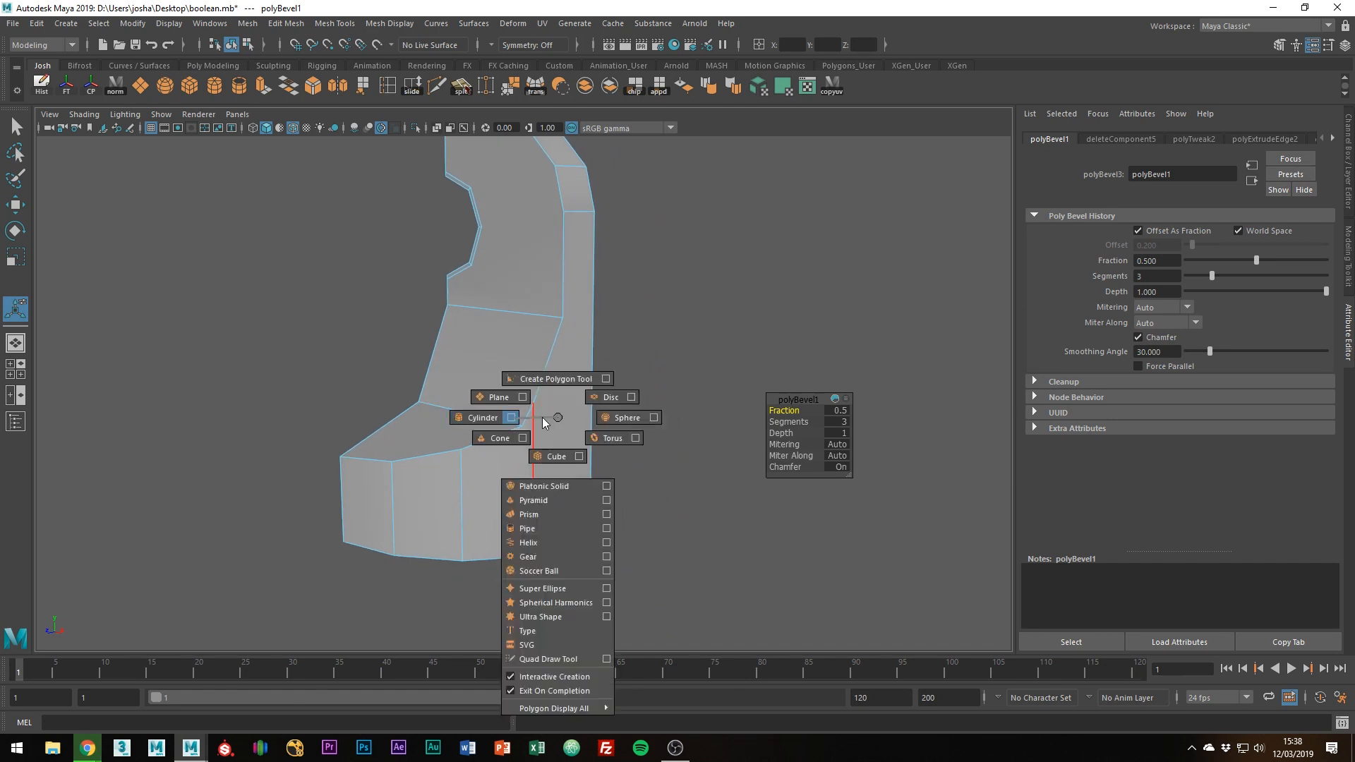
right_click_drag(542, 417, 471, 414, "shift")
key("w")
left_click(555, 416)
left_click(590, 543)
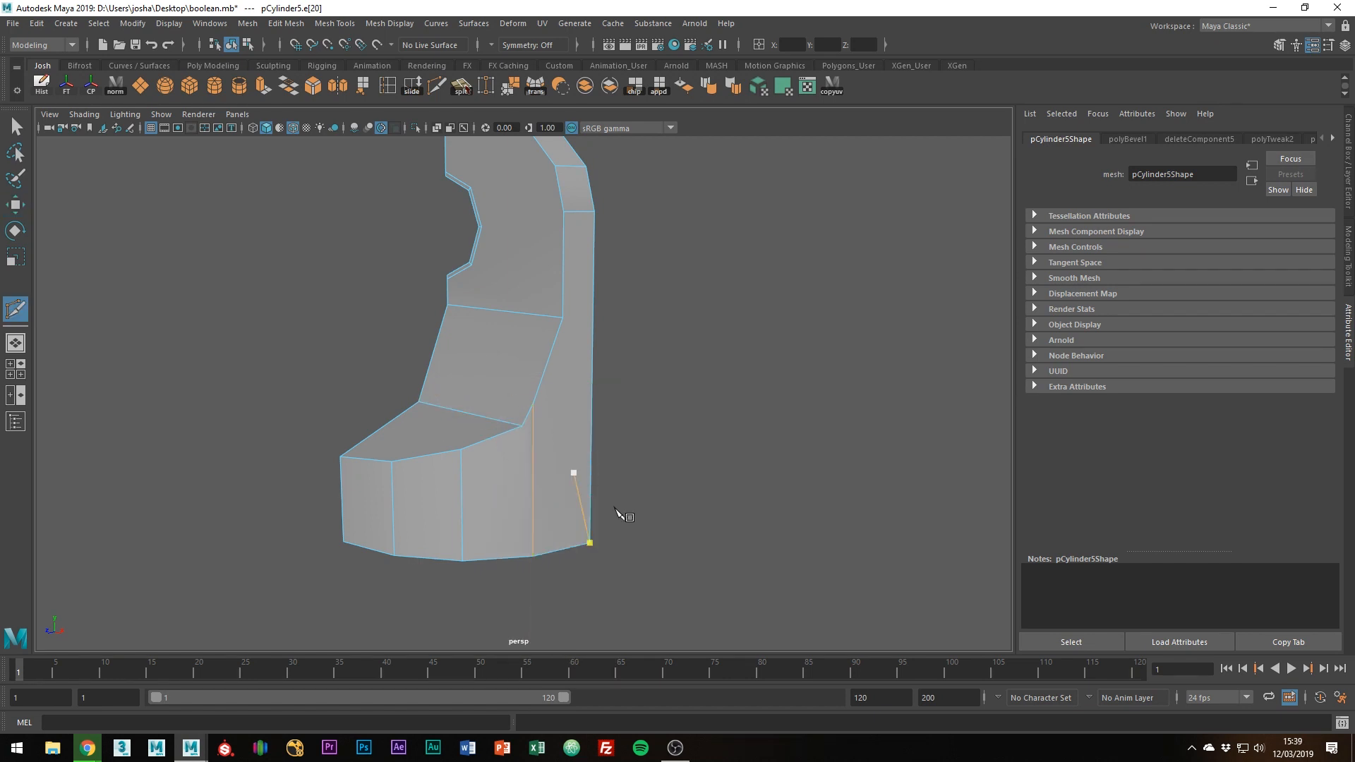
left_click(522, 426)
left_click(533, 556)
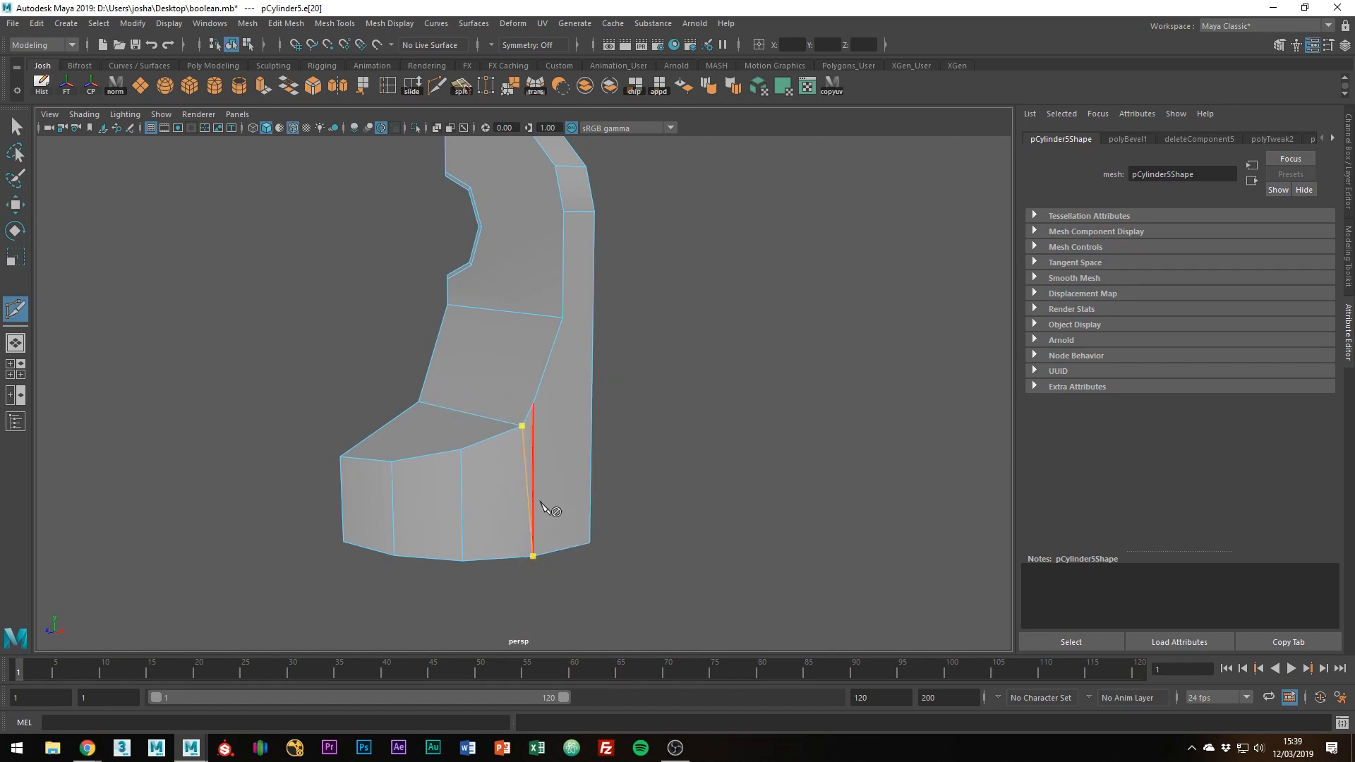
key("Return")
key("w")
Delete the original vertical edge beside the newly cut edge, together with its end point on the slope's outer edge.
left_click_drag(569, 581, 519, 387, "alt")
left_click(561, 343)
key("Delete")
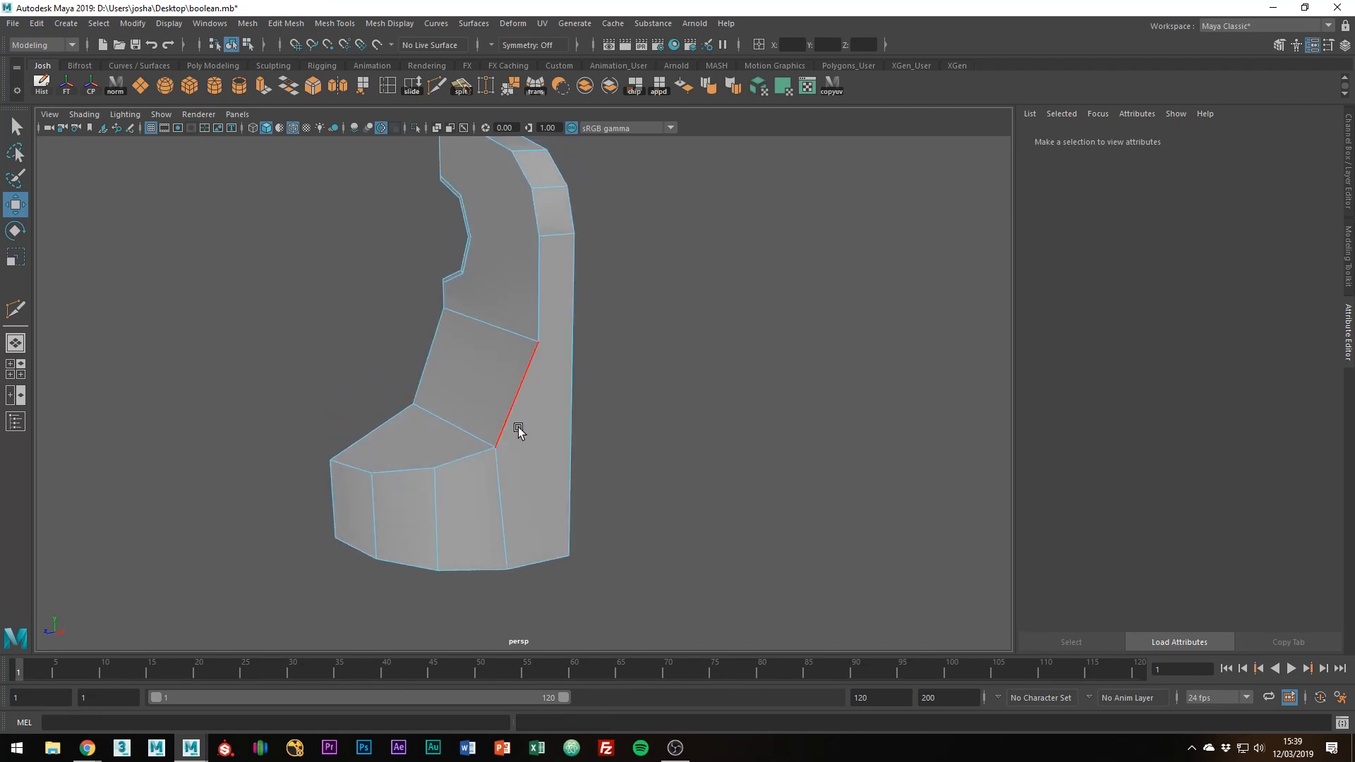
Cut a horizontal edge across the middle of the sloped face.
right_click_drag(547, 396, 455, 390, "shift")
key("w")
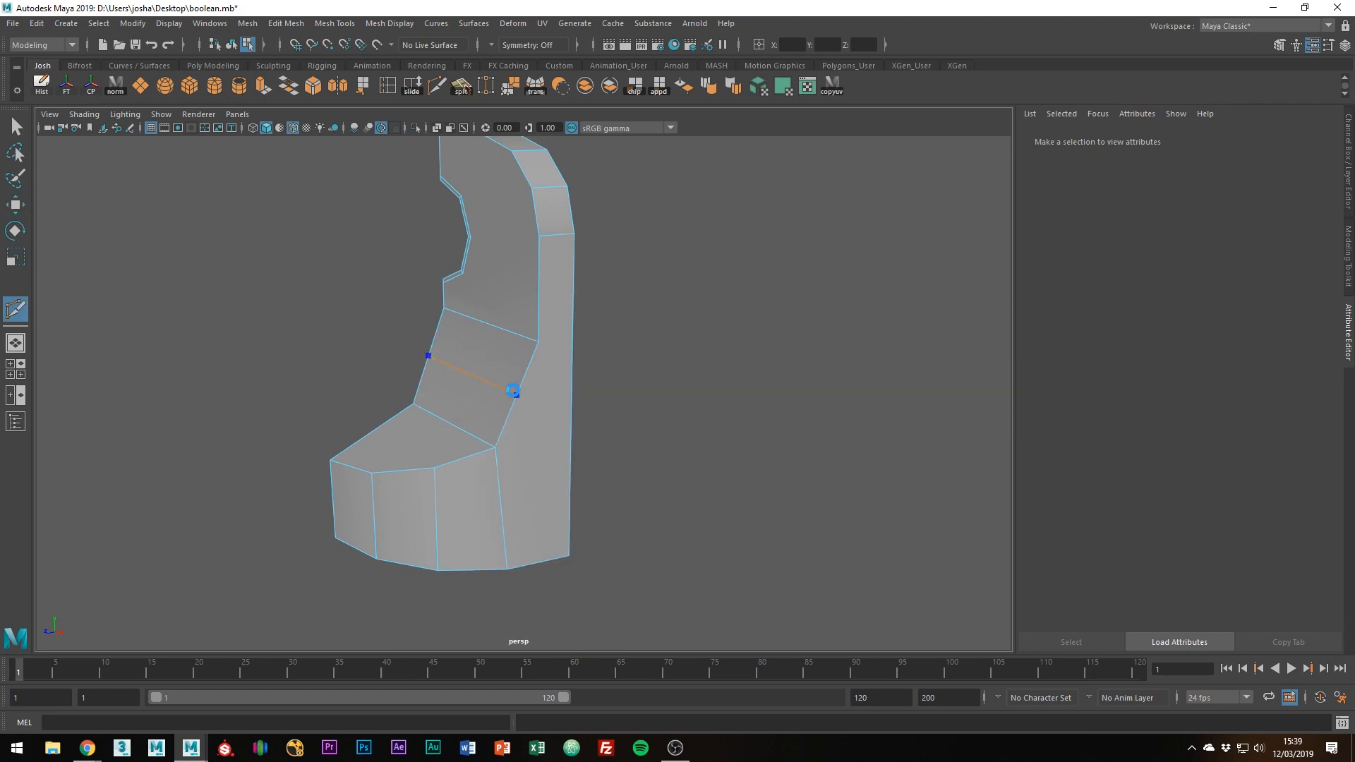
left_click(512, 390)
right_click(520, 396)
left_click_drag(524, 420, 480, 413, "alt")
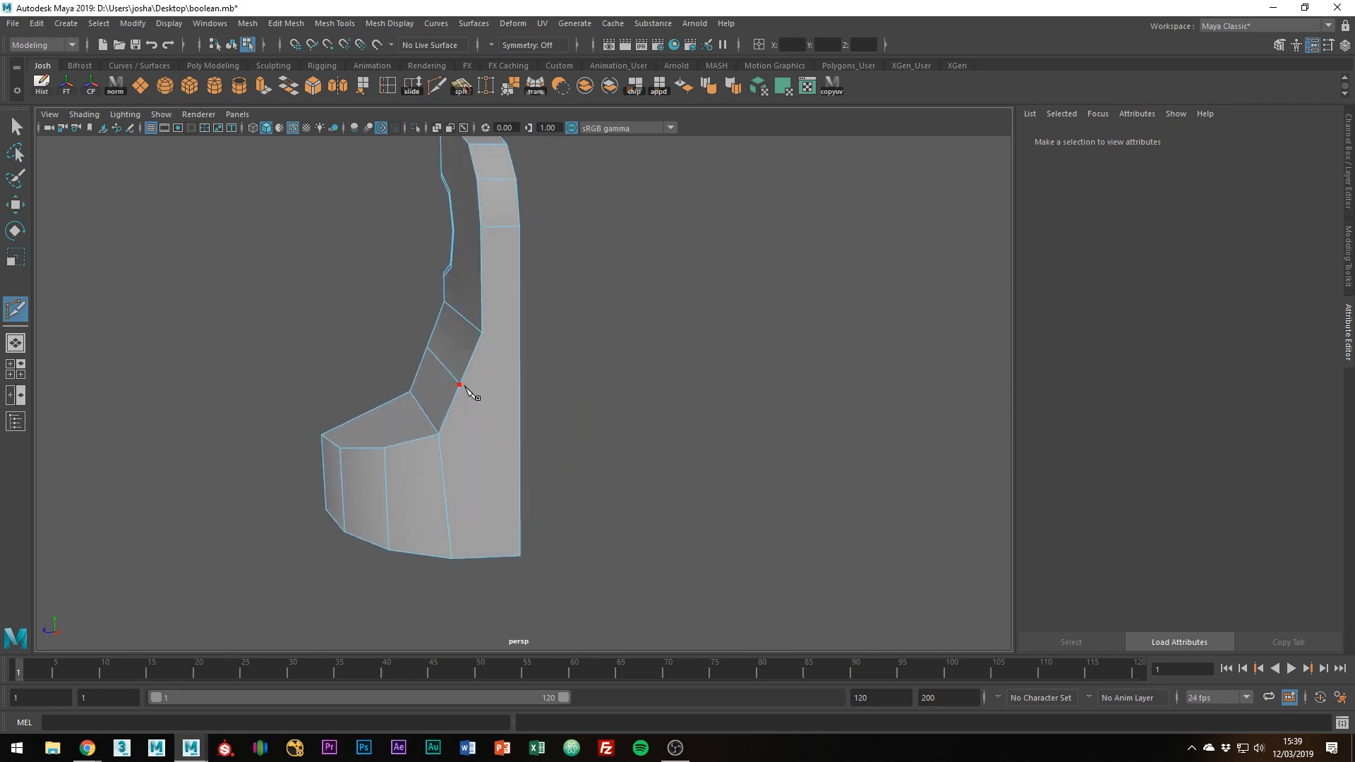
Cut three edges across the side face from the slope's lower, middle and upper outer vertices to the back edge.
left_click(486, 386)
left_click(525, 381)
right_click(525, 383)
left_click(438, 433)
scroll(557, 485, "up", 3)
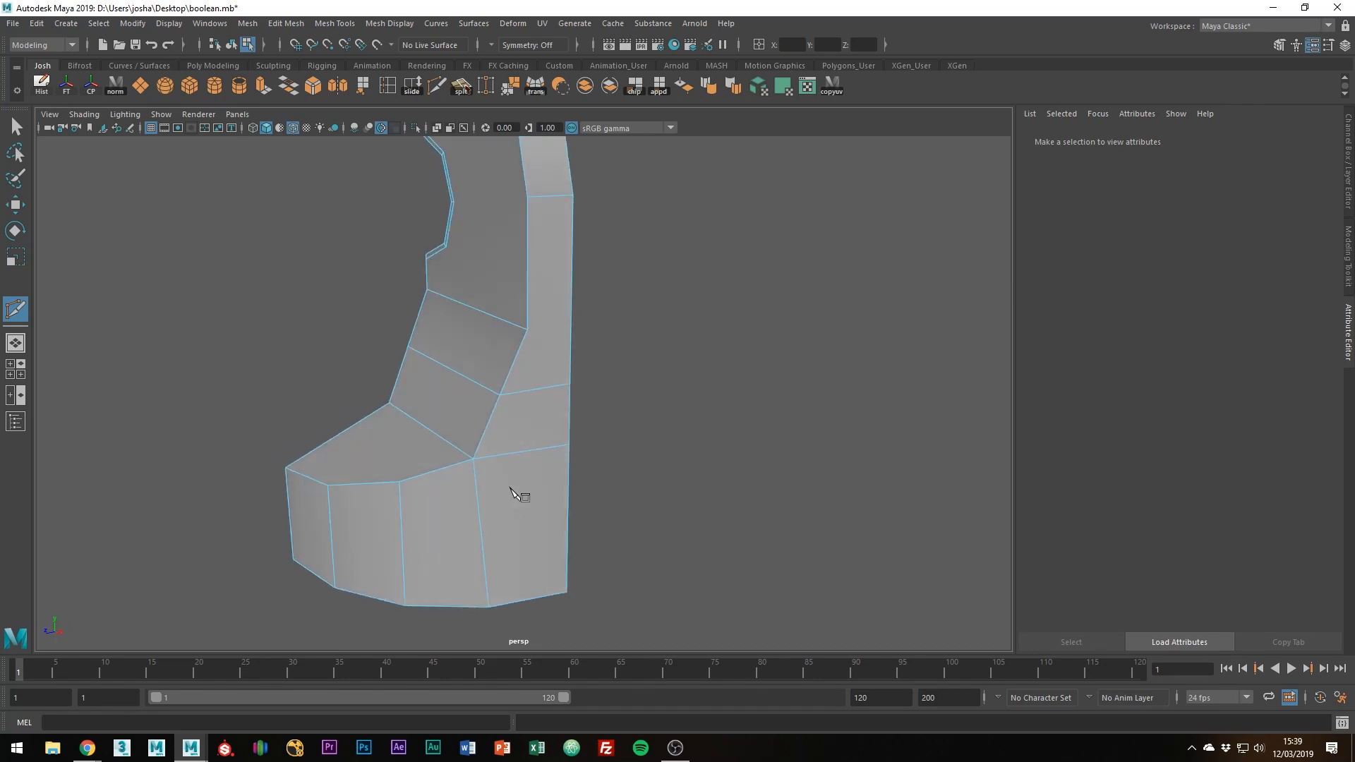
left_click(502, 396)
left_click_drag(555, 428, 543, 431, "alt")
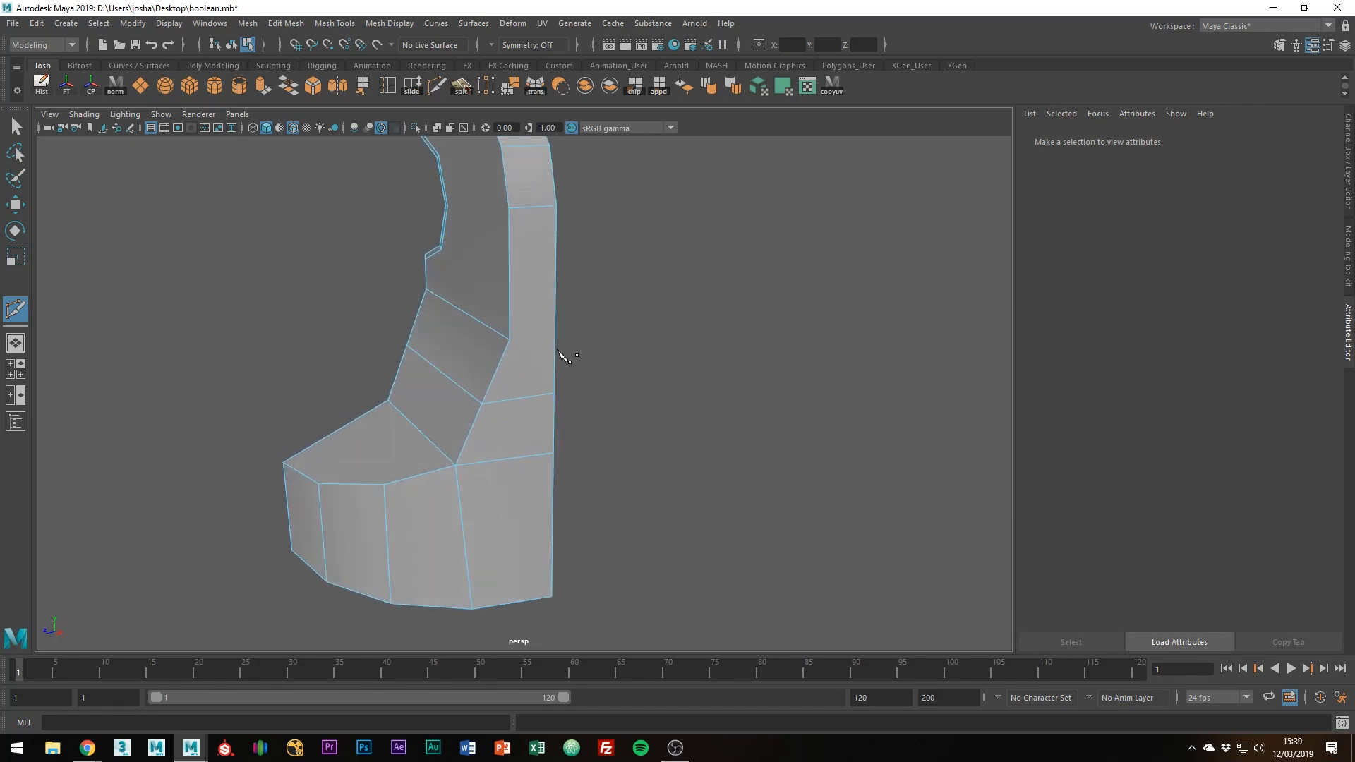
left_click(510, 340)
Move the slope's middle horizontal edge slightly inward toward the back so the slope becomes a concave curve.
right_click_drag(455, 359, 434, 294)
key("w")
left_click(445, 377)
left_click_drag(494, 393, 454, 374, "alt")
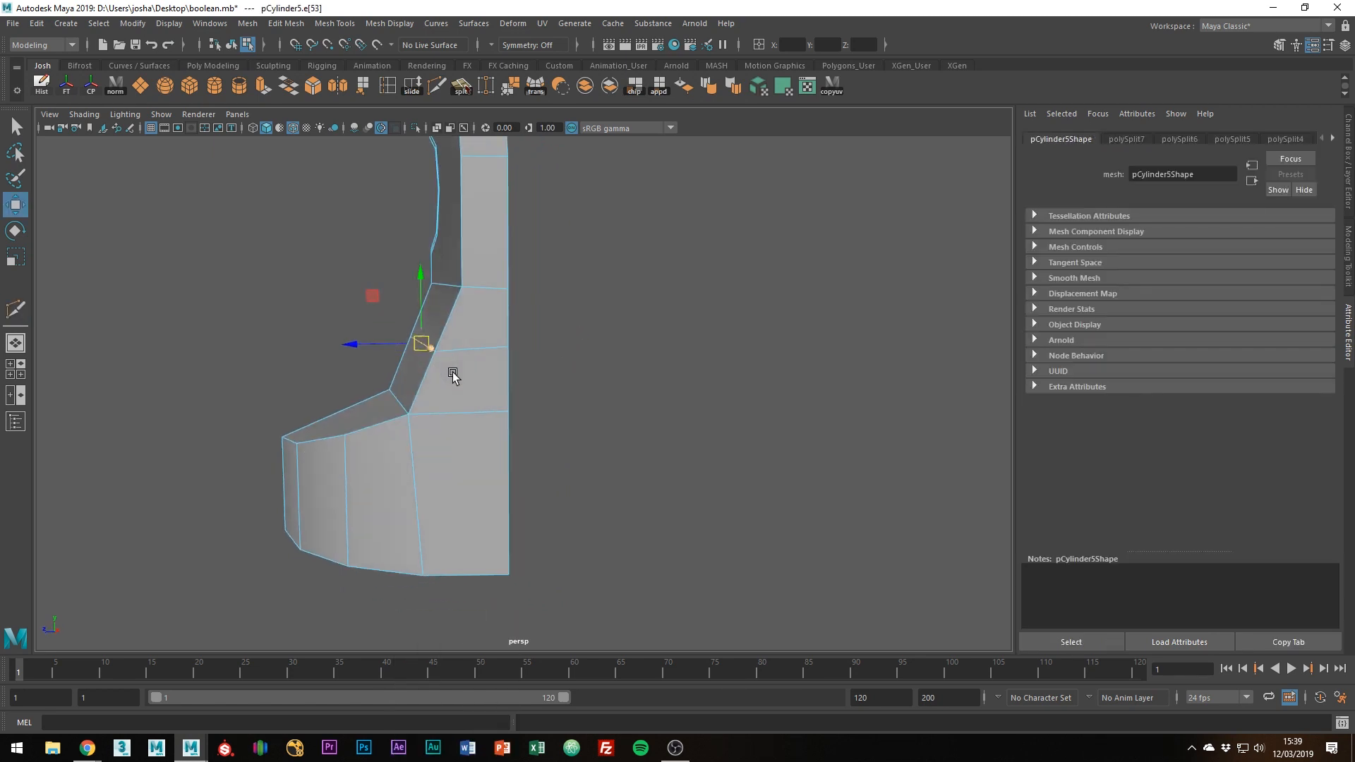
left_click_drag(408, 427, 431, 339, "alt")
middle_click_drag(374, 298, 382, 299)
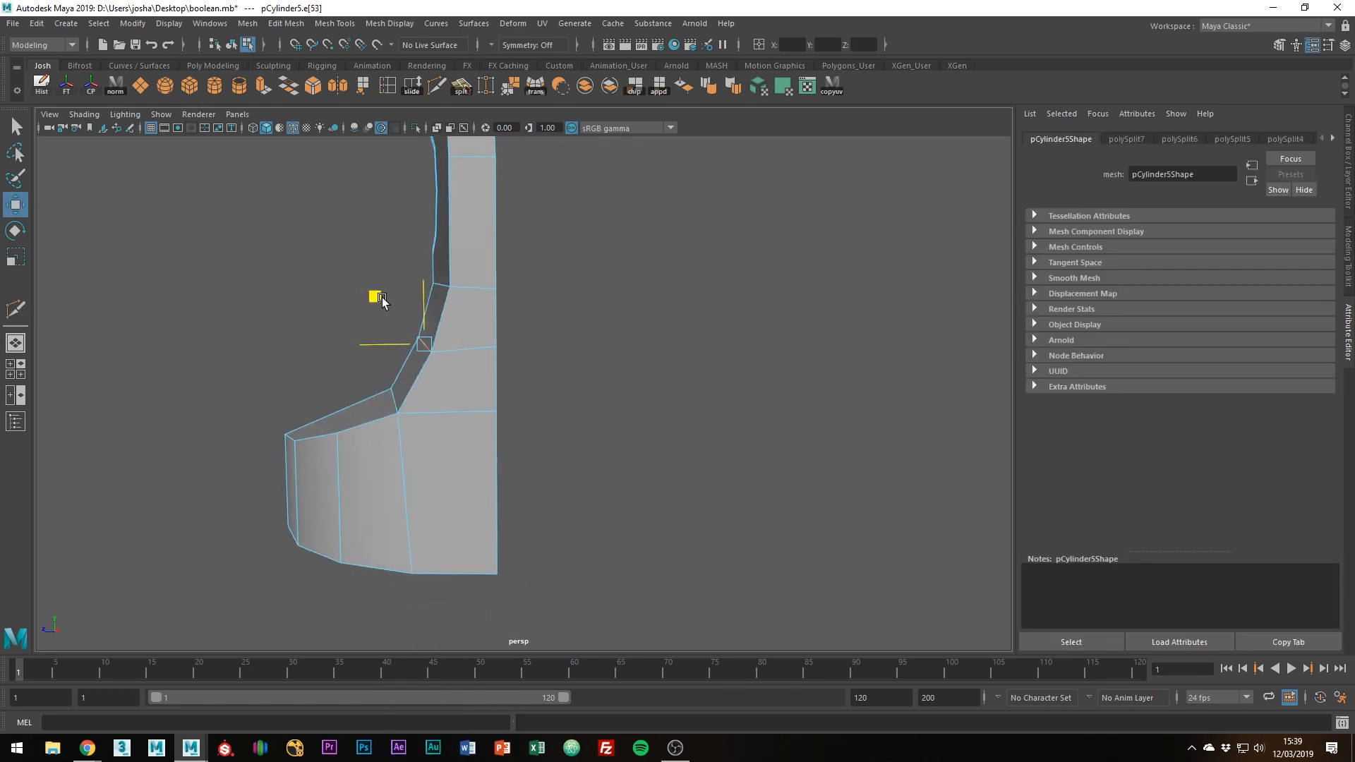
left_click_drag(381, 299, 583, 372, "alt")
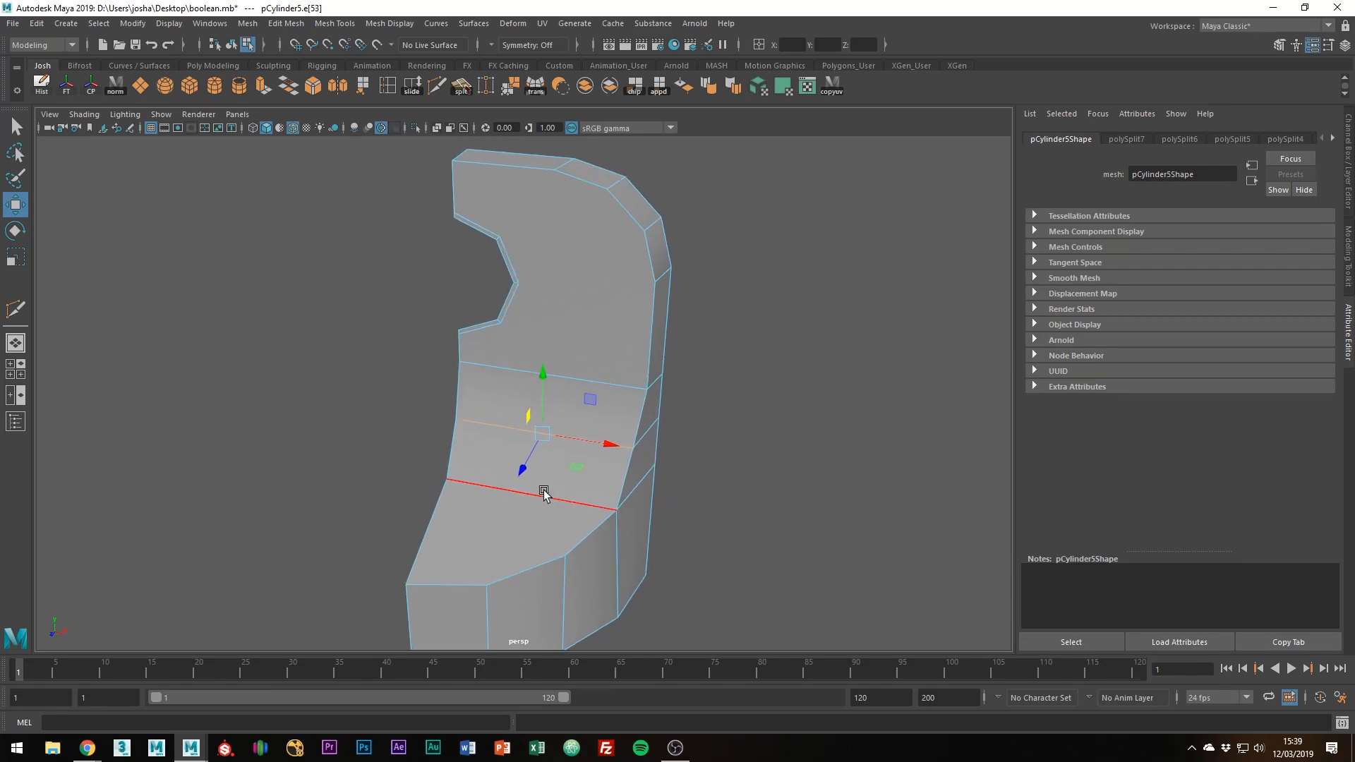
Cut an edge from the hole's lower side vertex down across the slope to the front rim vertex.
left_click_drag(541, 494, 580, 466, "alt")
right_click_drag(575, 410, 487, 411, "shift")
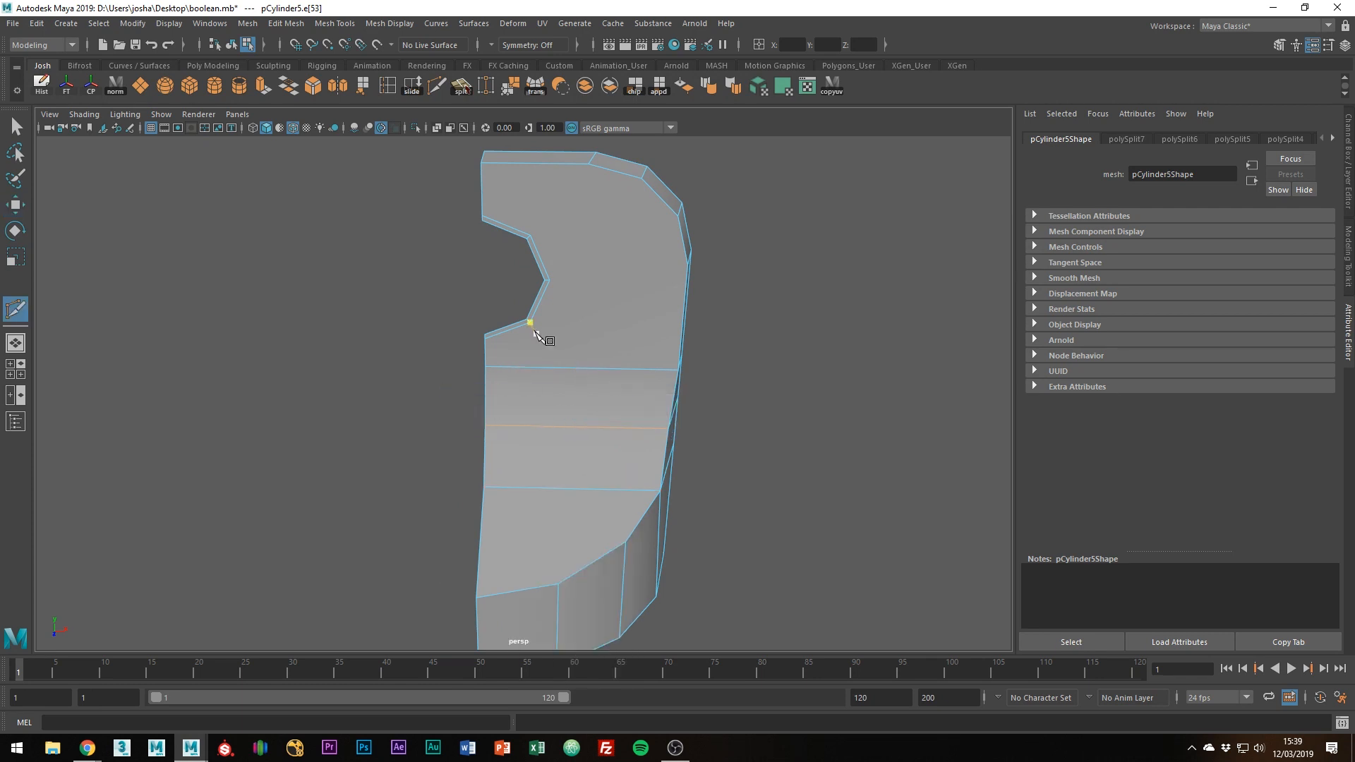
left_click(557, 583)
left_click(557, 374)
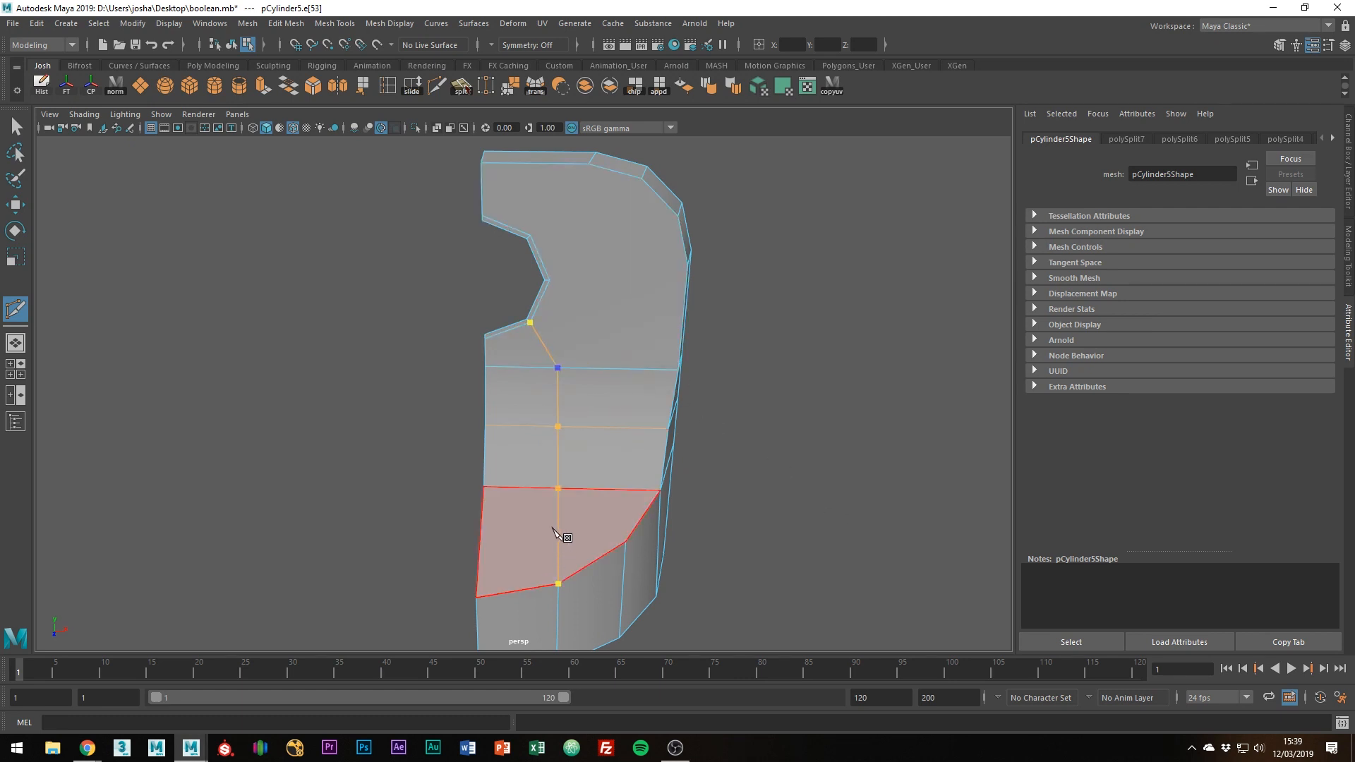
right_click(550, 527)
left_click_drag(595, 432, 580, 433, "alt")
Cut edges from the hole's upper and middle side vertices to the vertices along the wall's rounded outer edge.
left_click(552, 369)
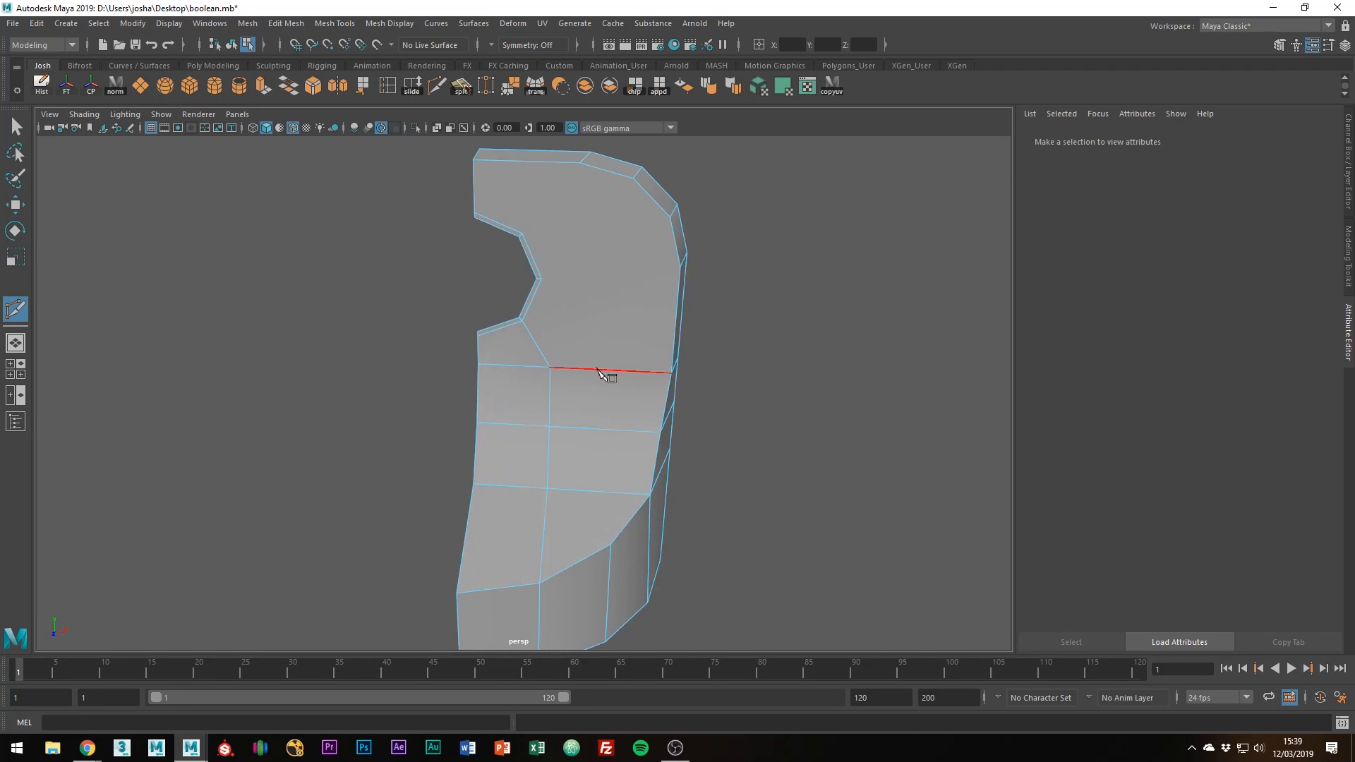
mouse_move(598, 369)
left_mouse_down("alt")
mouse_move(619, 403)
mouse_move(619, 361)
left_mouse_up("alt")
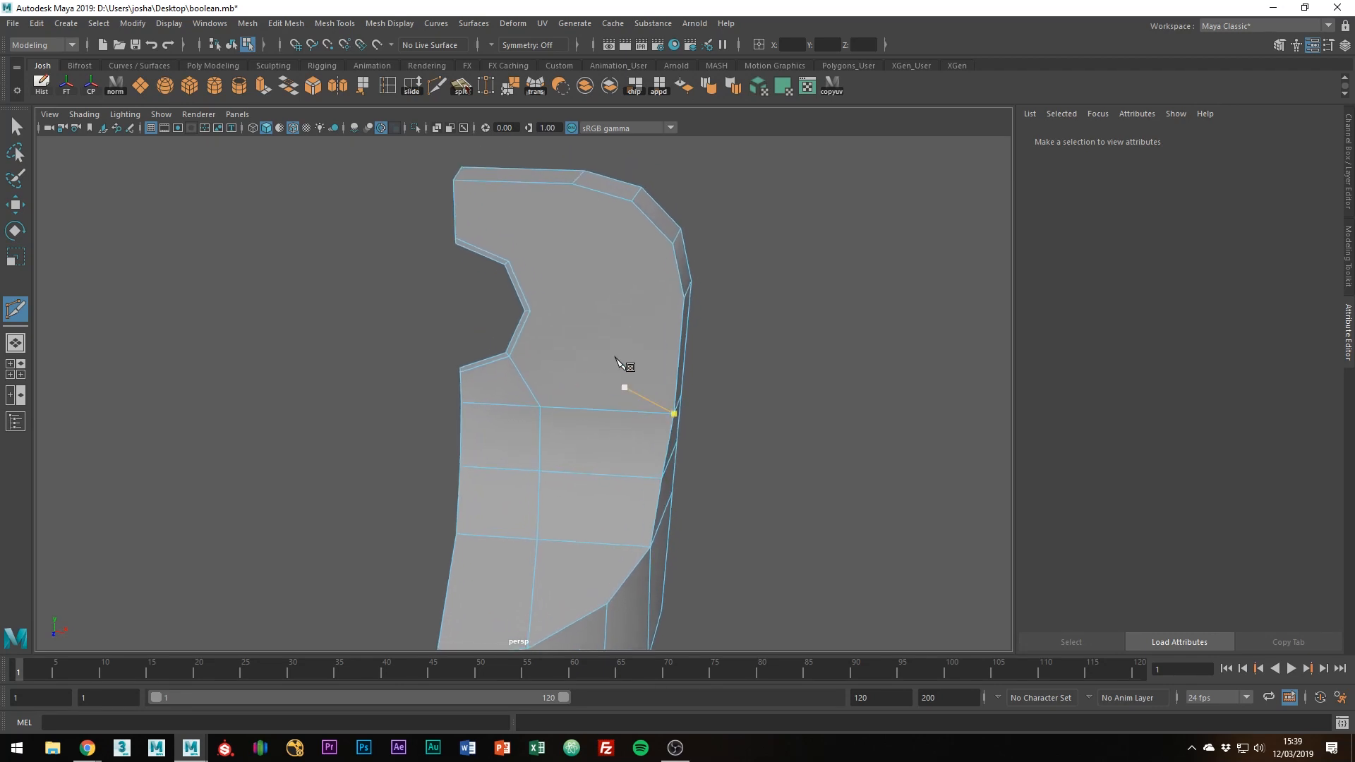
left_click(509, 262)
left_click(672, 245)
key("Return")
left_click(529, 311)
left_click_drag(593, 392, 554, 348, "alt")
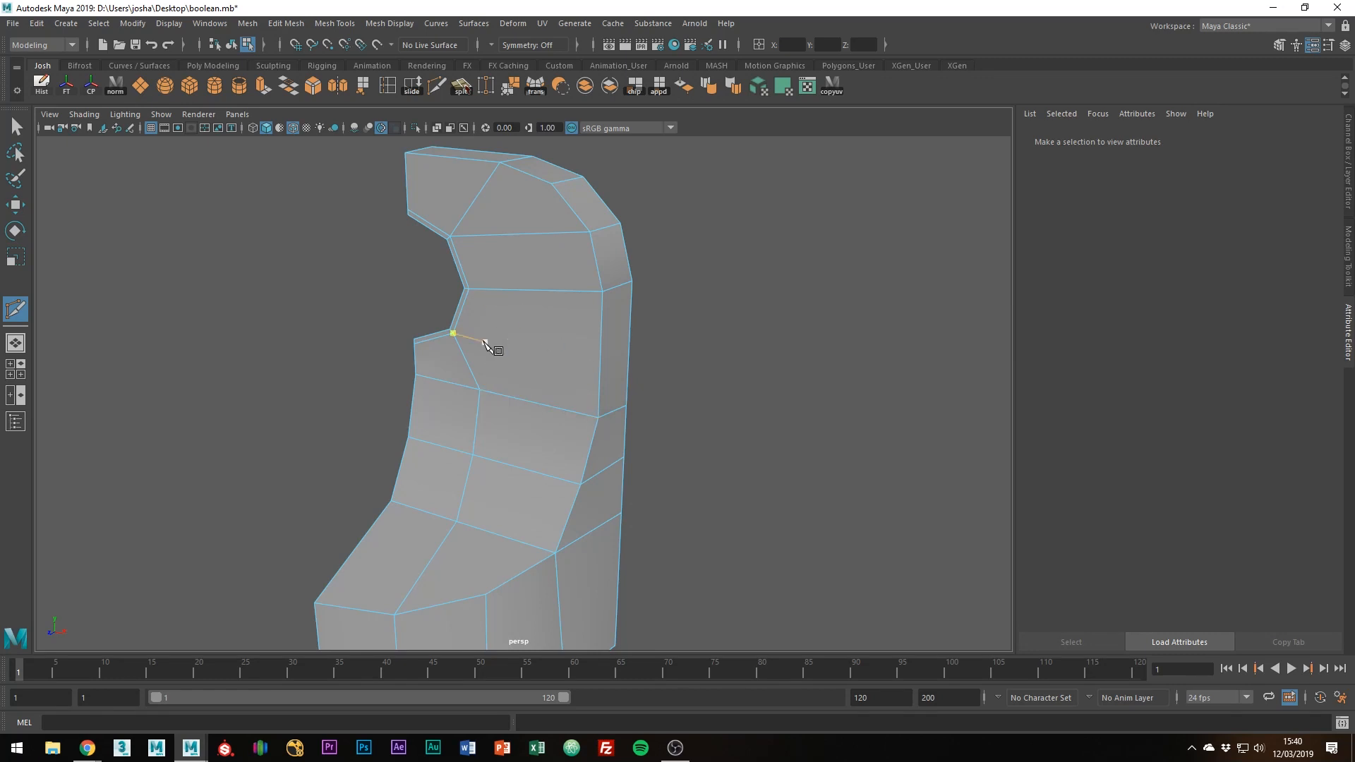
Cut an edge from the hole's lower side vertex across the wall and its narrow side to the back edge.
left_click(600, 357)
left_click(454, 333)
key("w")
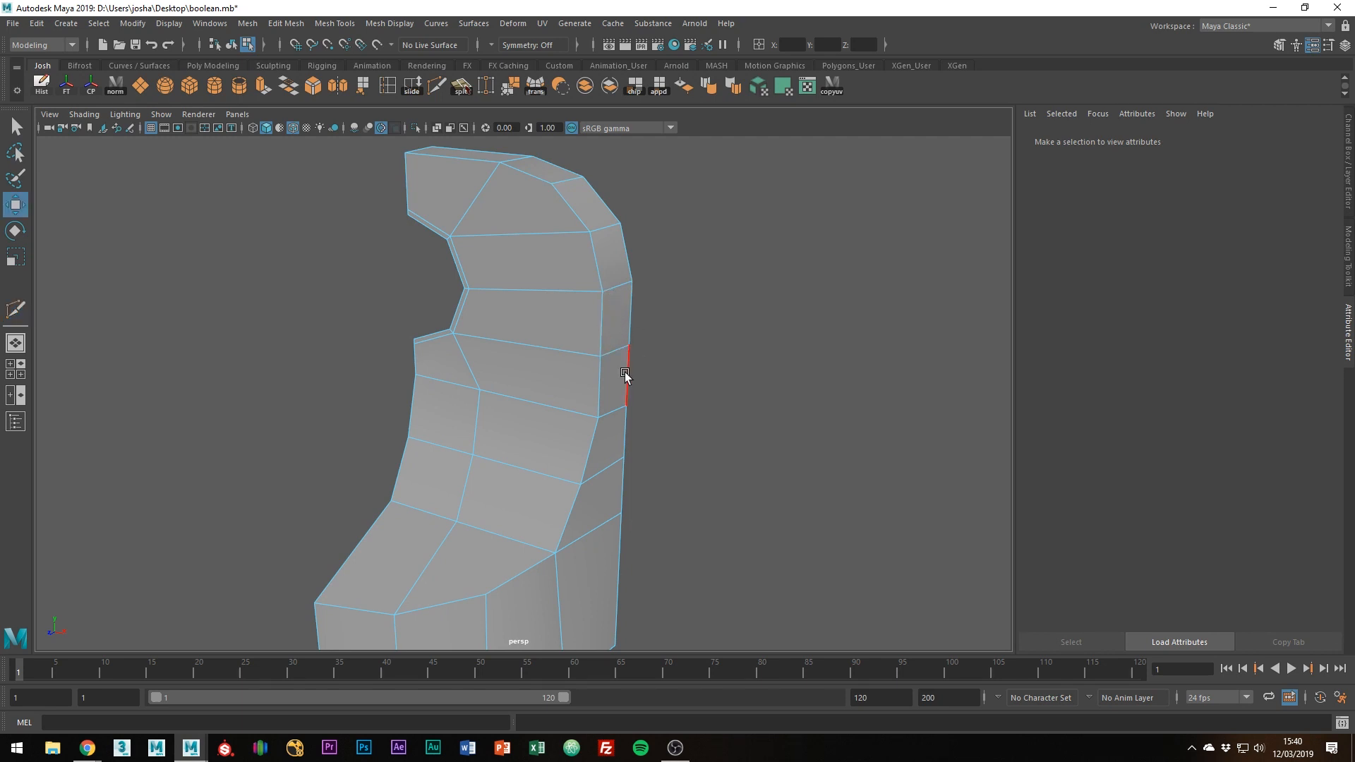
Inspect the half model's edge flow from several angles and in smooth preview, ending in the unsmoothed display.
left_click_drag(627, 378, 592, 361, "alt")
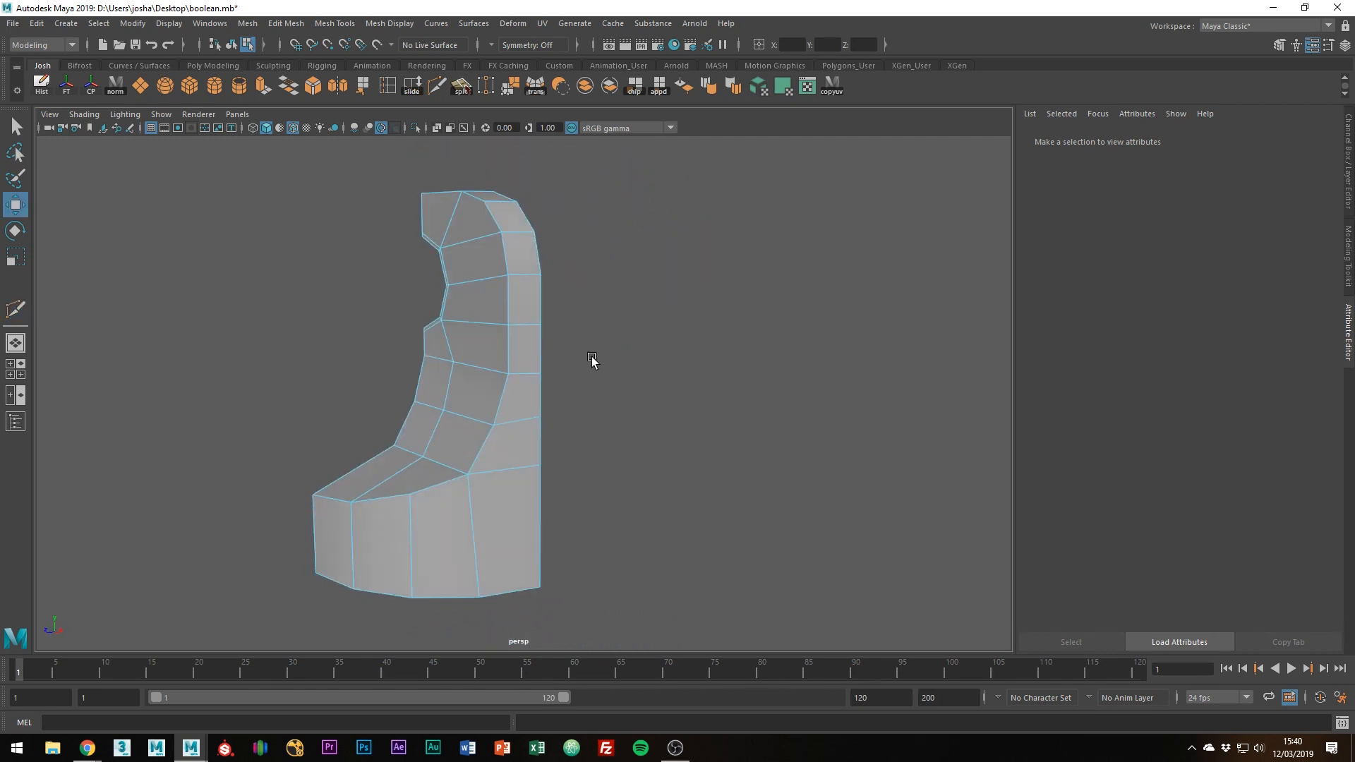
left_click_drag(481, 220, 603, 329, "alt")
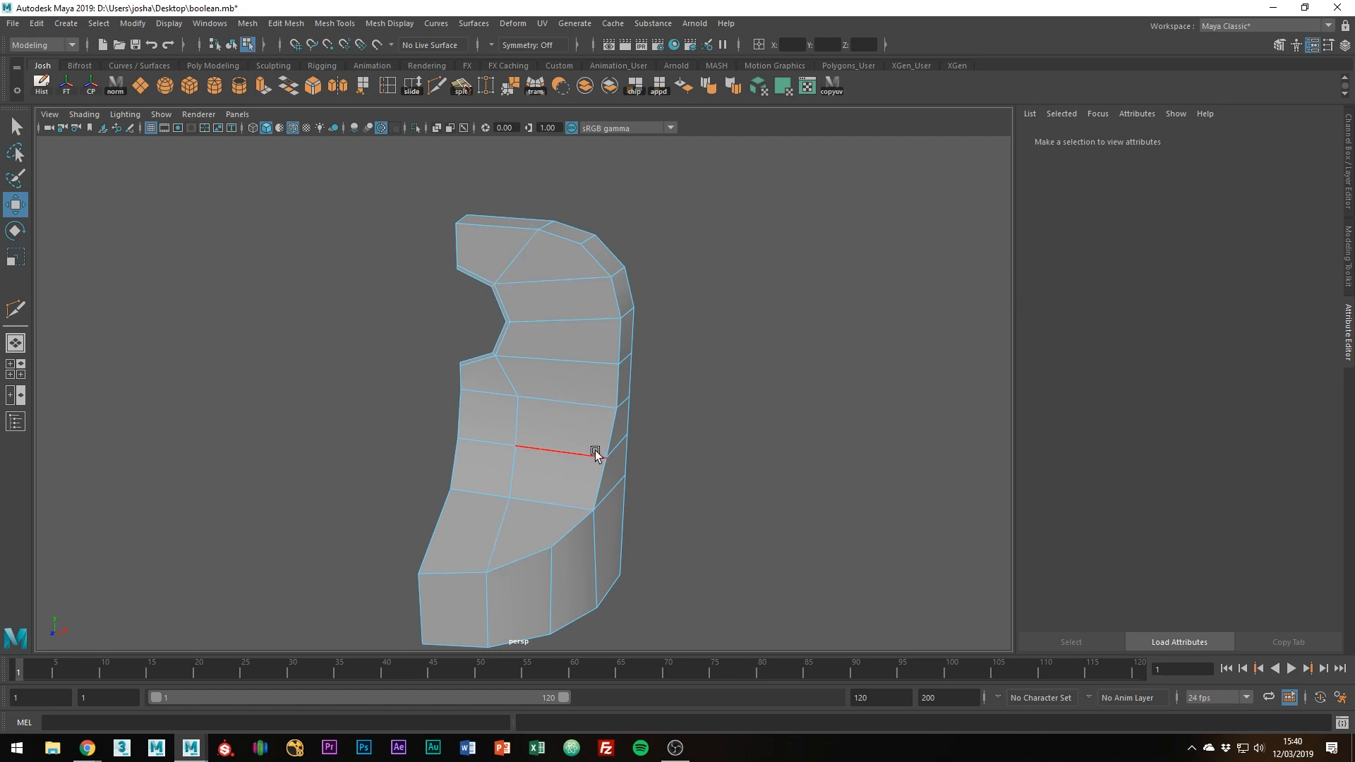
mouse_move(594, 450)
left_mouse_down("alt")
mouse_move(659, 451)
mouse_move(597, 433)
mouse_move(529, 447)
mouse_move(572, 456)
left_mouse_up("alt")
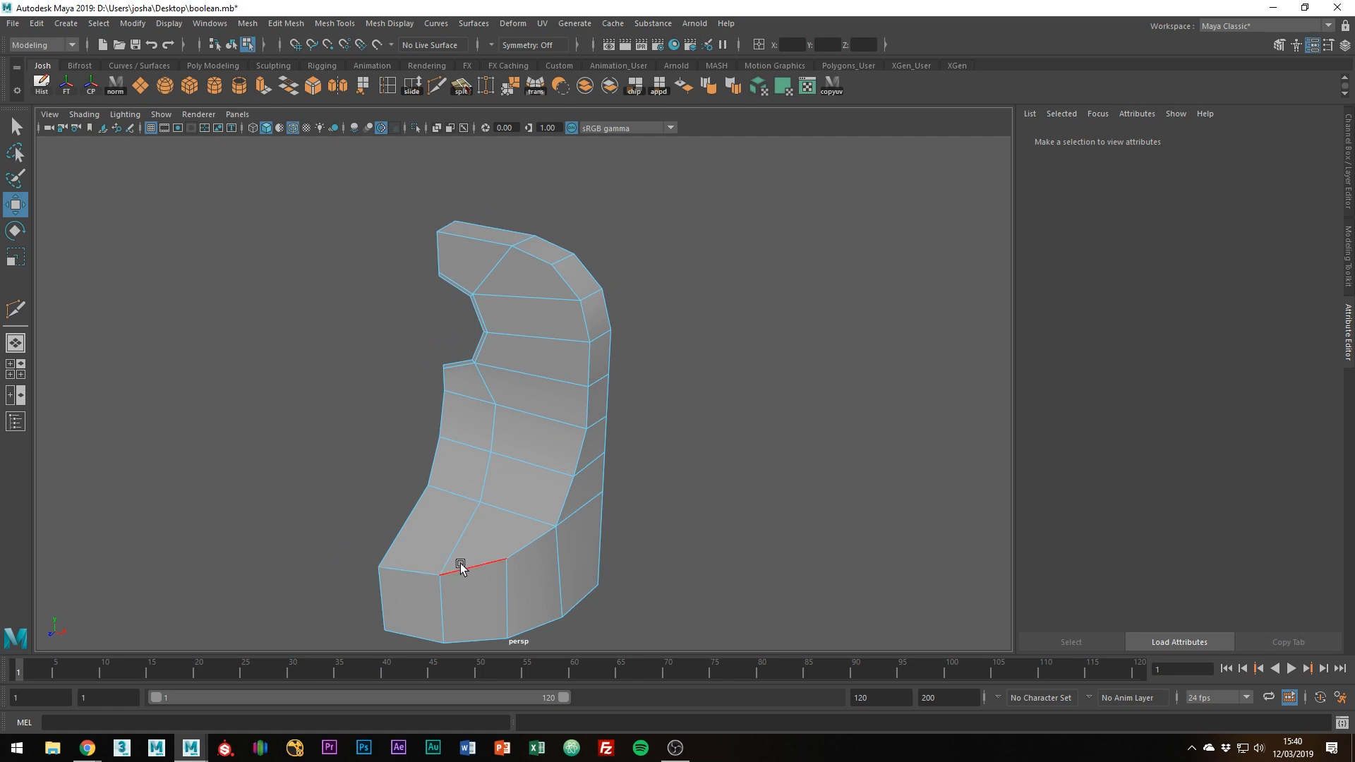
key("3")
right_click_drag(522, 357, 622, 322)
left_click(622, 322)
left_click_drag(635, 367, 581, 358, "alt")
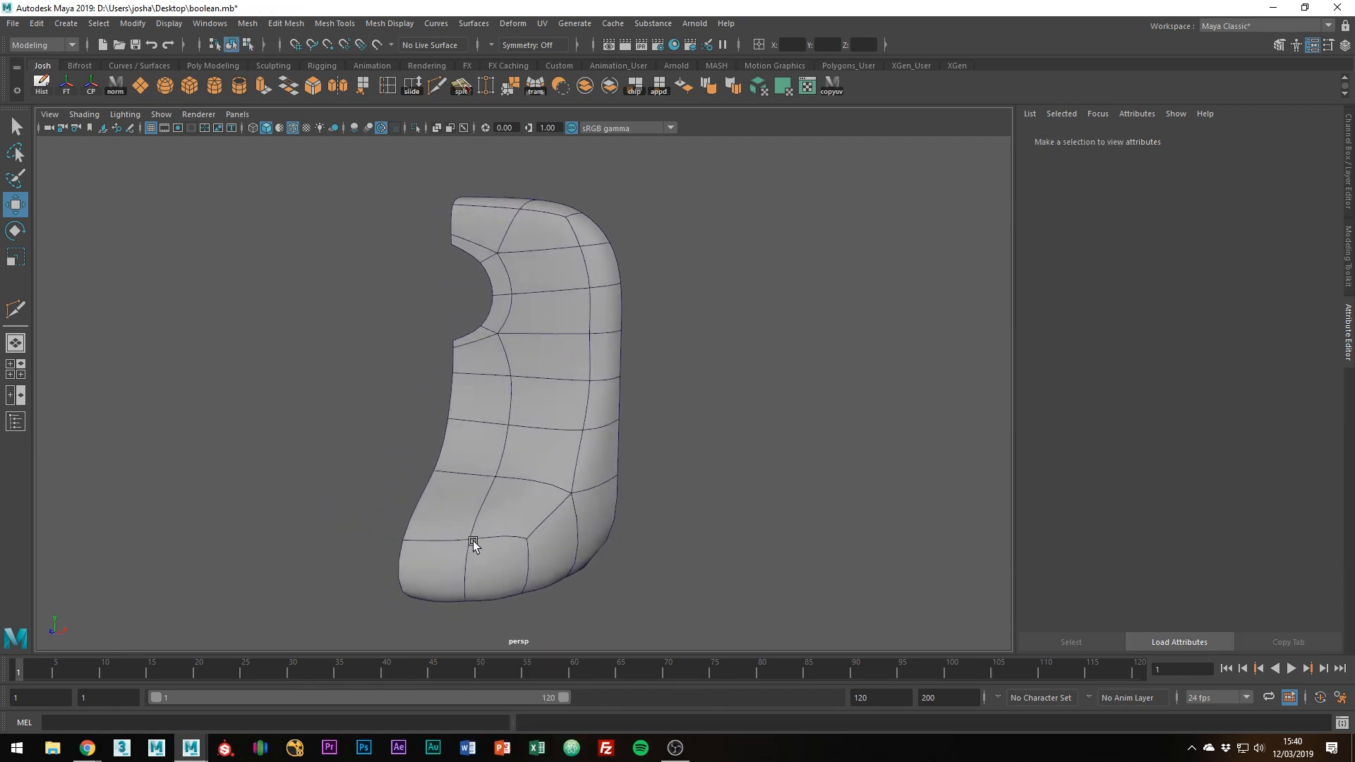
left_click(460, 580)
key("1")
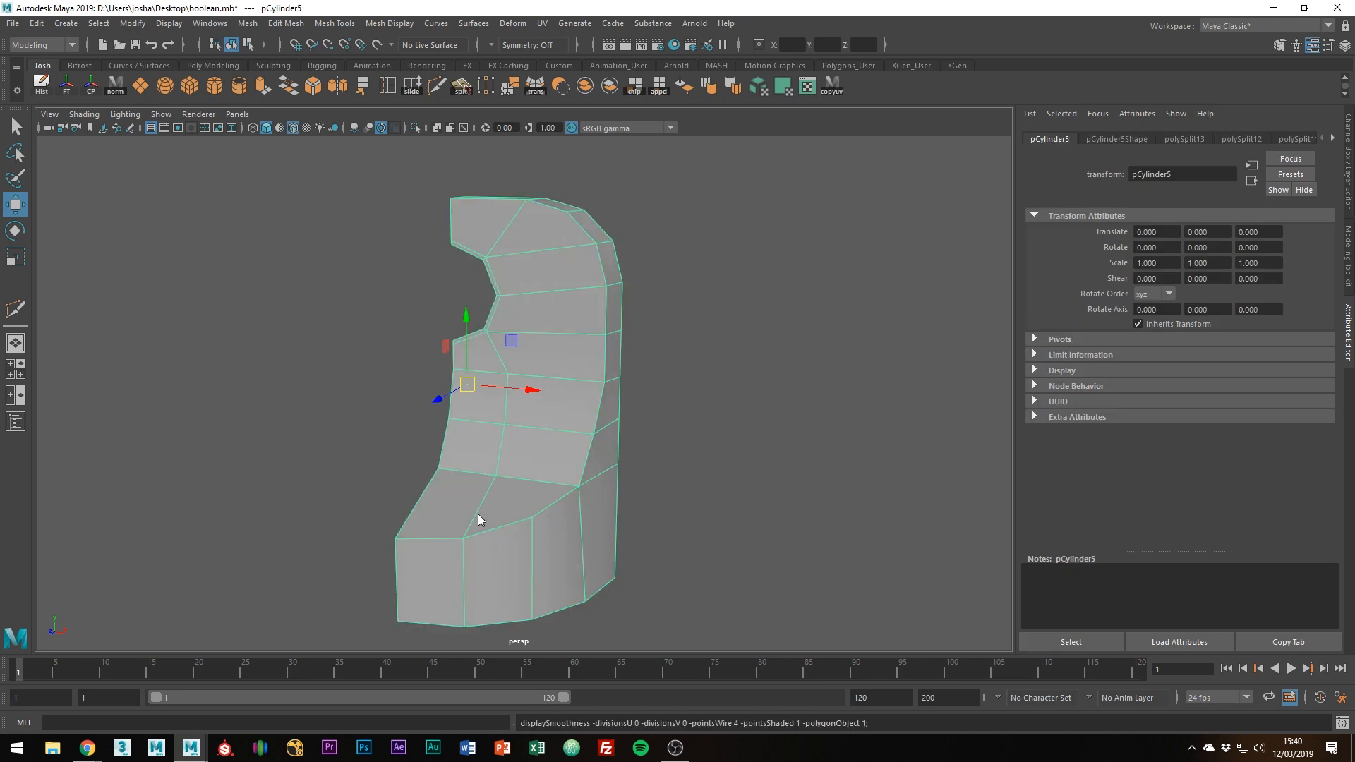
Bevel the front outline loop and the base's bottom rim edges with 2 segments and a fraction of 0.123.
right_click_drag(475, 357, 475, 315)
left_click(439, 540)
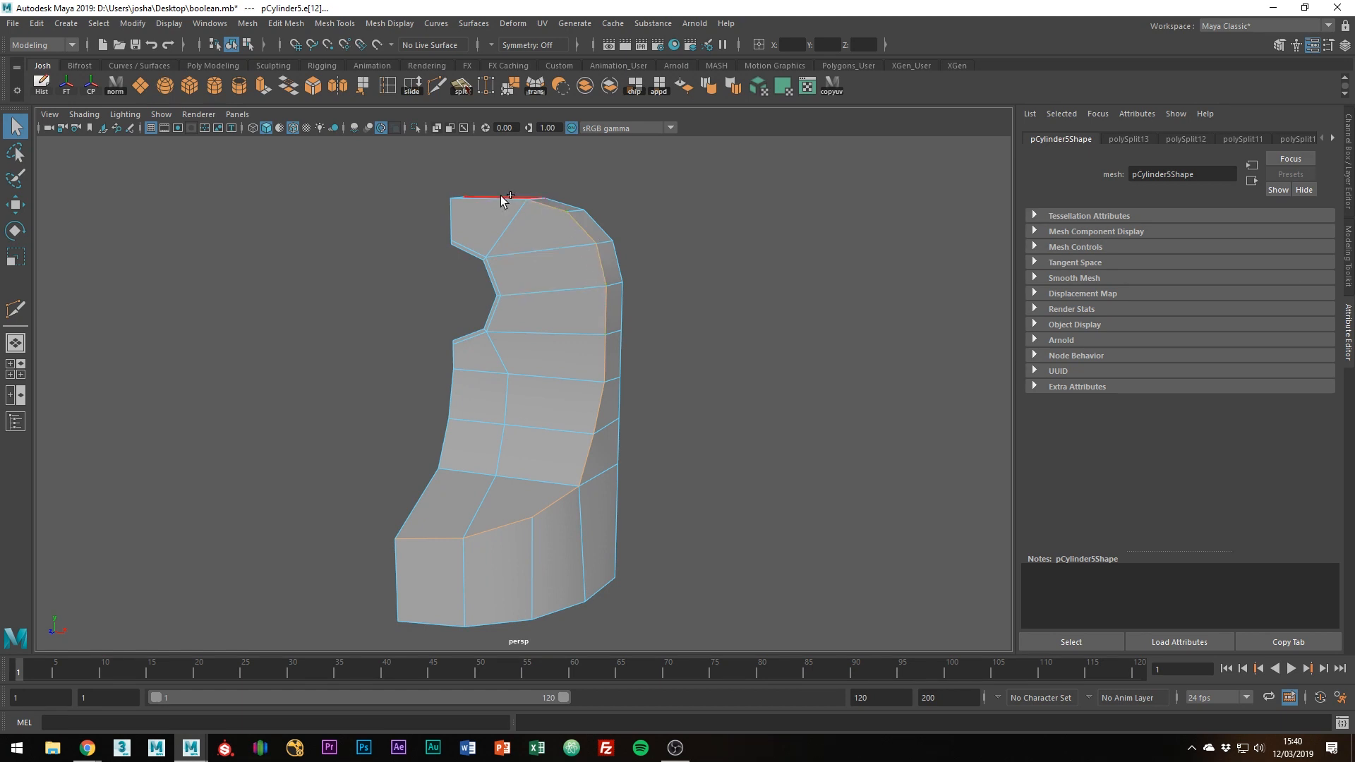
left_click_drag(498, 197, 587, 464, "alt")
left_click_drag(585, 522, 569, 475, "alt")
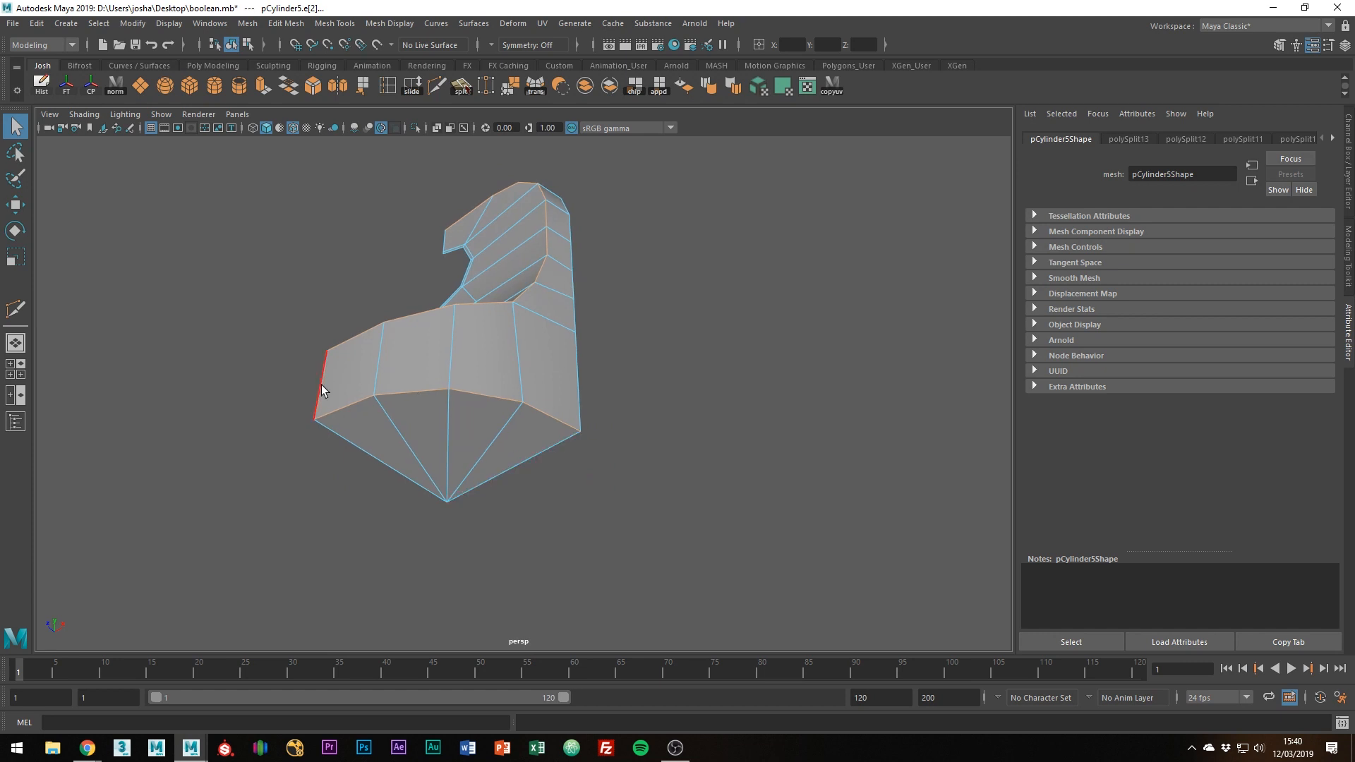
double_click(334, 412, "shift")
left_click_drag(339, 415, 518, 468, "alt")
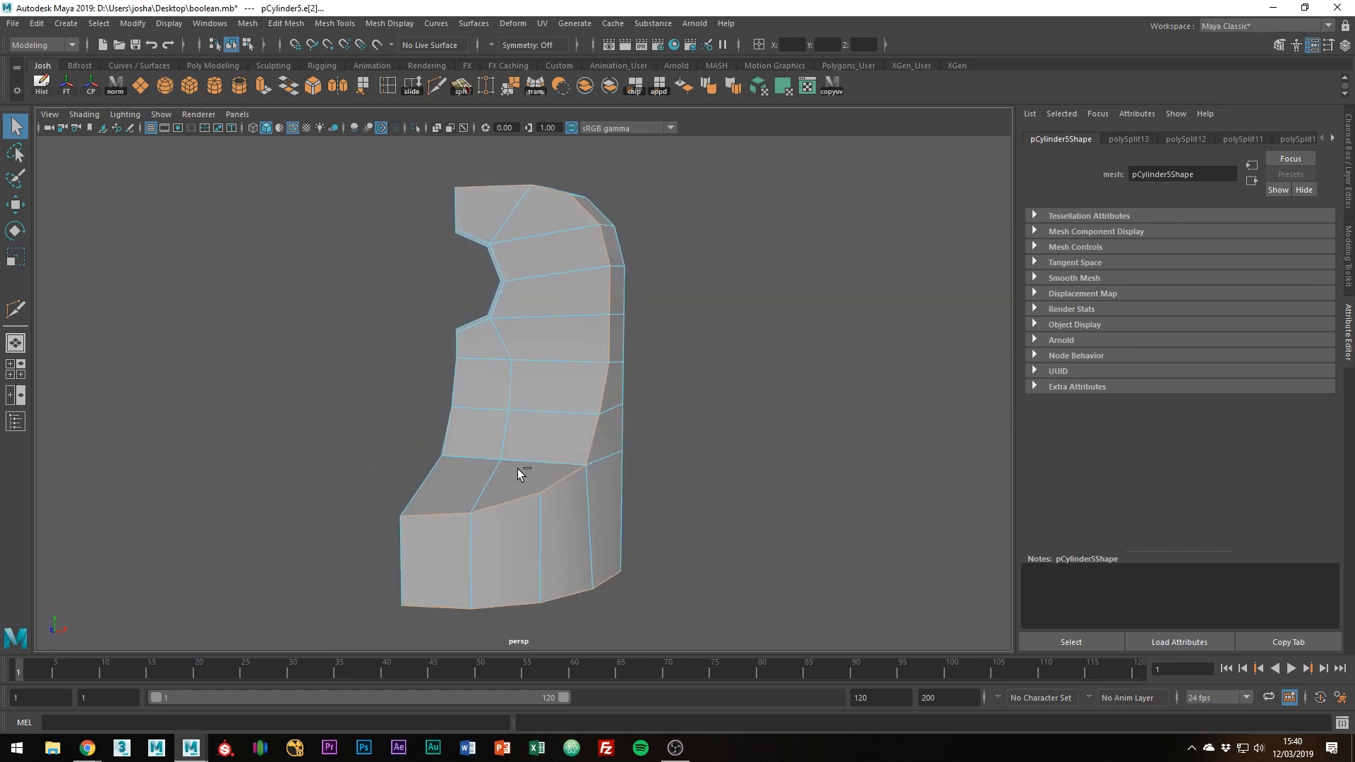
key("ctrl+b")
left_click_drag(797, 421, 805, 422)
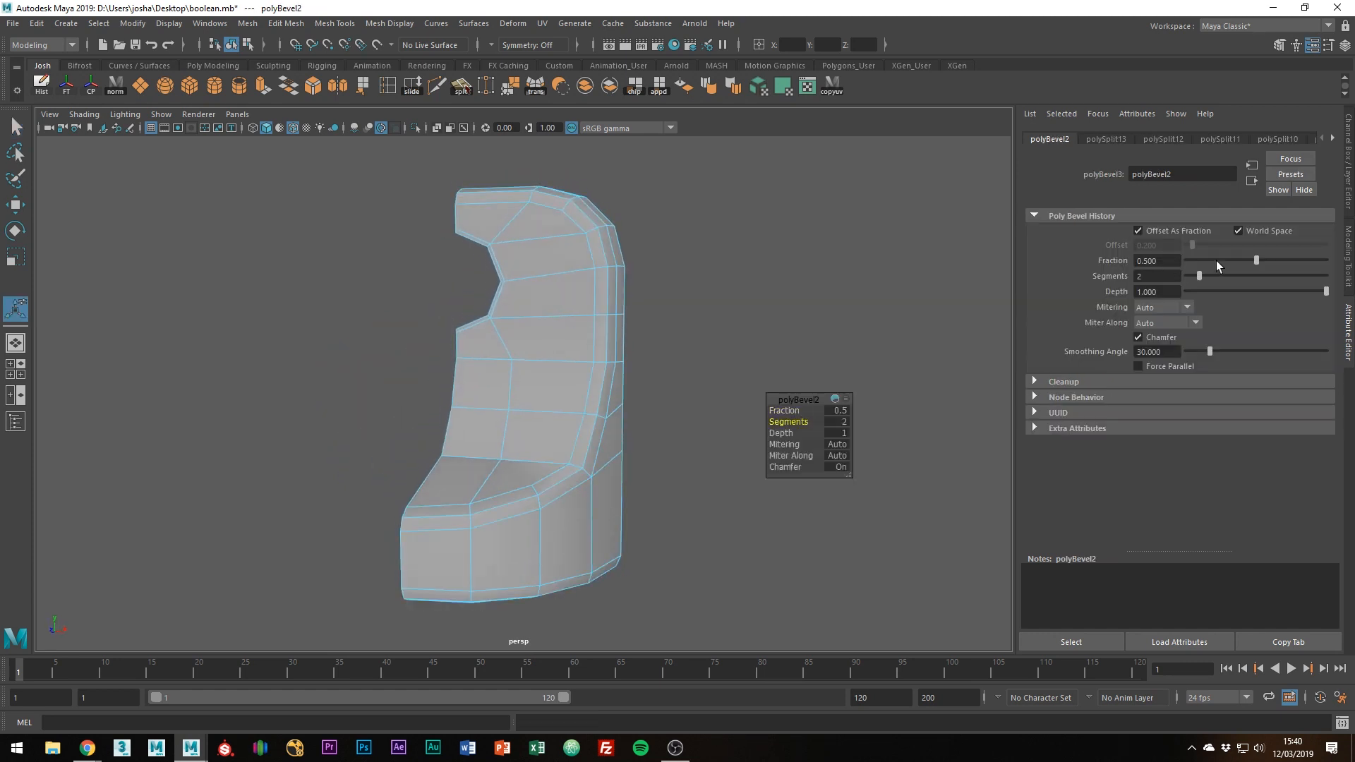
left_click_drag(1257, 260, 1202, 259)
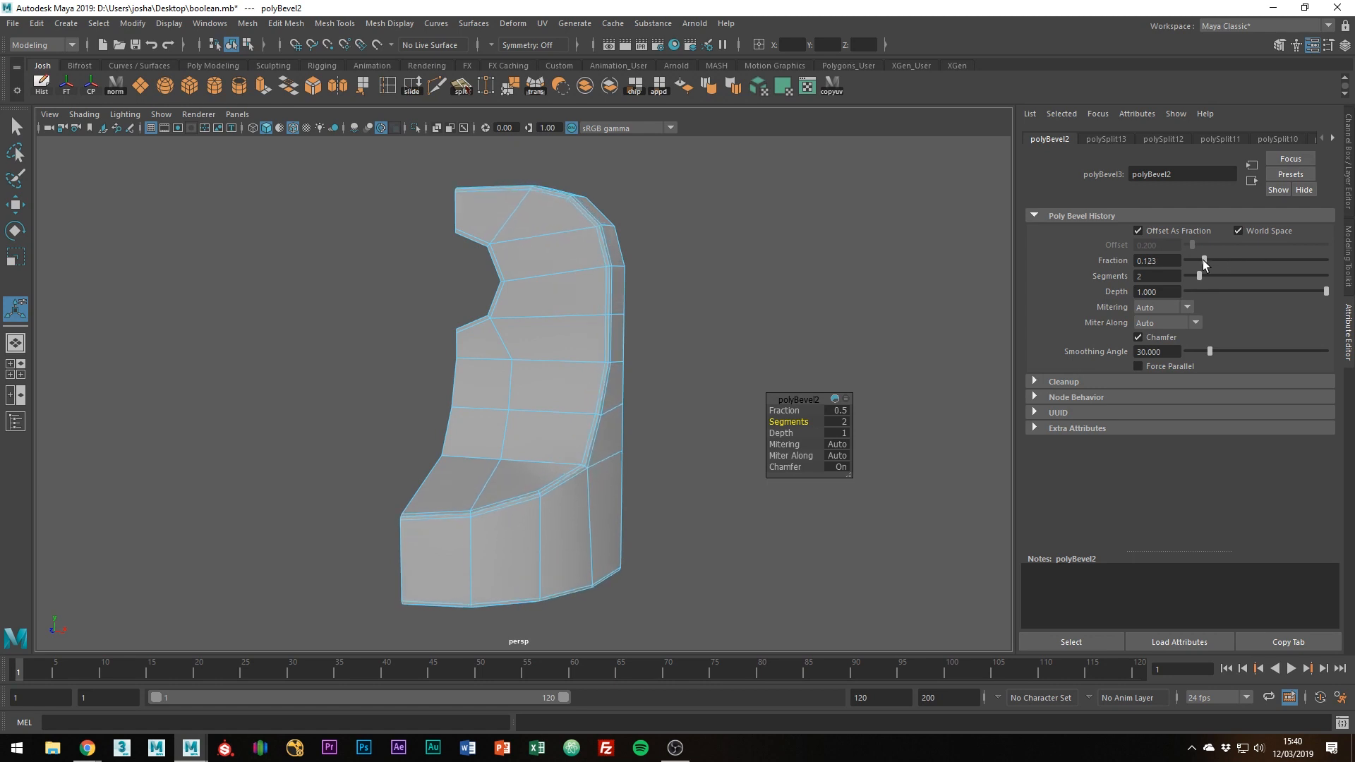
right_click_drag(531, 276, 642, 238)
left_click(705, 323)
key("w")
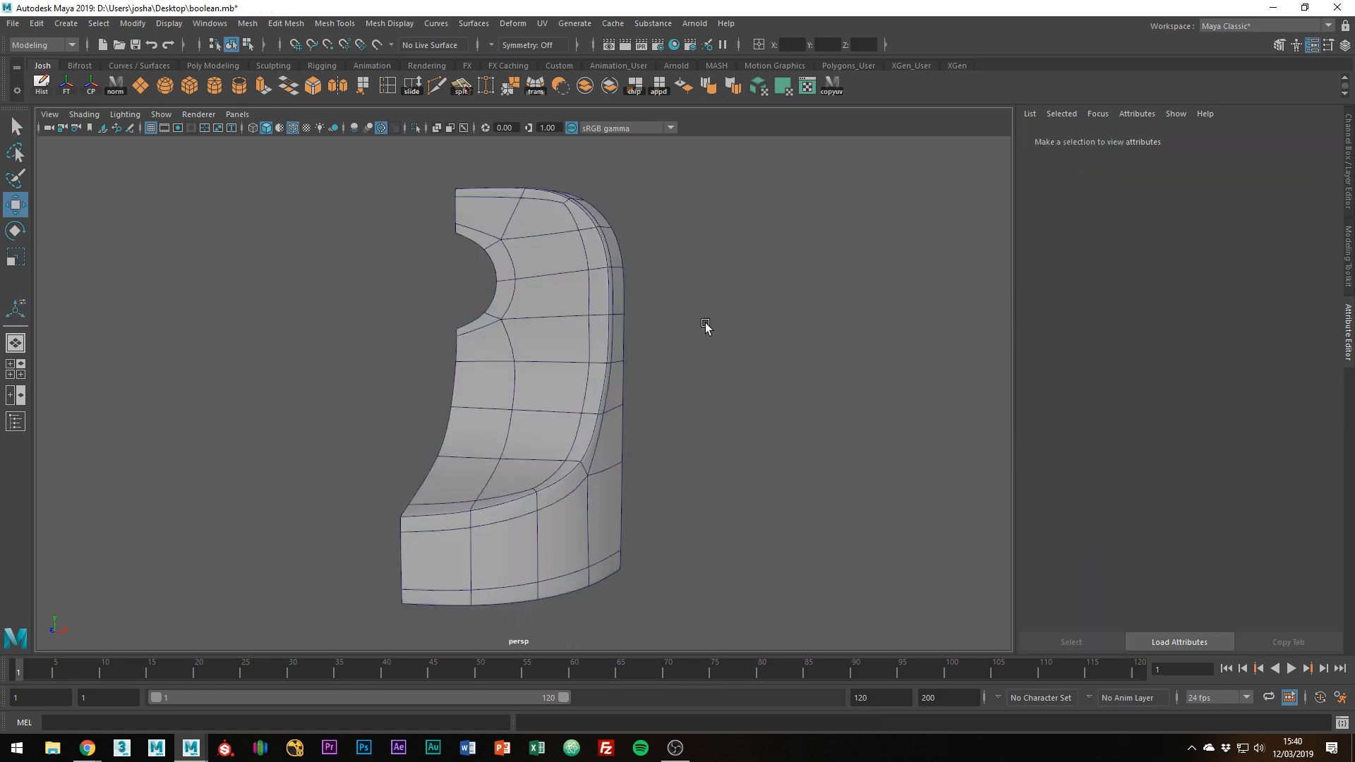
Extrude the hole's border edges straight back to the plane of the model's open rear side.
left_click_drag(705, 323, 379, 510, "alt")
left_click_drag(520, 277, 682, 288, "alt")
left_click(539, 442)
key("1")
key("F10")
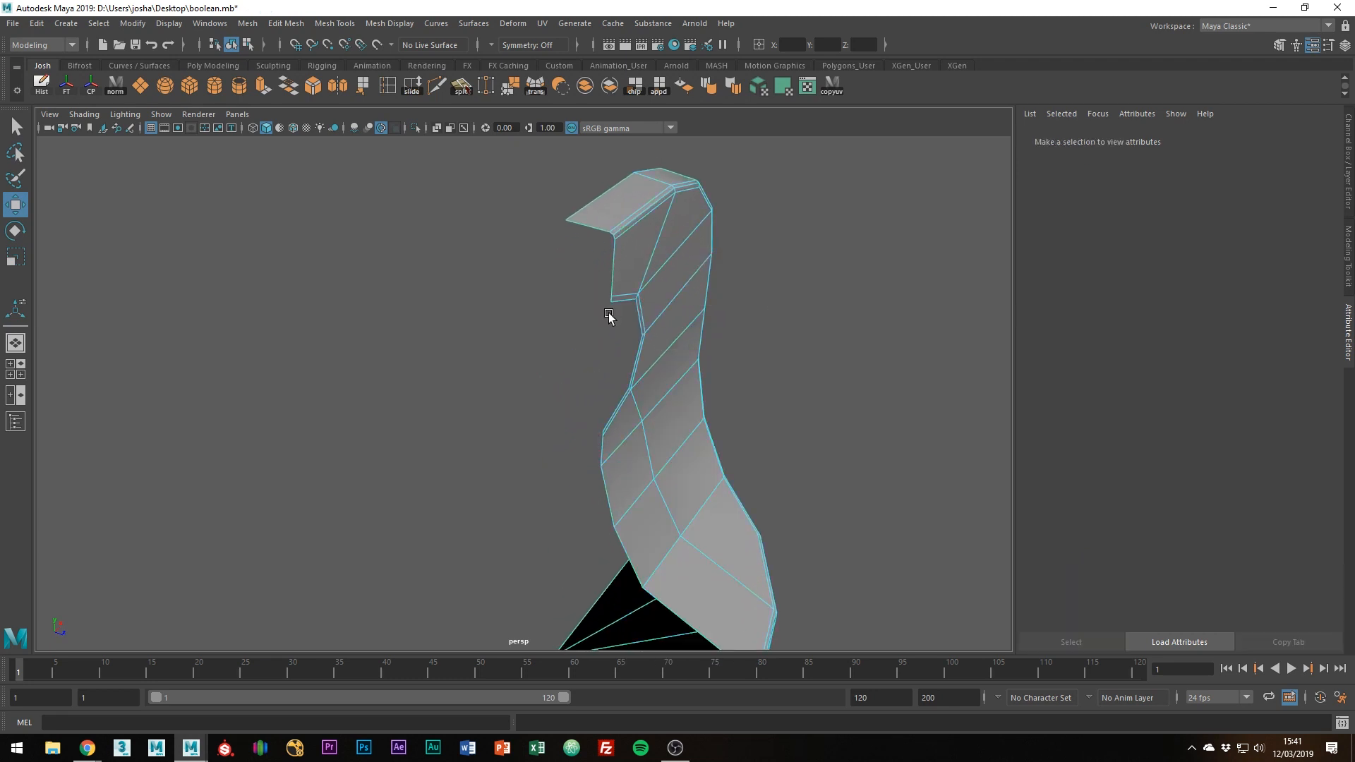
left_click(619, 297)
key("q")
left_click_drag(627, 411, 646, 309, "alt")
key("w")
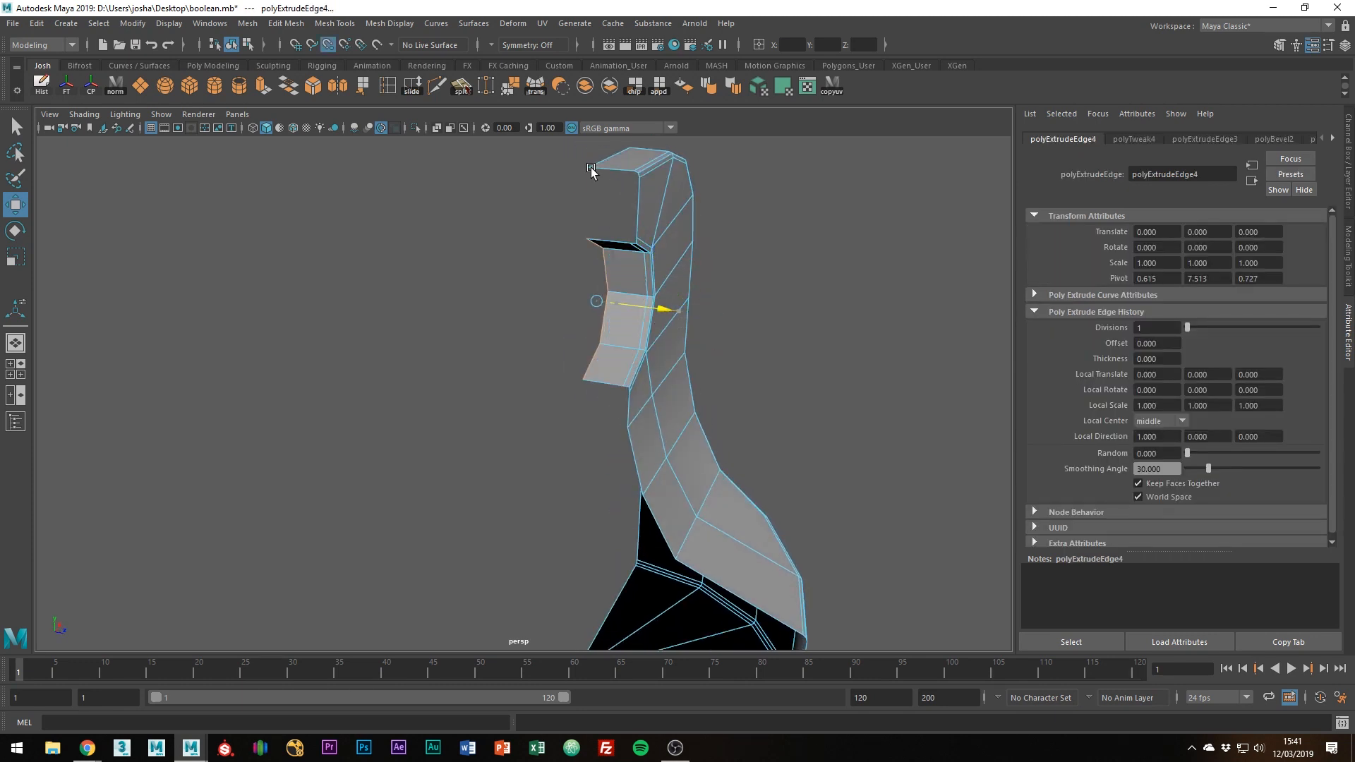
left_click_drag(589, 171, 762, 276, "alt")
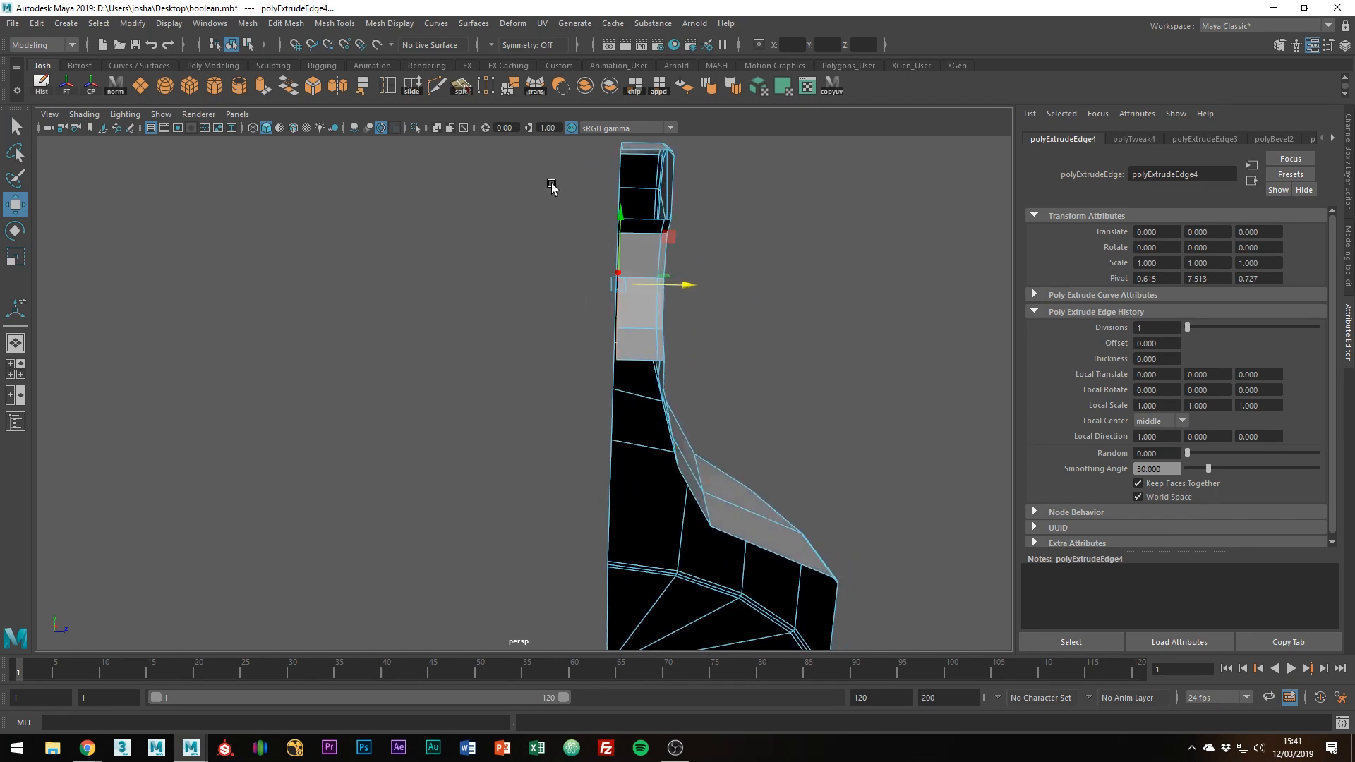
left_click_drag(629, 170, 486, 244, "alt")
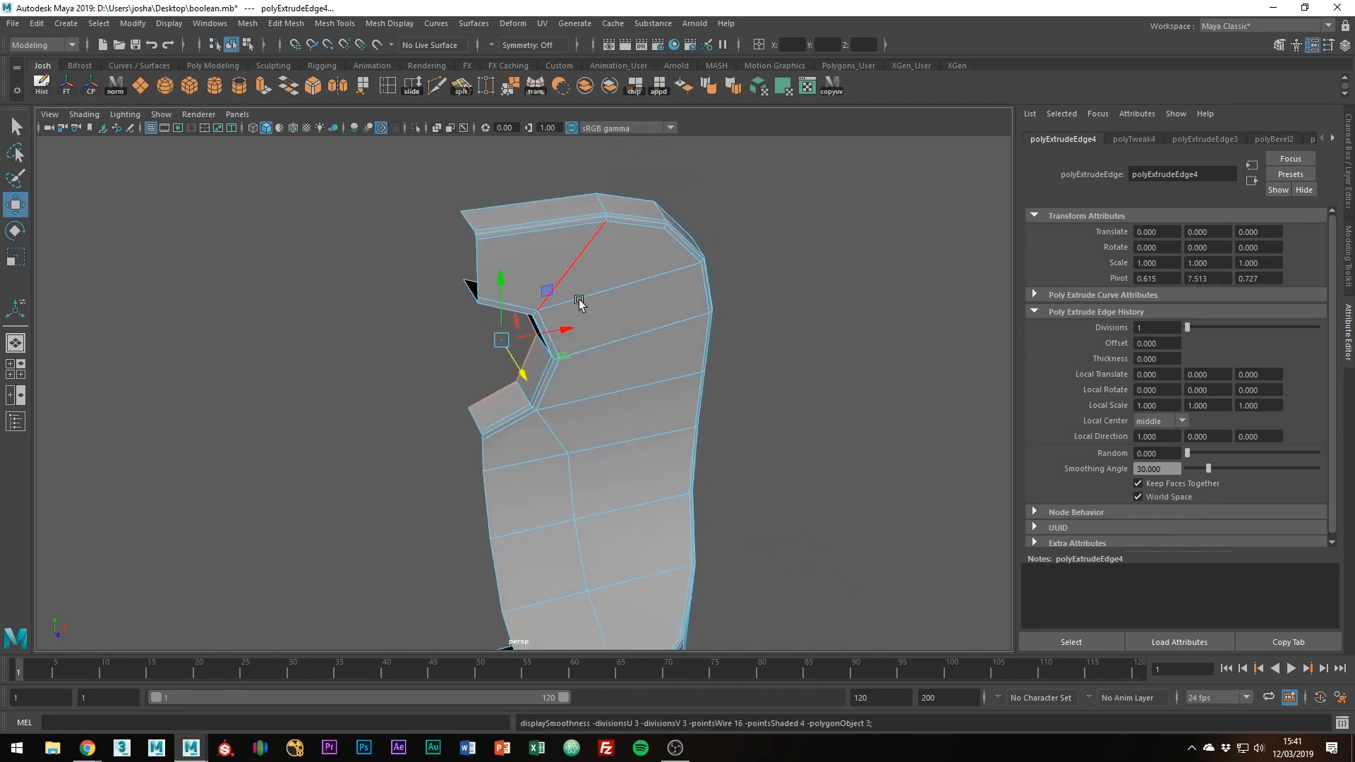
right_click_drag(595, 315, 700, 261)
left_click(774, 299)
Assign the dark aiStandardSurface1 material to the half model.
left_click_drag(774, 300, 539, 256, "alt")
left_click(533, 332)
right_click_drag(538, 257, 649, 630)
left_click(649, 630)
left_click_drag(574, 472, 529, 456, "alt")
left_click(550, 494)
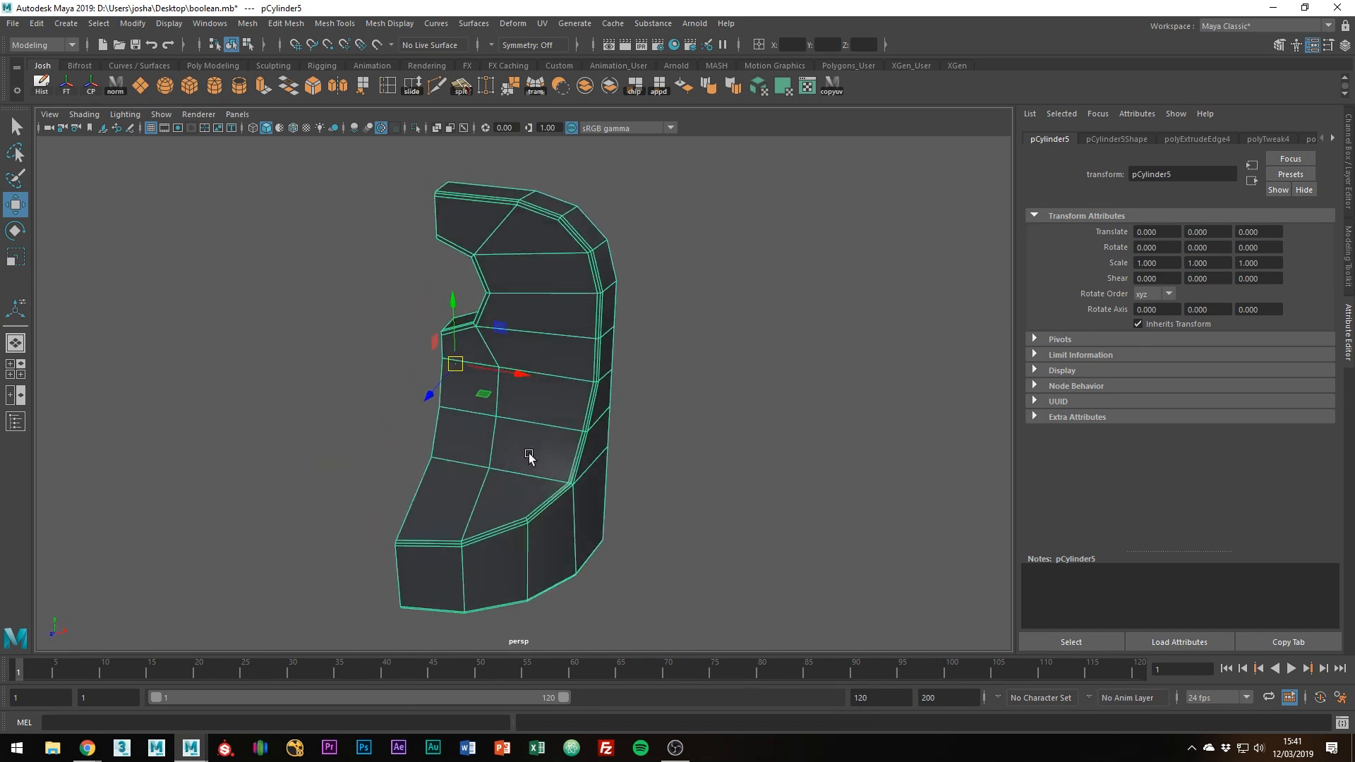
Center the half model's pivot and delete its construction history.
left_click(90, 85)
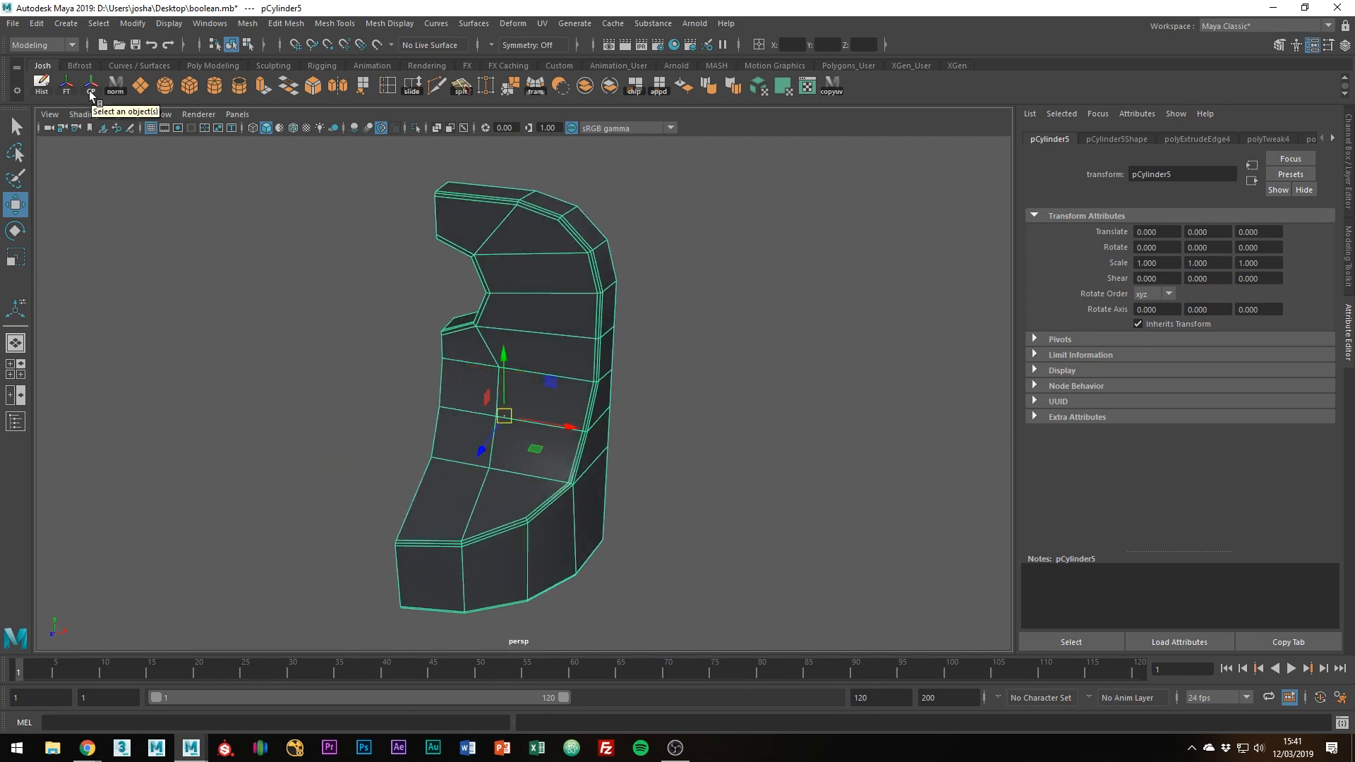
left_click(42, 92)
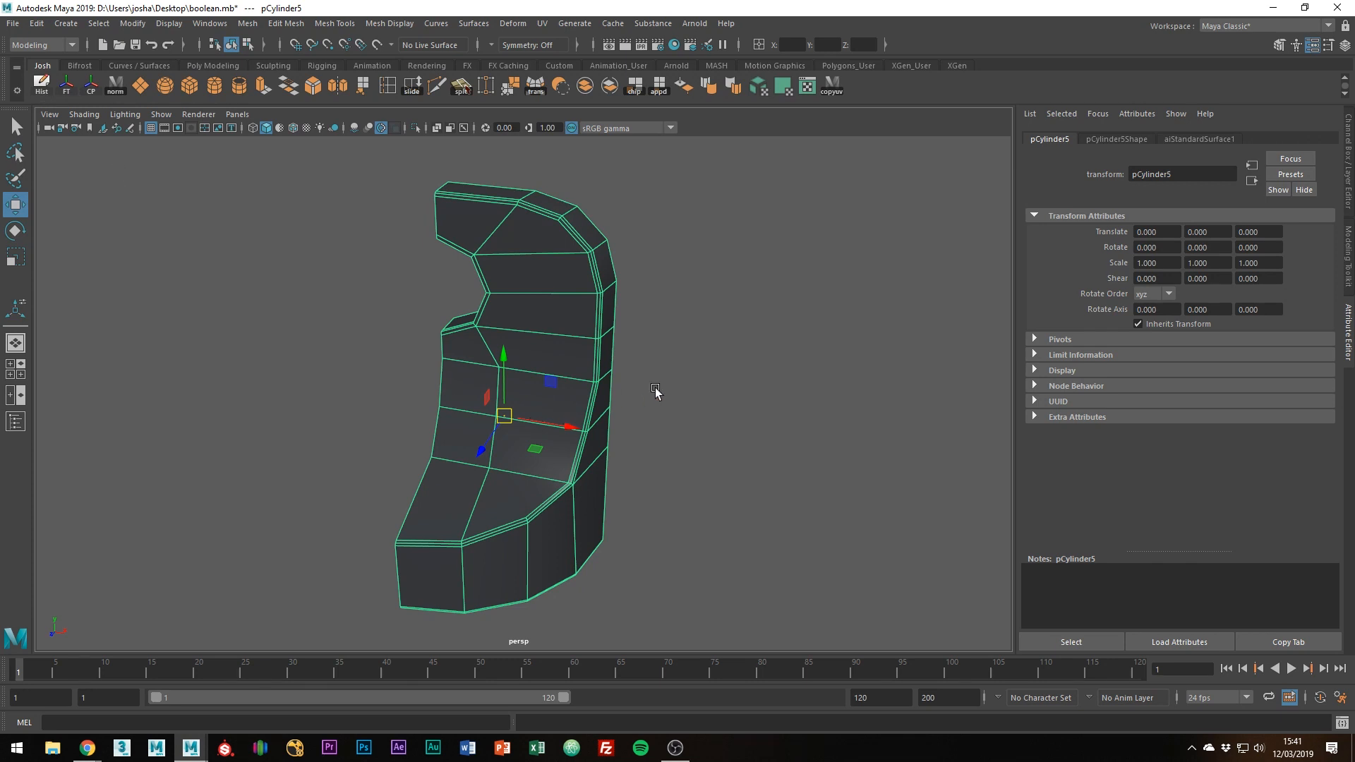
left_click_drag(655, 392, 608, 378, "alt")
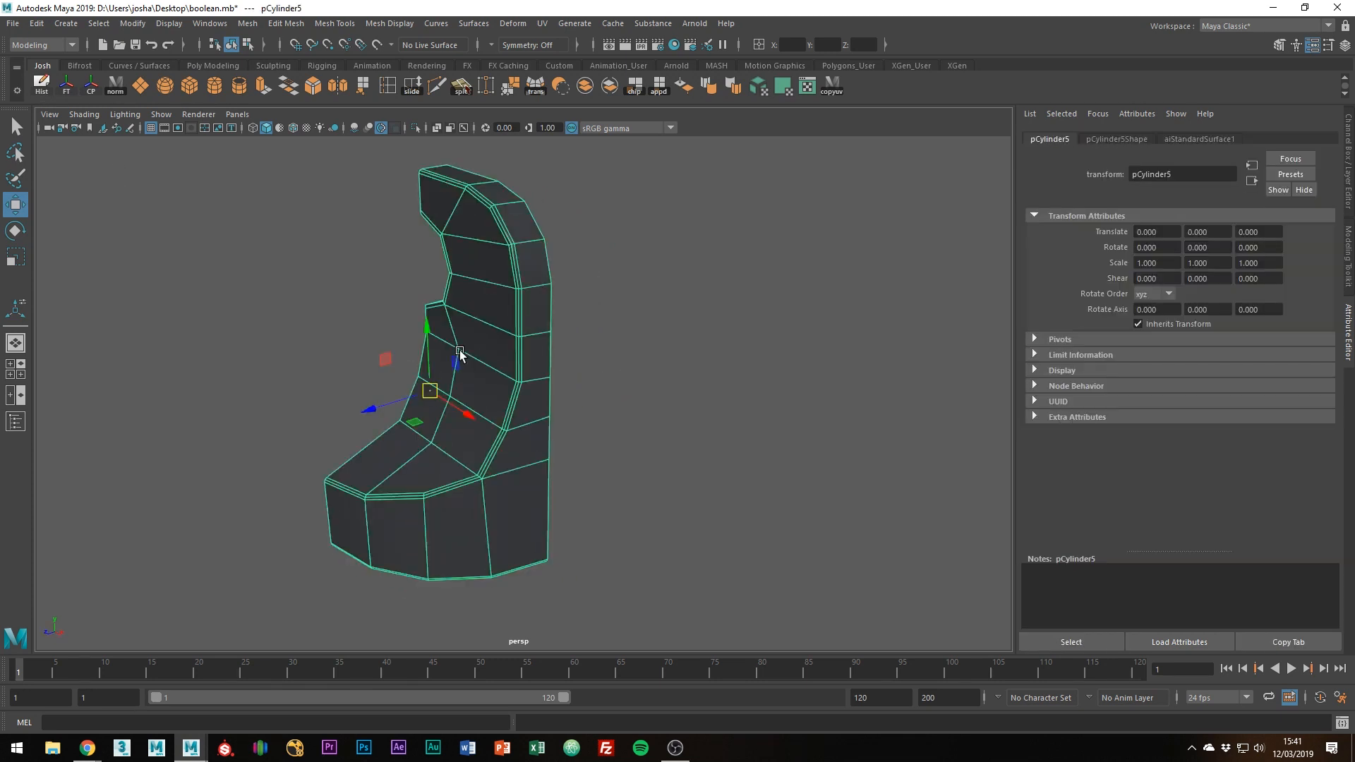
left_click(716, 391)
mouse_move(717, 392)
left_mouse_down("alt")
mouse_move(349, 382)
mouse_move(278, 453)
mouse_move(711, 605)
mouse_move(753, 463)
mouse_move(722, 412)
left_mouse_up("alt")
Mirror the half model across the world X axis, merging border vertices with a 0.01 threshold.
left_click(550, 353)
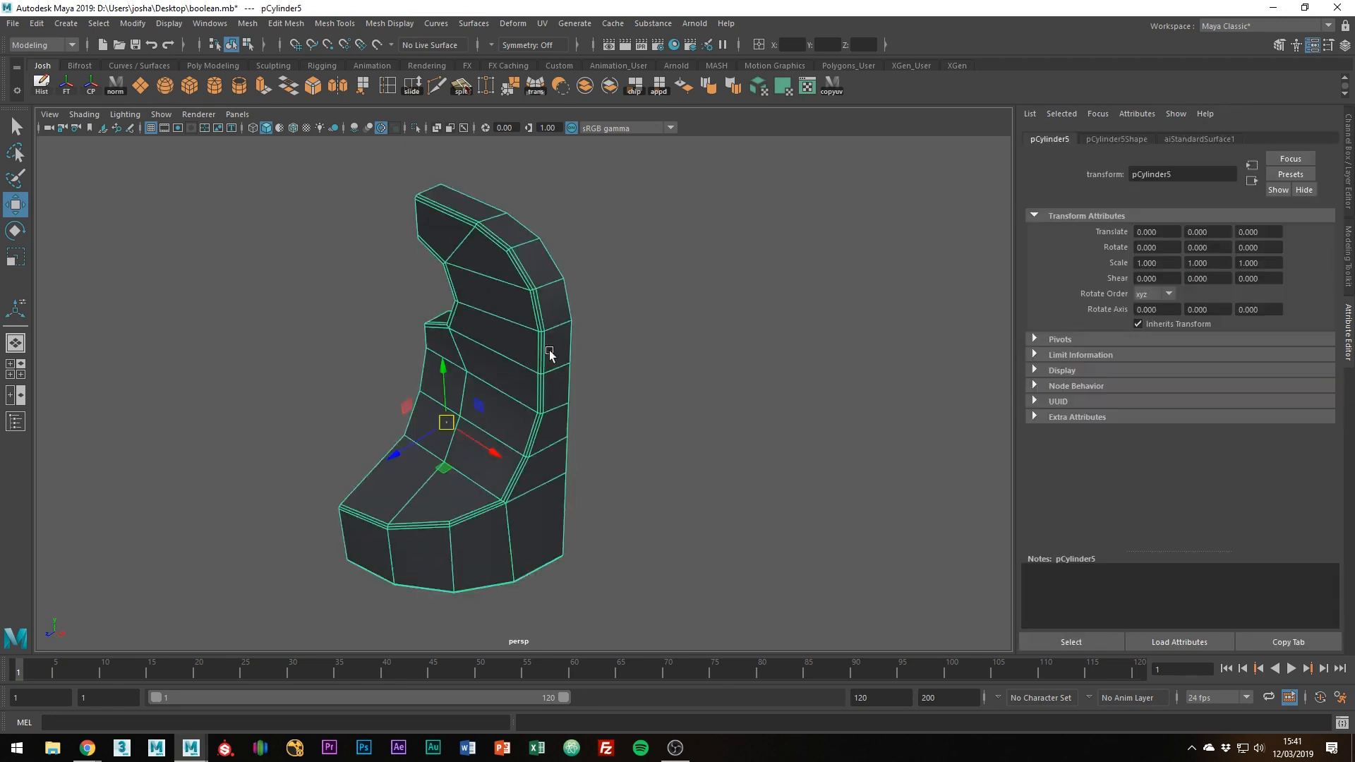
left_click_drag(550, 354, 621, 328, "alt")
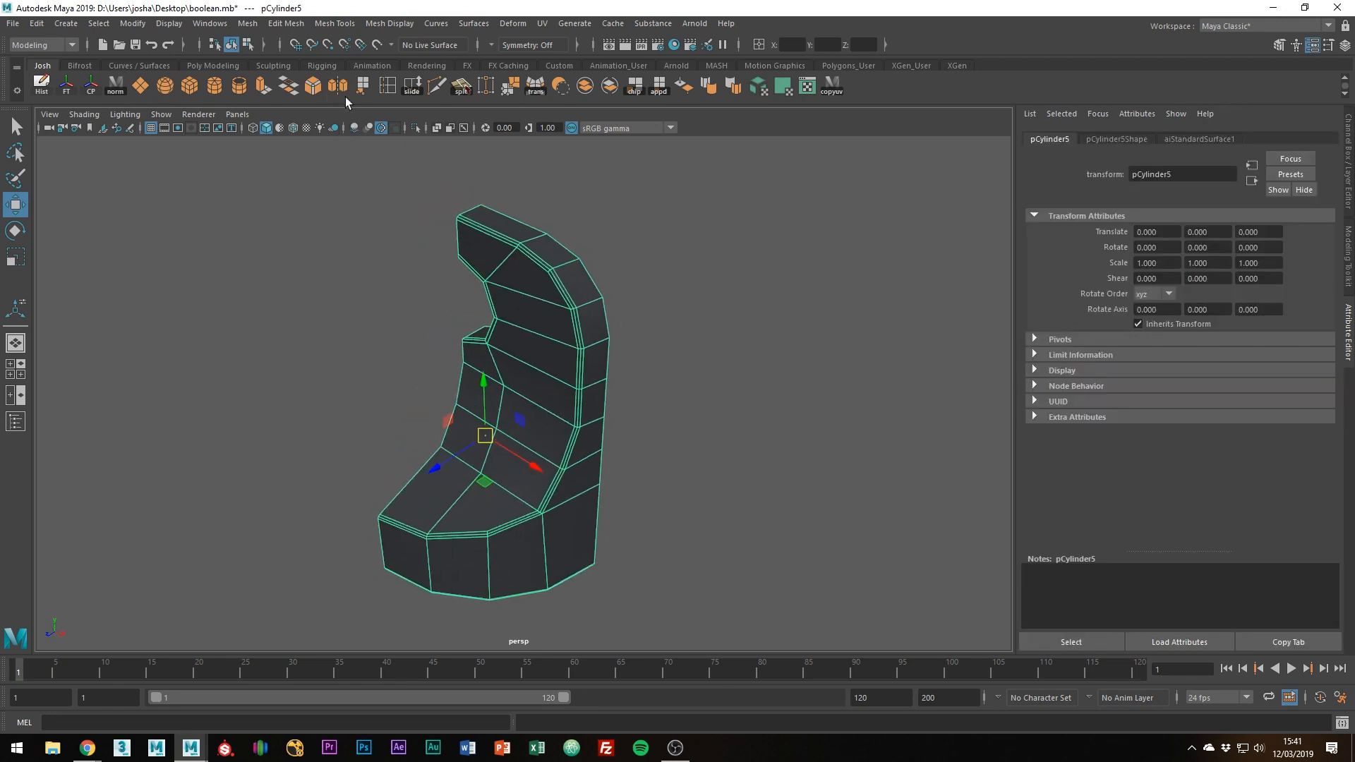
right_click(527, 316, "shift")
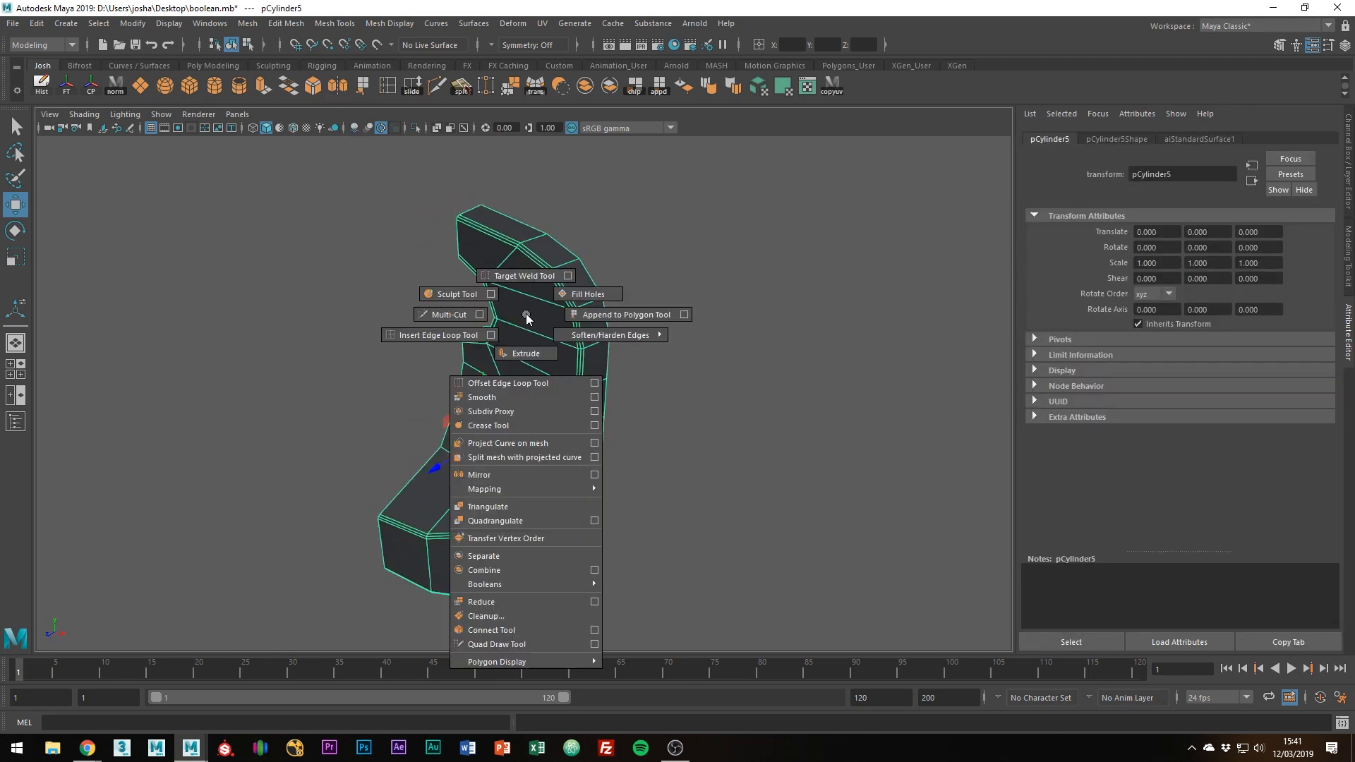
right_click_drag(526, 315, 490, 477, "shift")
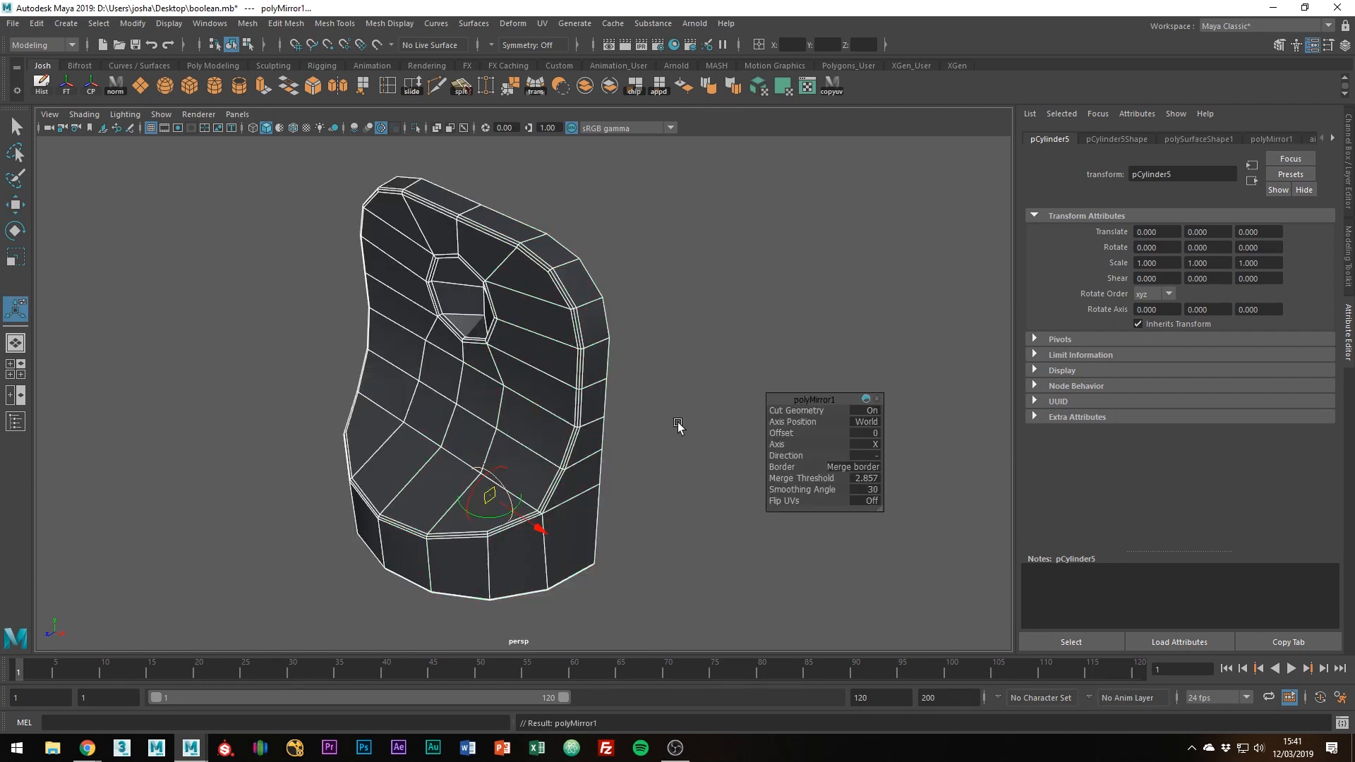
left_click_drag(597, 391, 626, 379, "alt")
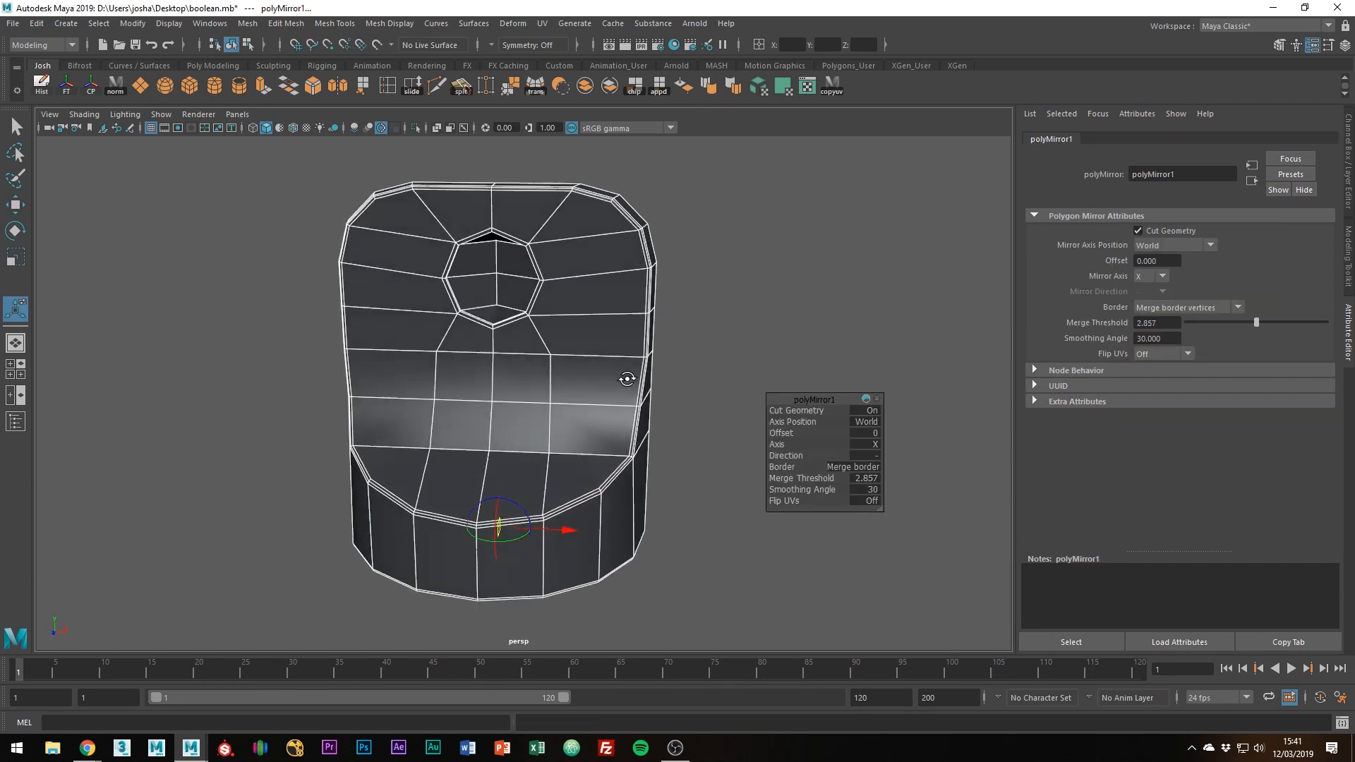
left_click(865, 480)
type("0.01")
key("Return")
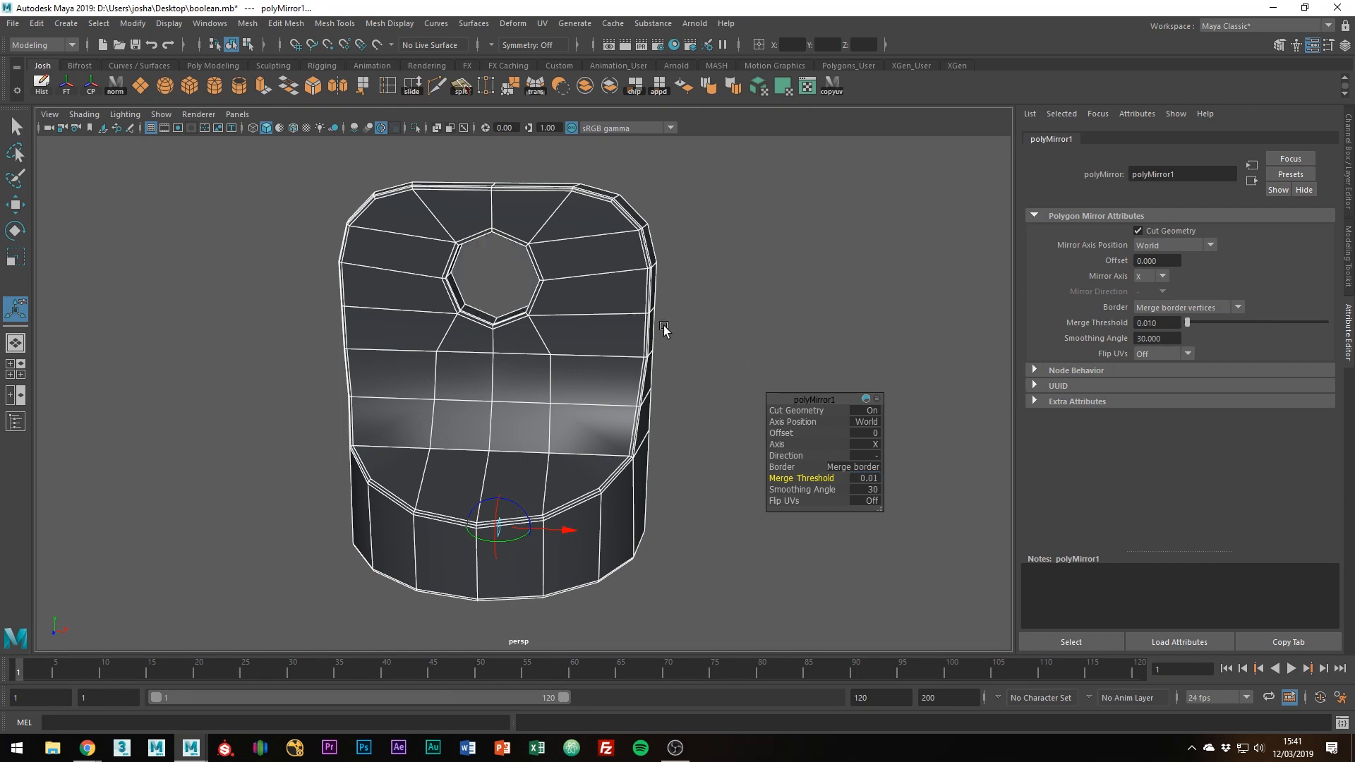
left_click_drag(663, 325, 533, 295, "alt")
right_click_drag(530, 294, 689, 240)
left_click(690, 240)
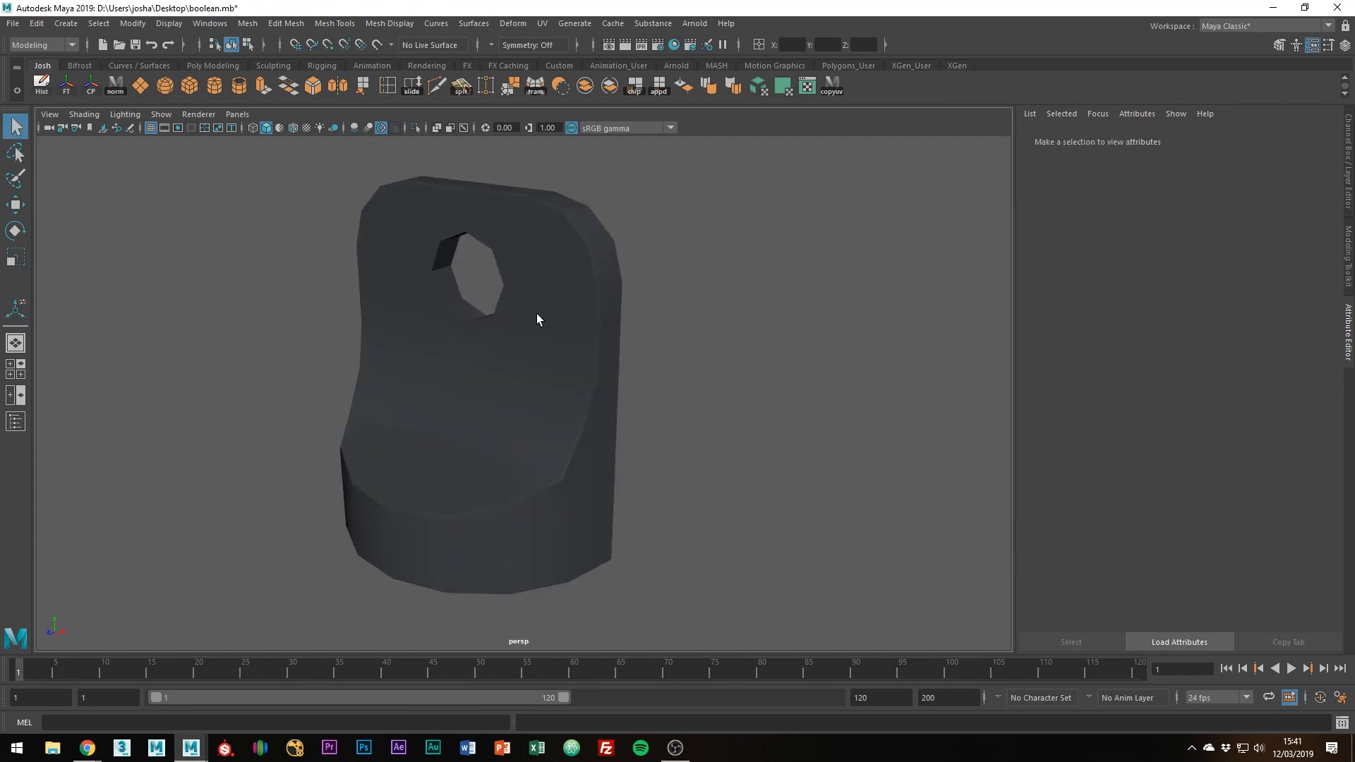
Move the mirrored model's pivot onto a vertex of its flat back edge using vertex snapping.
left_click(536, 319)
left_click_drag(701, 317, 644, 325, "alt")
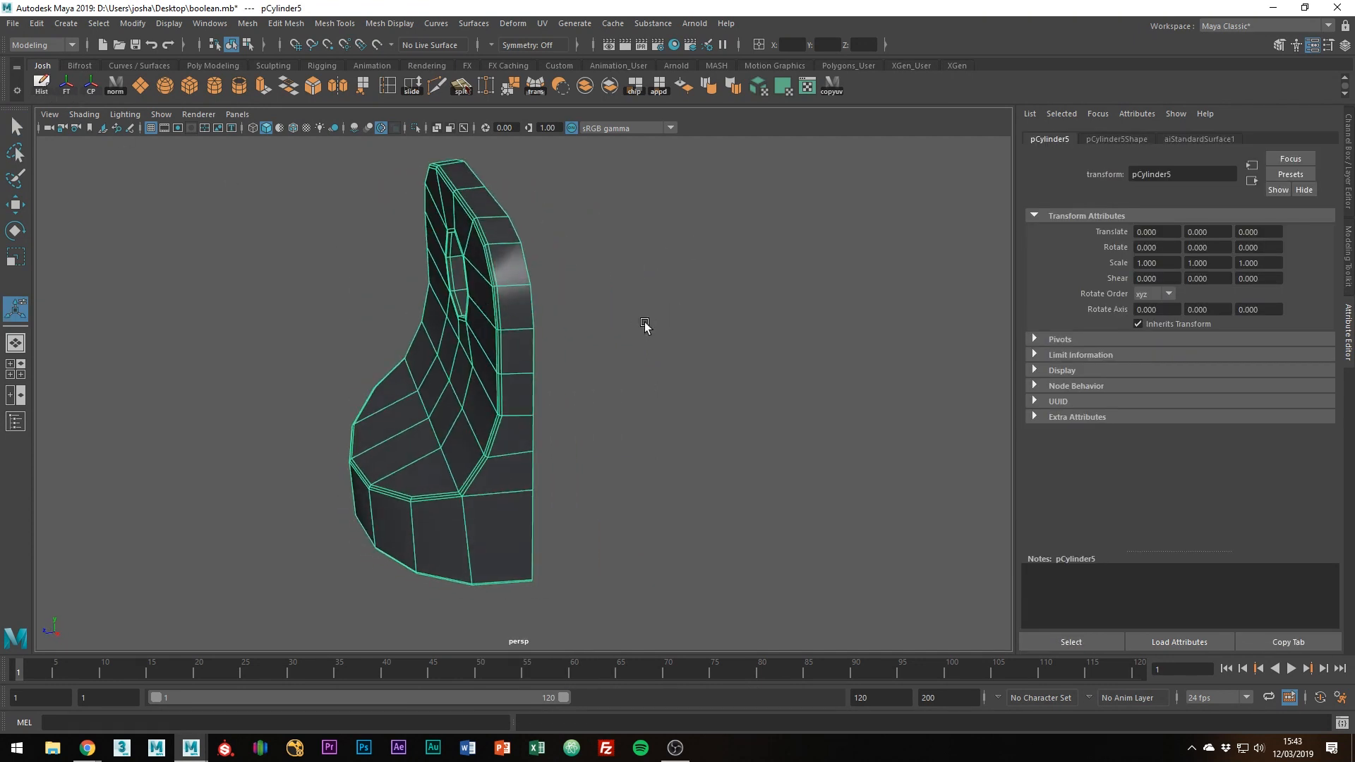
key("w")
left_click_drag(481, 336, 540, 333, "alt")
left_click_drag(455, 366, 381, 357, "alt")
key("d")
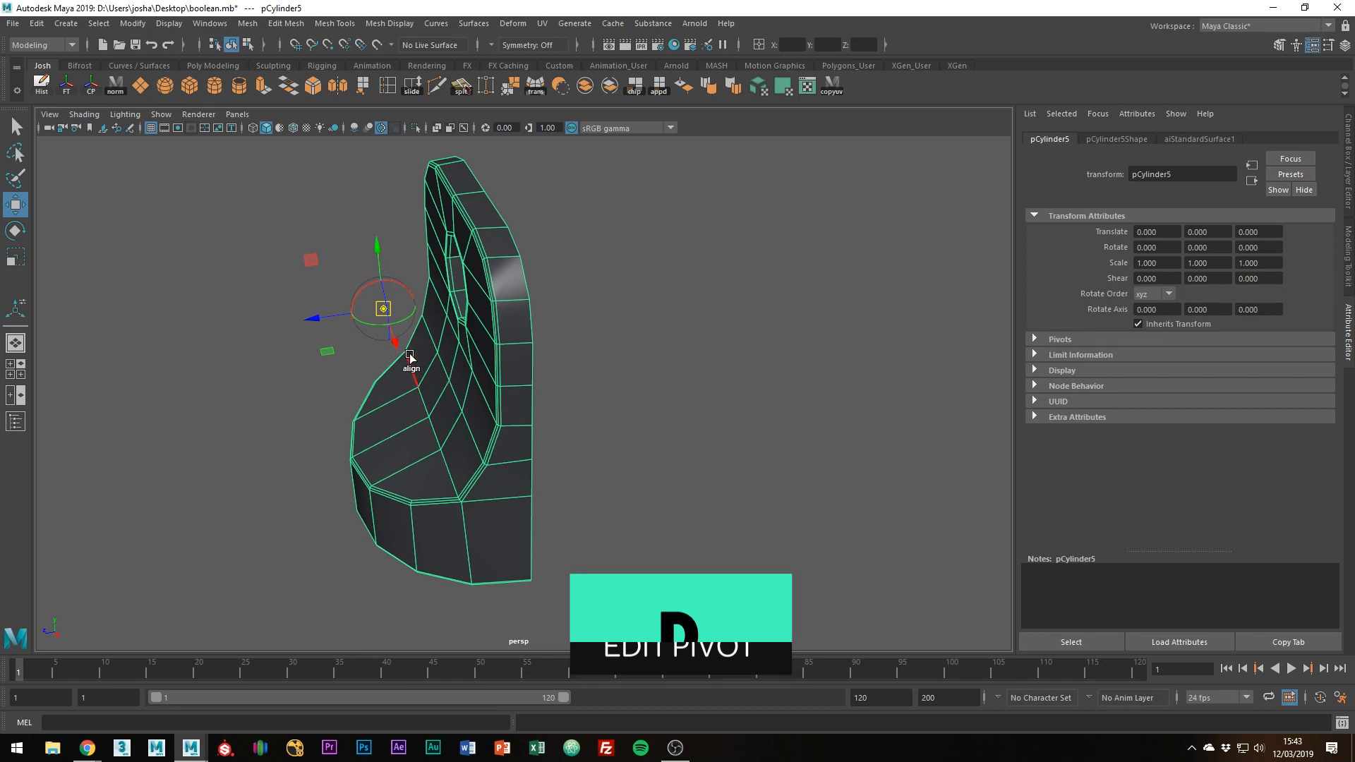
key("v")
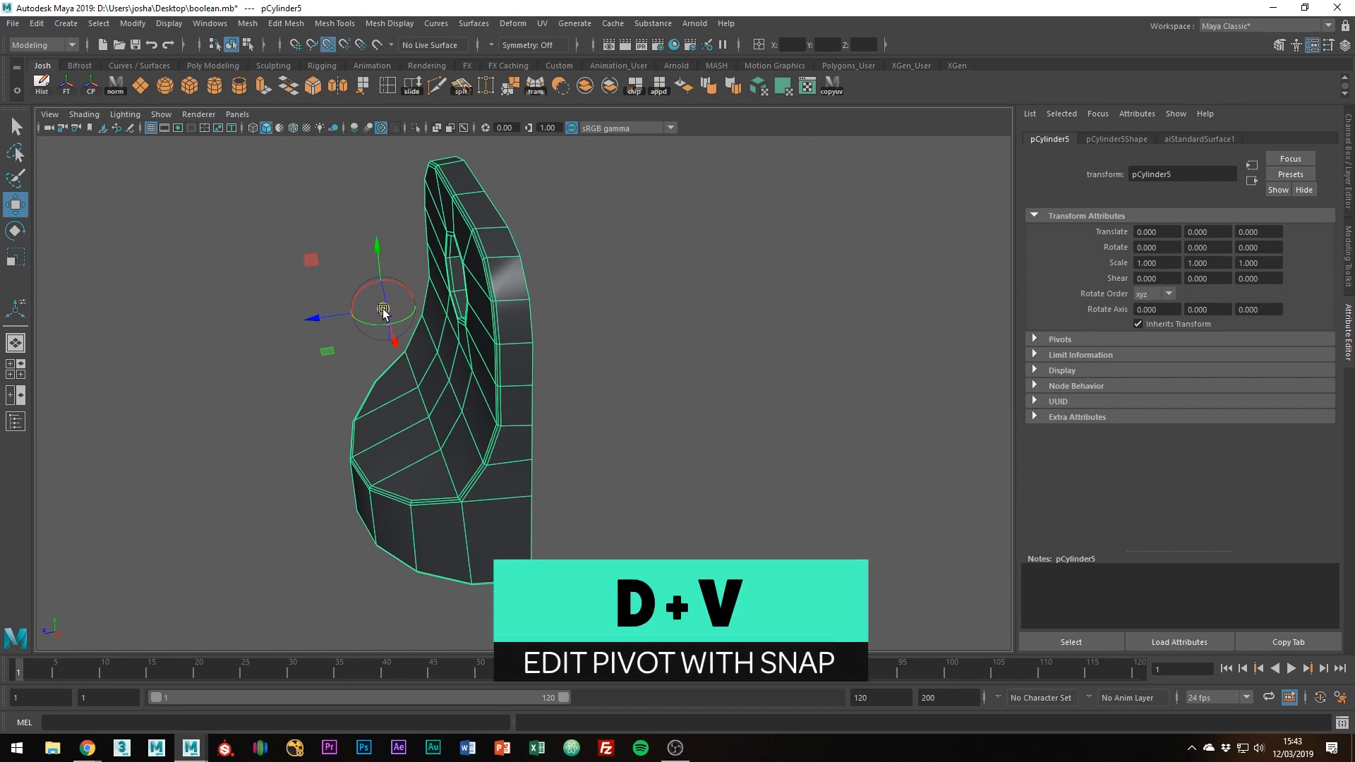
left_click_drag(384, 308, 494, 181)
Duplicate the model and flip the copy to the other side of the back plane with a Z scale of -1.
left_click_drag(546, 229, 511, 253, "alt")
key("shift+d")
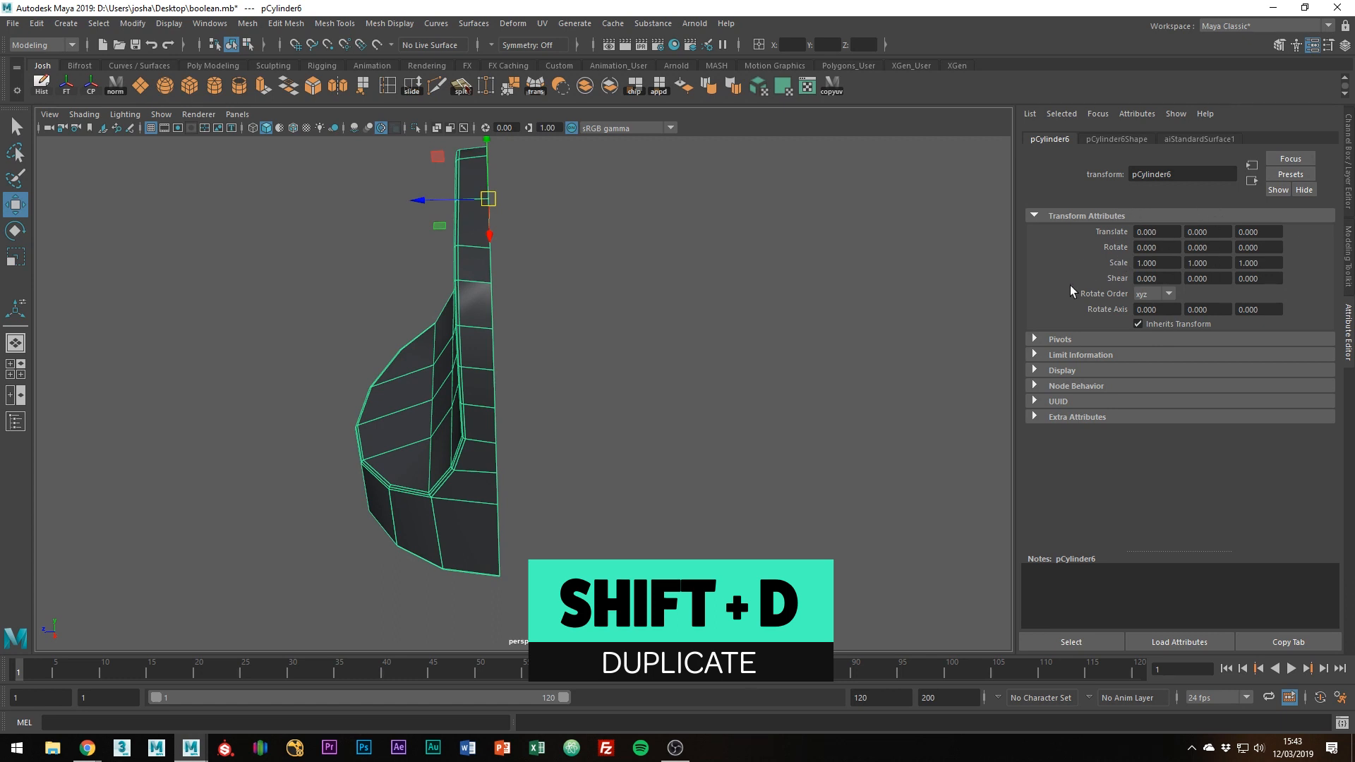
key("r")
left_click_drag(431, 202, 577, 219)
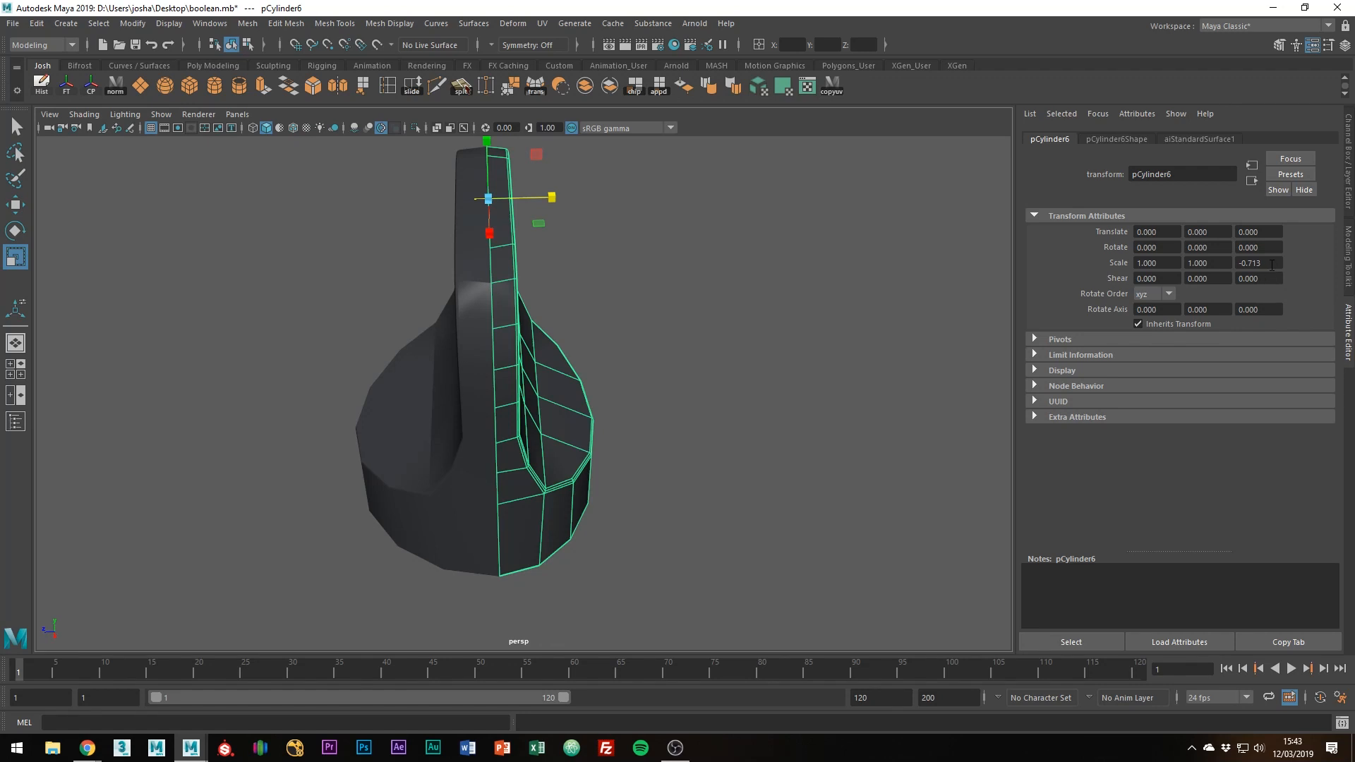
left_click(1269, 263)
key("Return")
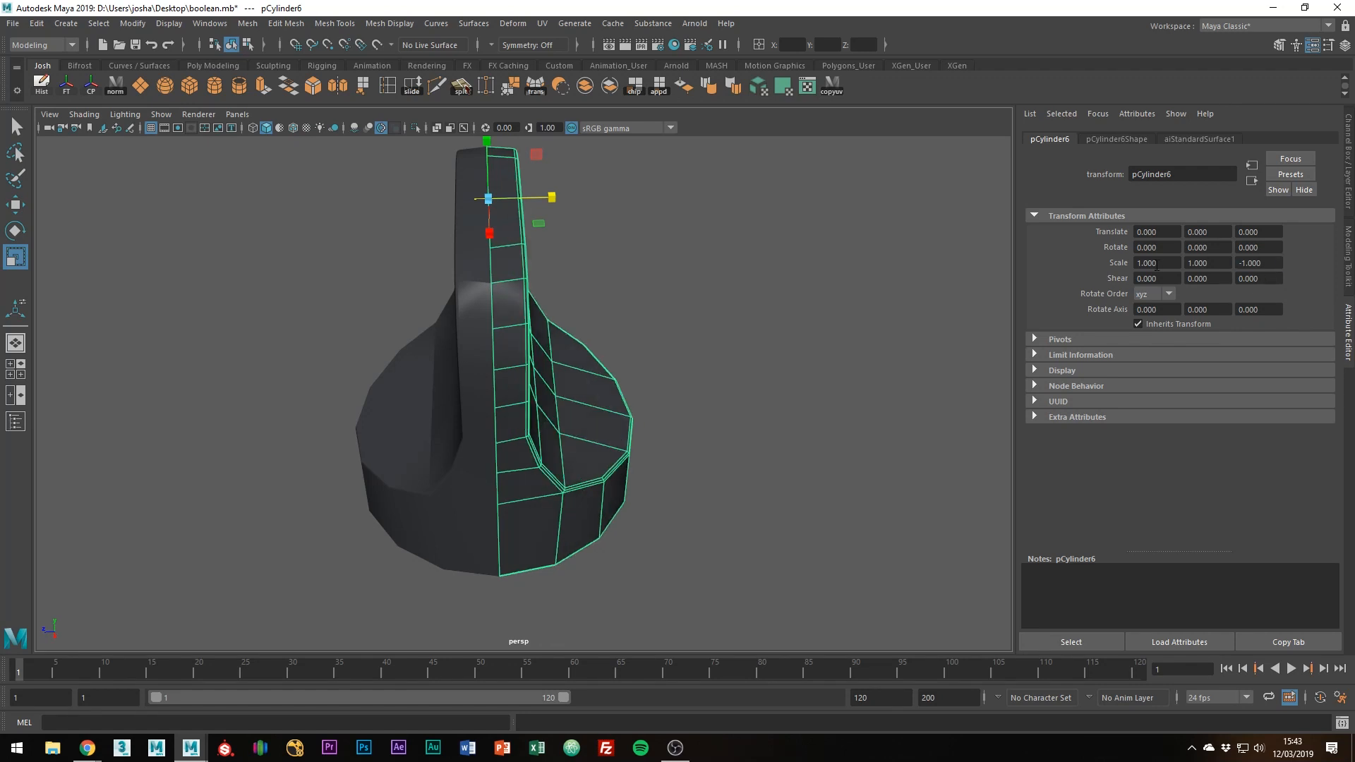
Combine the front and back halves into one mesh and display it in smooth preview.
left_click_drag(605, 435, 767, 383, "alt")
left_click(767, 383)
left_click(433, 325)
left_click(450, 346)
left_click(387, 331)
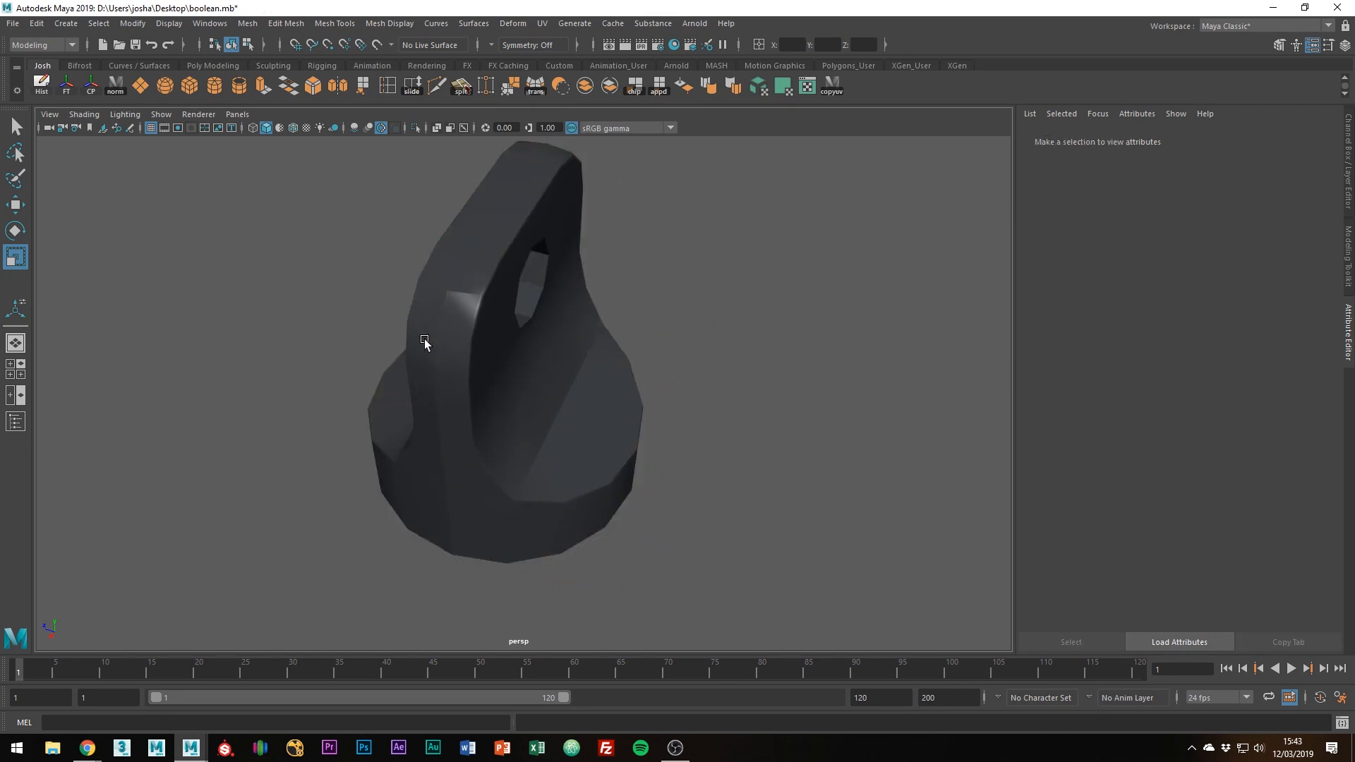
left_click(424, 337)
left_click_drag(322, 286, 557, 373)
right_click(568, 332, "shift")
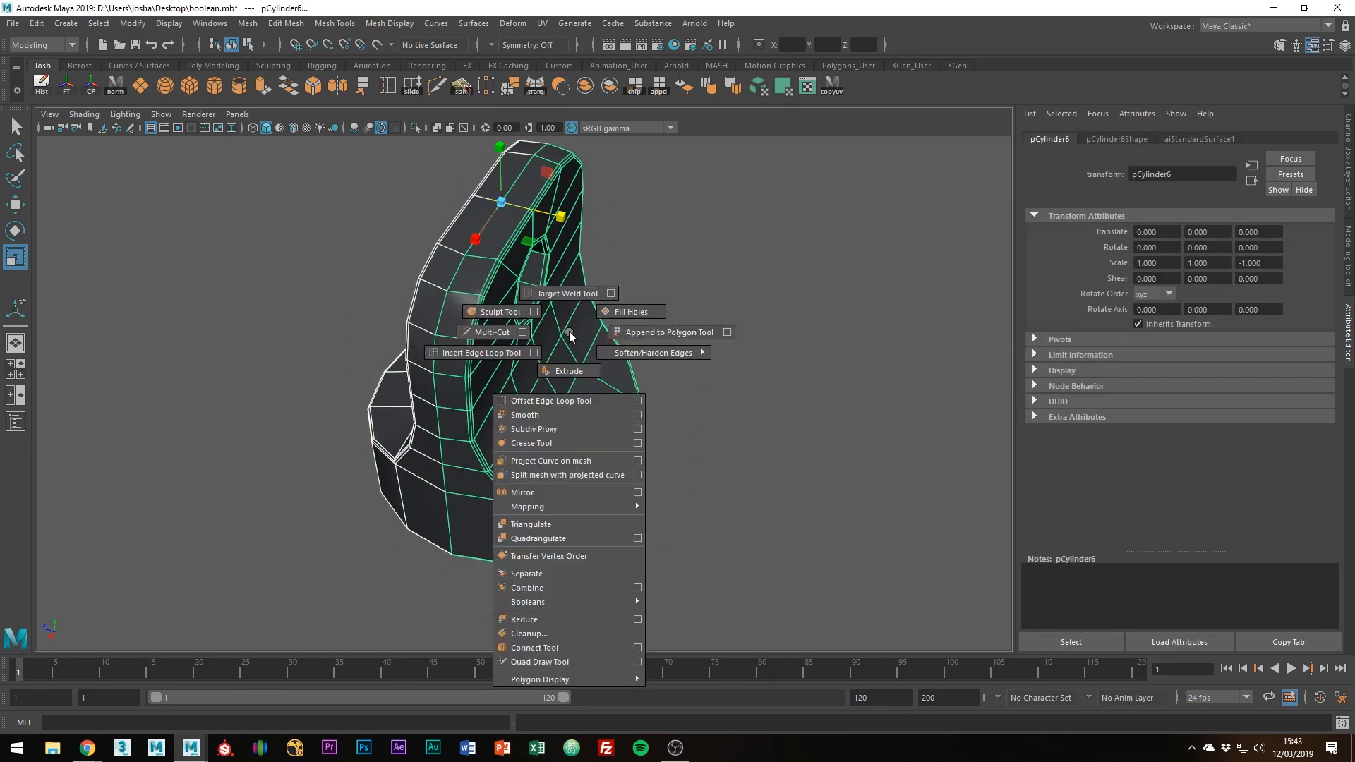
left_click(548, 587)
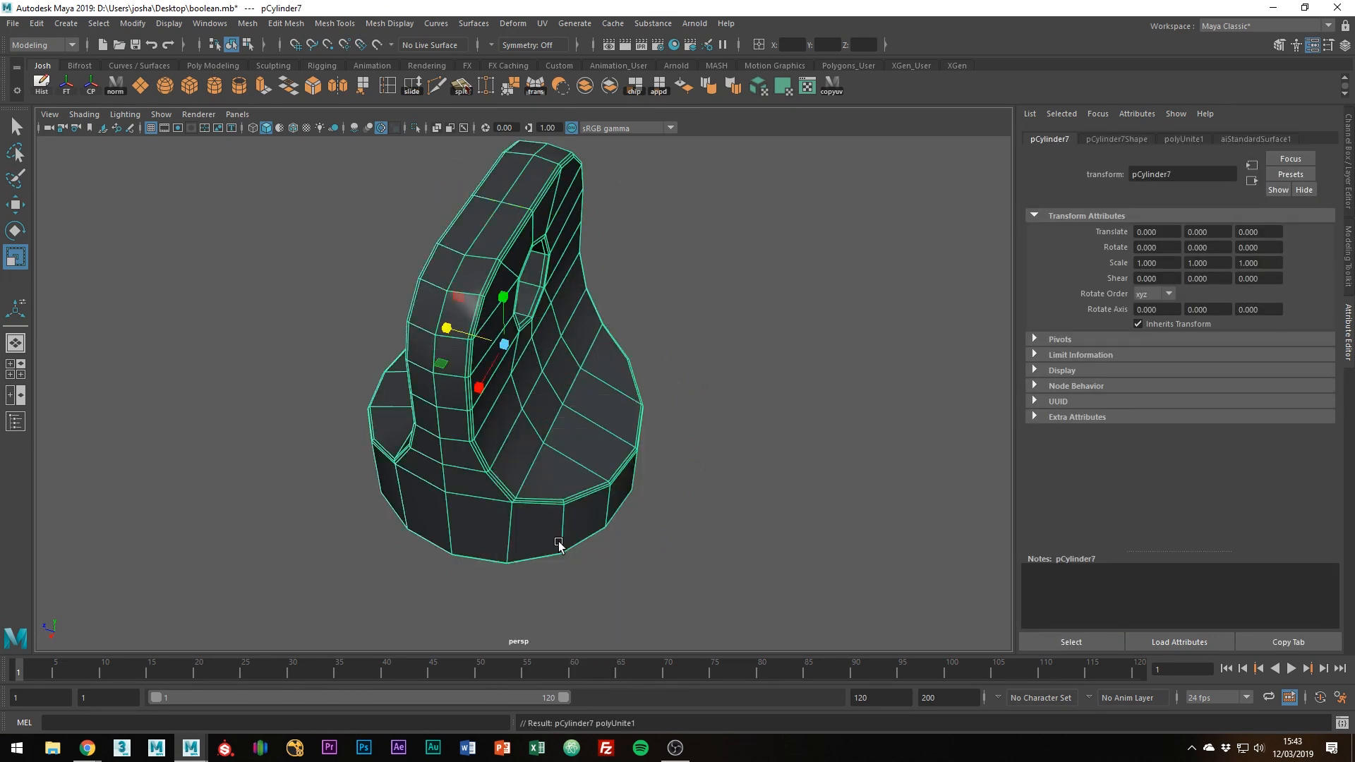
left_click(727, 387)
left_click(587, 377)
key("3")
Merge all vertices along the center seam between the two halves with a distance threshold of 0.01.
left_click(670, 387)
left_click_drag(599, 388, 529, 304, "alt")
left_click(502, 301)
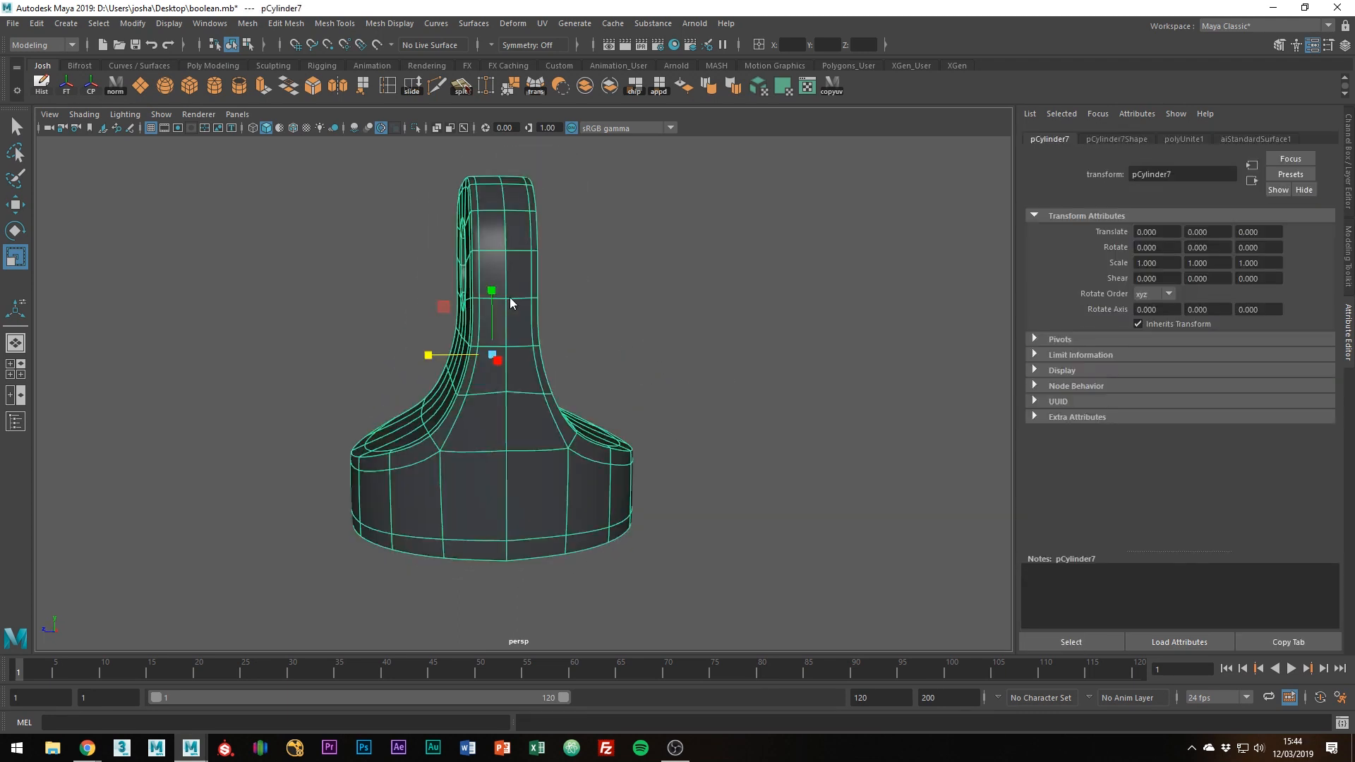
right_click_drag(509, 298, 429, 293)
left_click_drag(534, 317, 502, 322, "alt")
key("1")
scroll(514, 311, "down", 3)
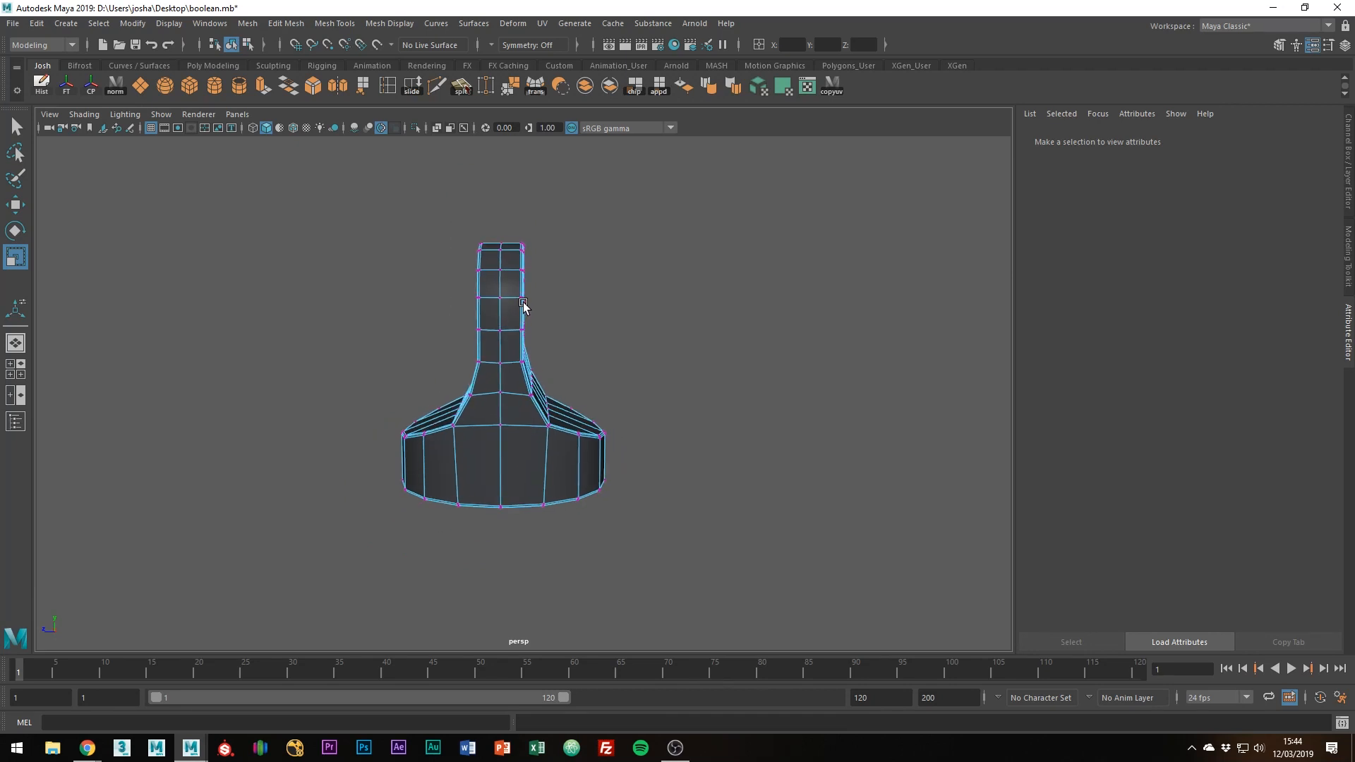
left_click_drag(493, 242, 514, 522)
left_click_drag(514, 494, 544, 386, "alt")
right_click(543, 387, "shift")
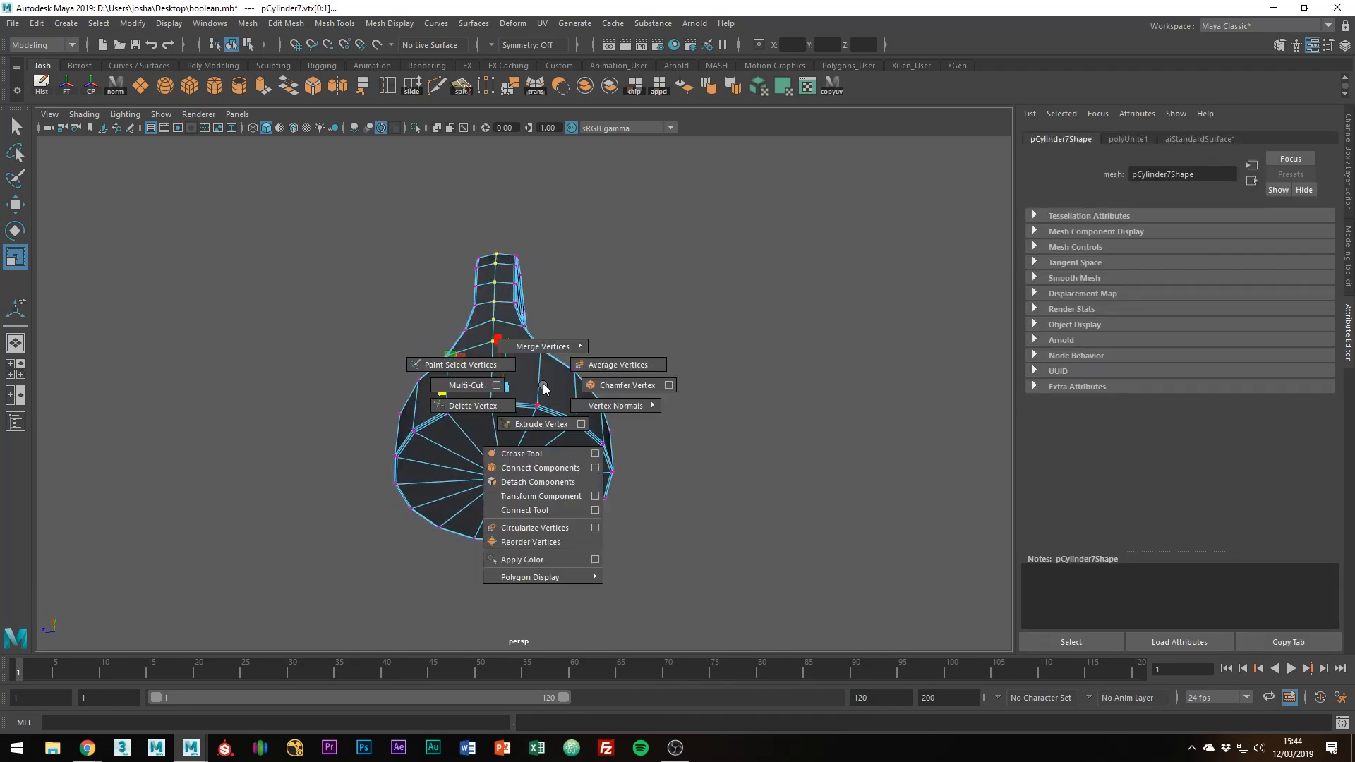
right_click_drag(543, 387, 605, 330, "shift")
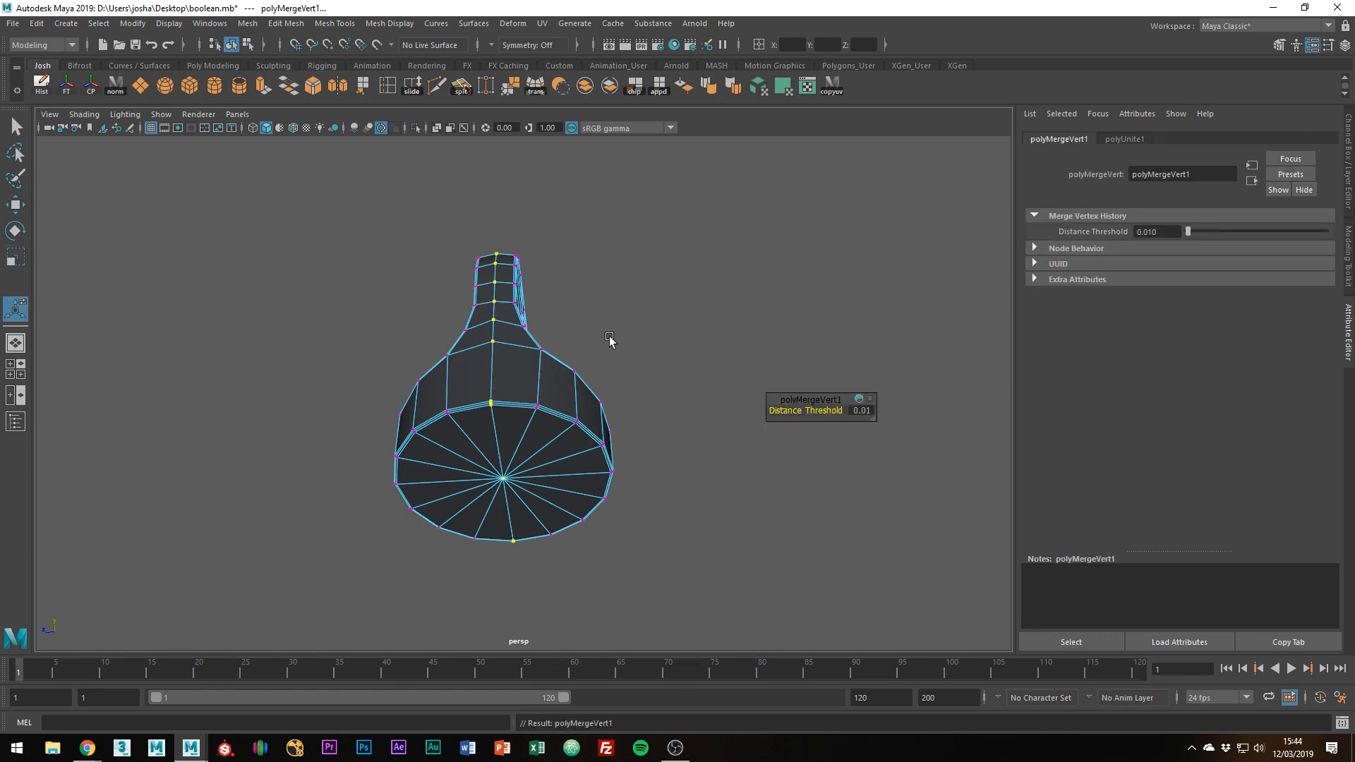
Inspect the merged seam around the base in both smoothed and unsmoothed display.
left_click_drag(550, 376, 544, 397, "alt")
right_click_drag(544, 399, 719, 405, "alt")
key("3")
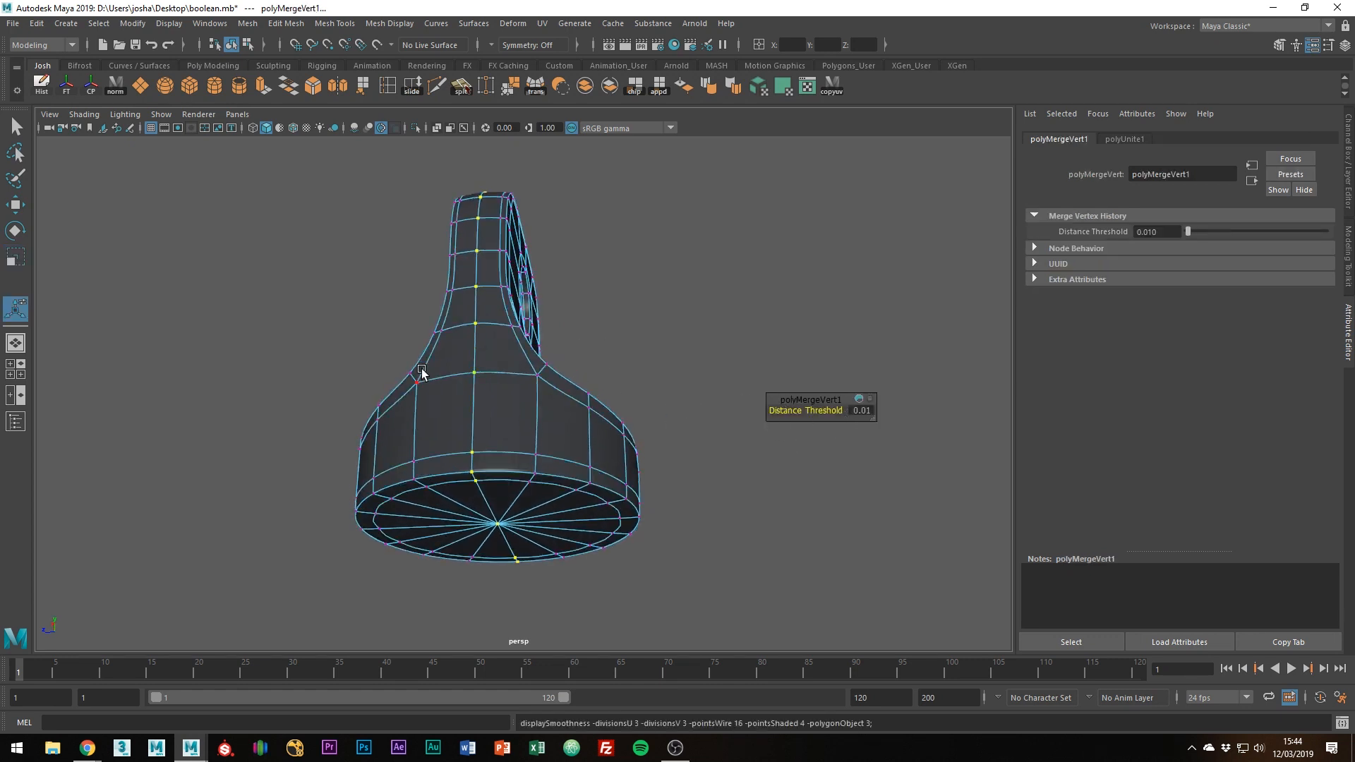
key("1")
scroll(496, 498, "up", 5)
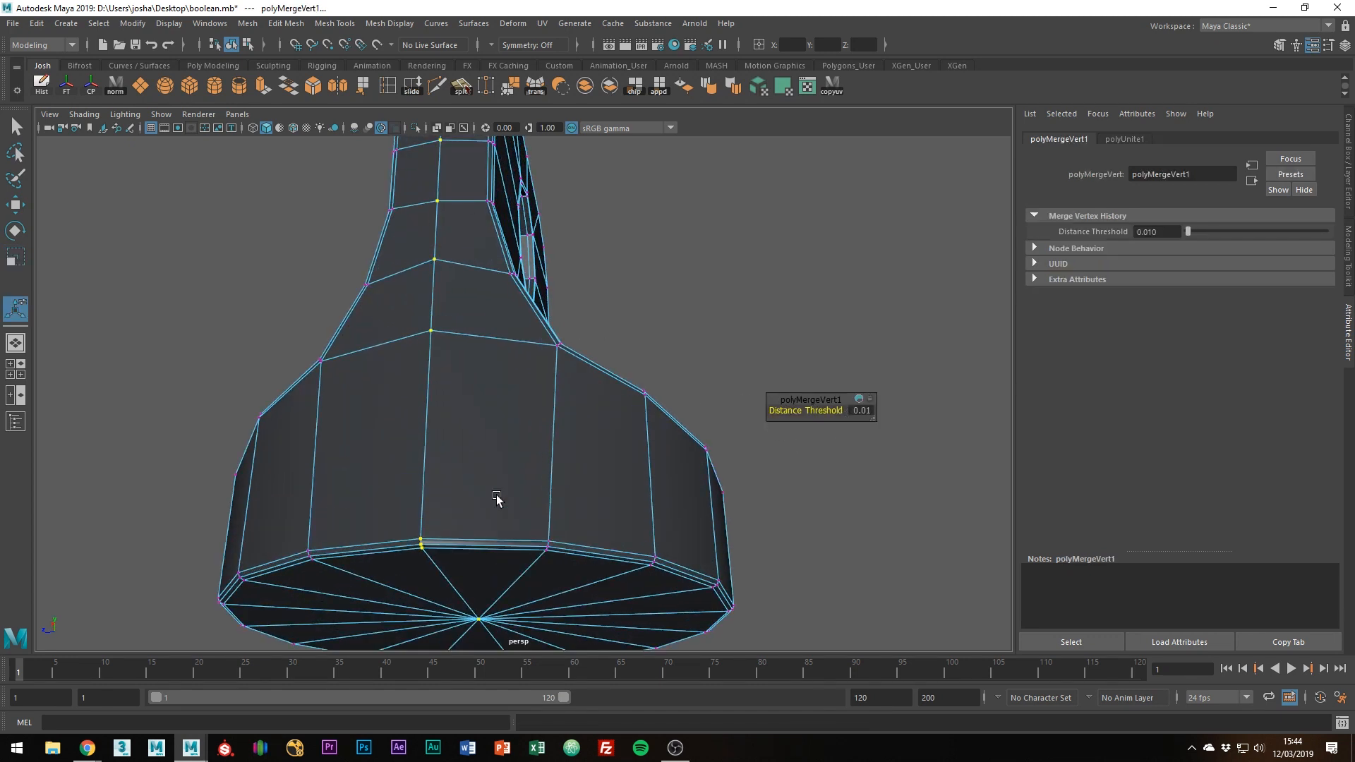
scroll(501, 480, "down", 5)
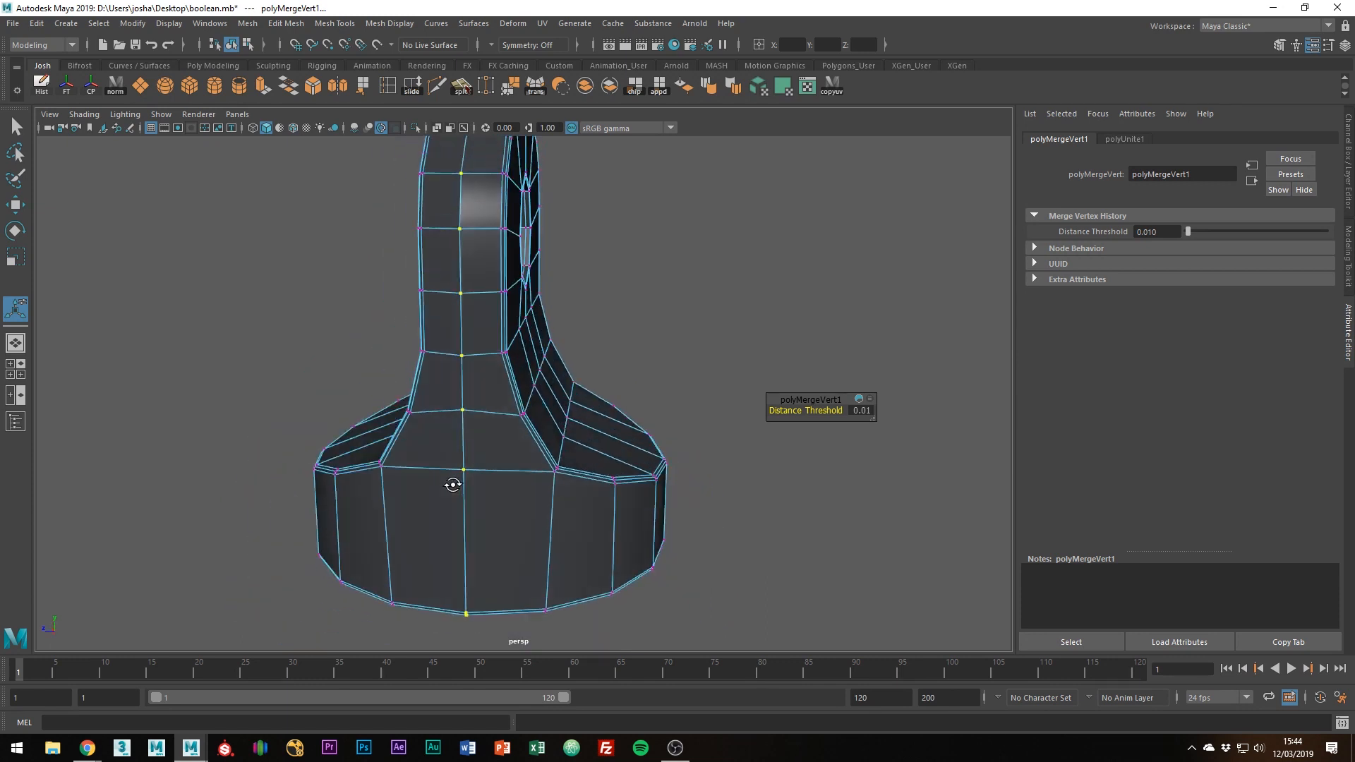
Return to object selection and examine the whole model in smooth preview from the side and underneath.
right_click_drag(469, 358, 541, 338)
scroll(497, 396, "down", 3)
left_click(497, 396)
key("3")
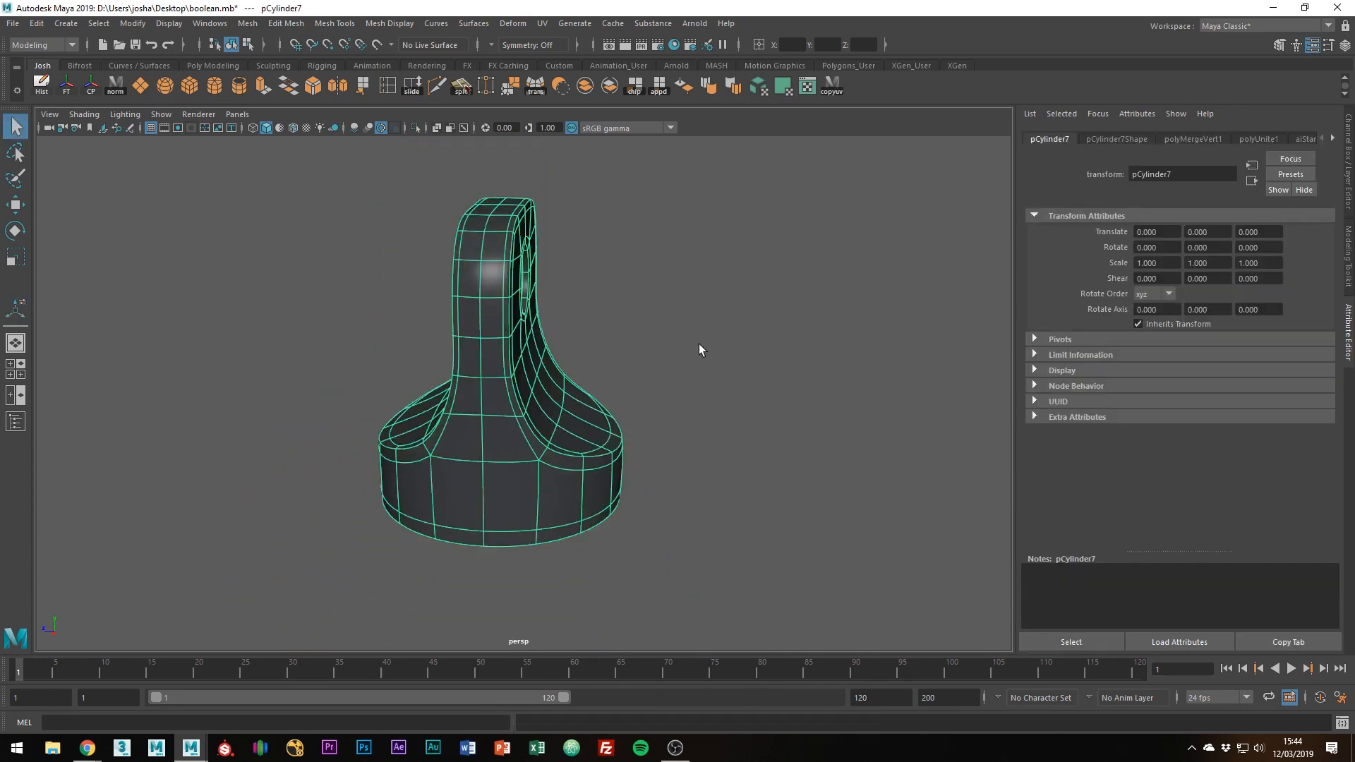
left_click(699, 348)
left_click_drag(554, 377, 596, 357, "alt")
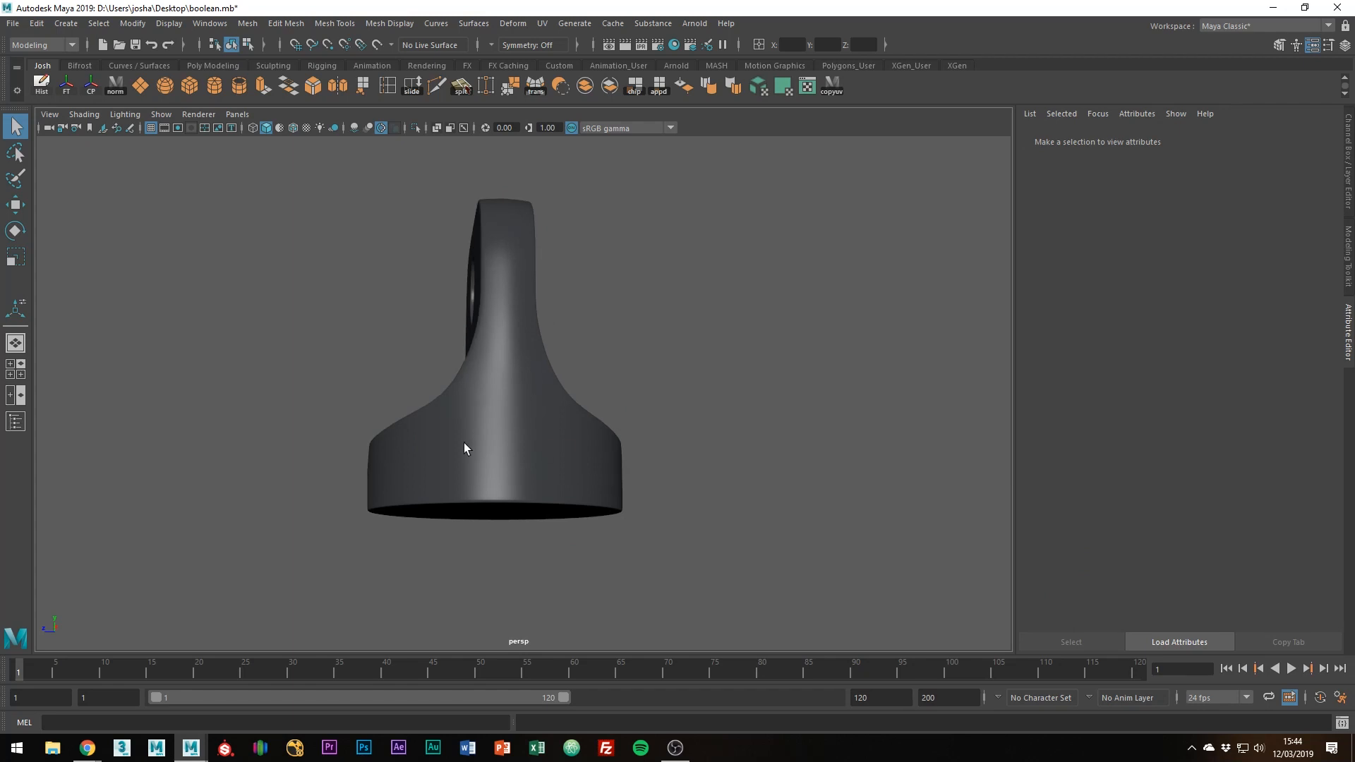
left_click_drag(463, 447, 477, 472, "alt")
left_click(539, 337)
left_click(870, 433)
left_click_drag(870, 433, 516, 401, "alt")
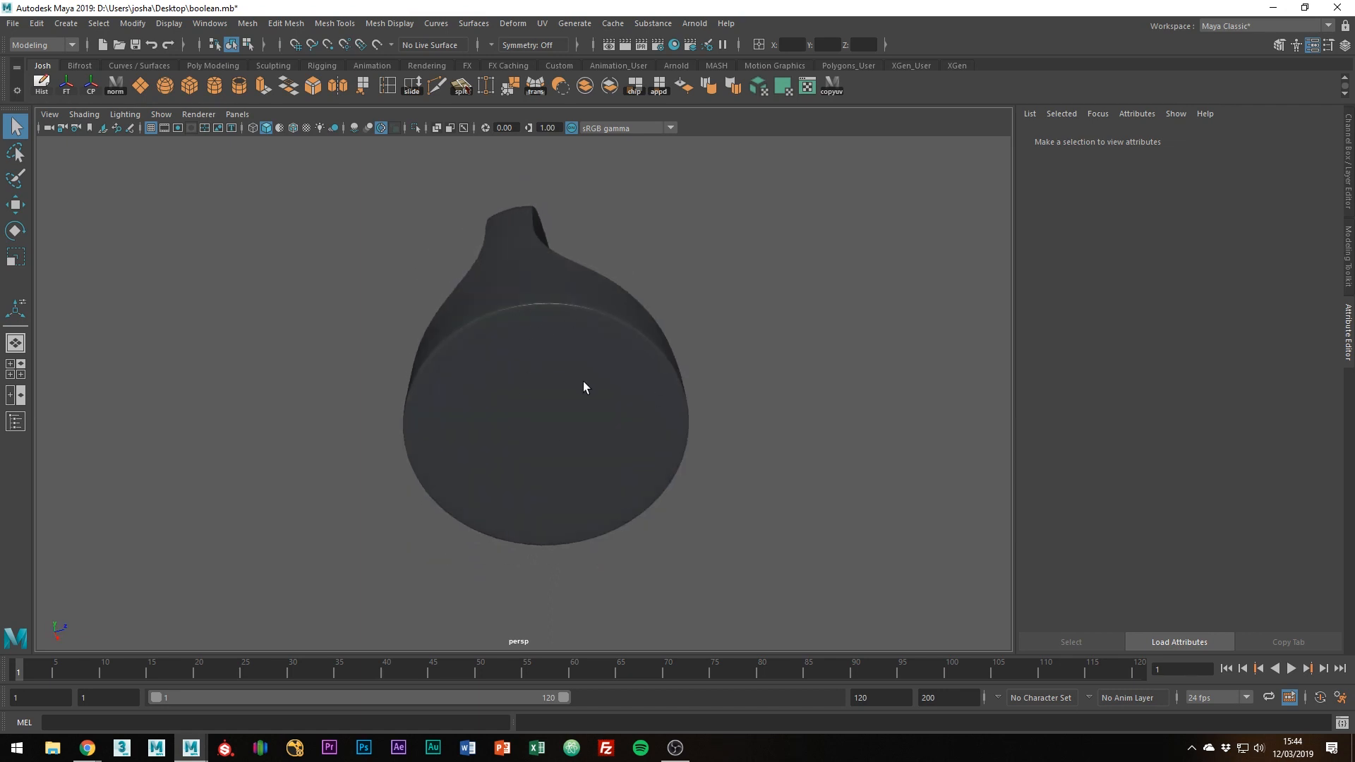